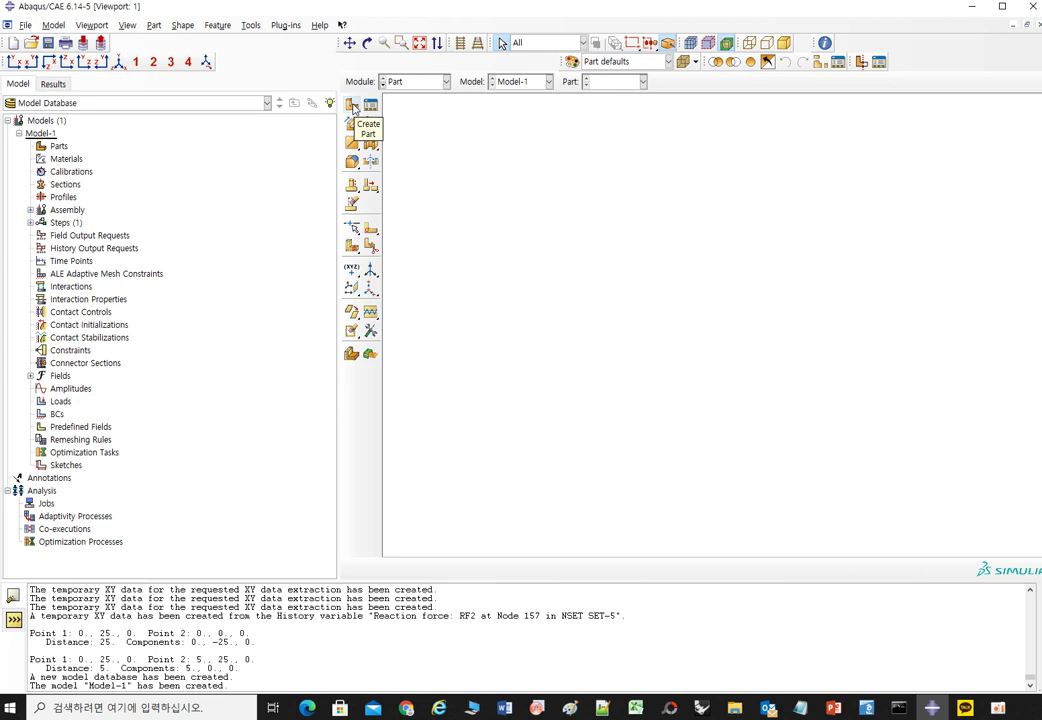
# Create a 2D planar deformable part with a shell base feature and an approximate size of 200.
pyautogui.click(353, 106)
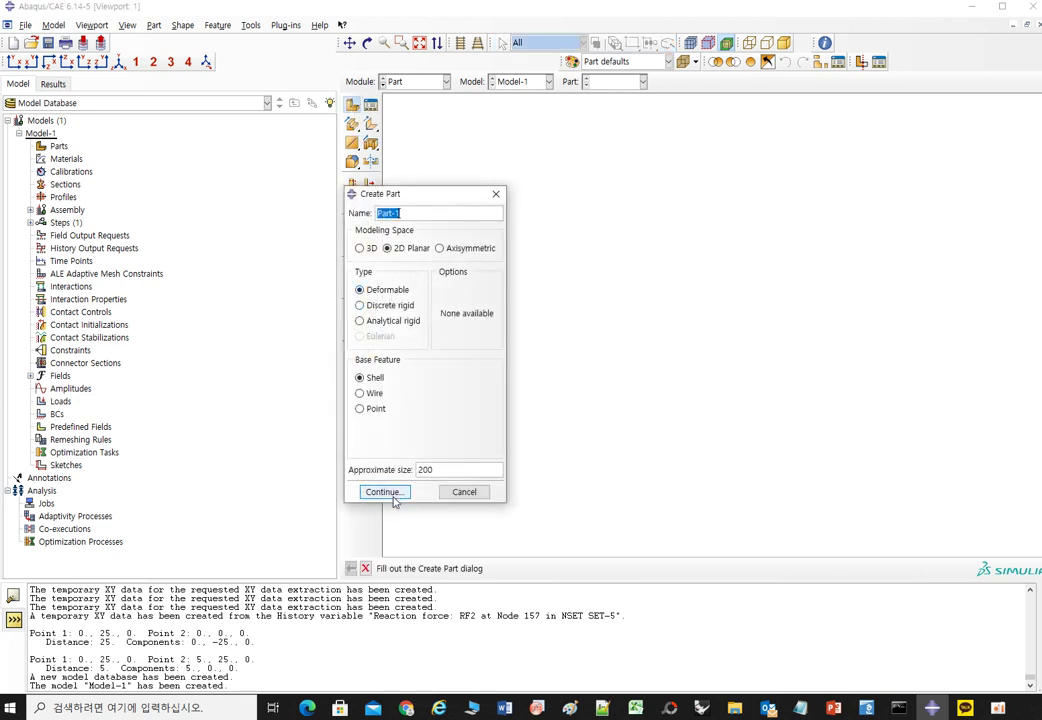
pyautogui.click(384, 492)
pyautogui.click(370, 124)
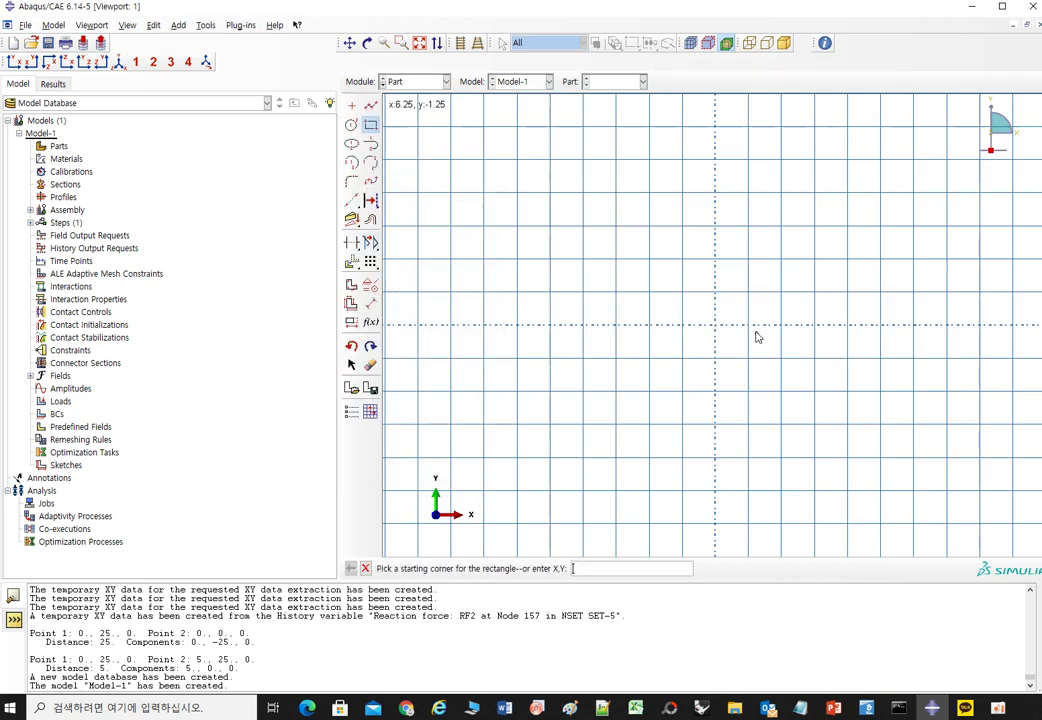
pyautogui.click(717, 326)
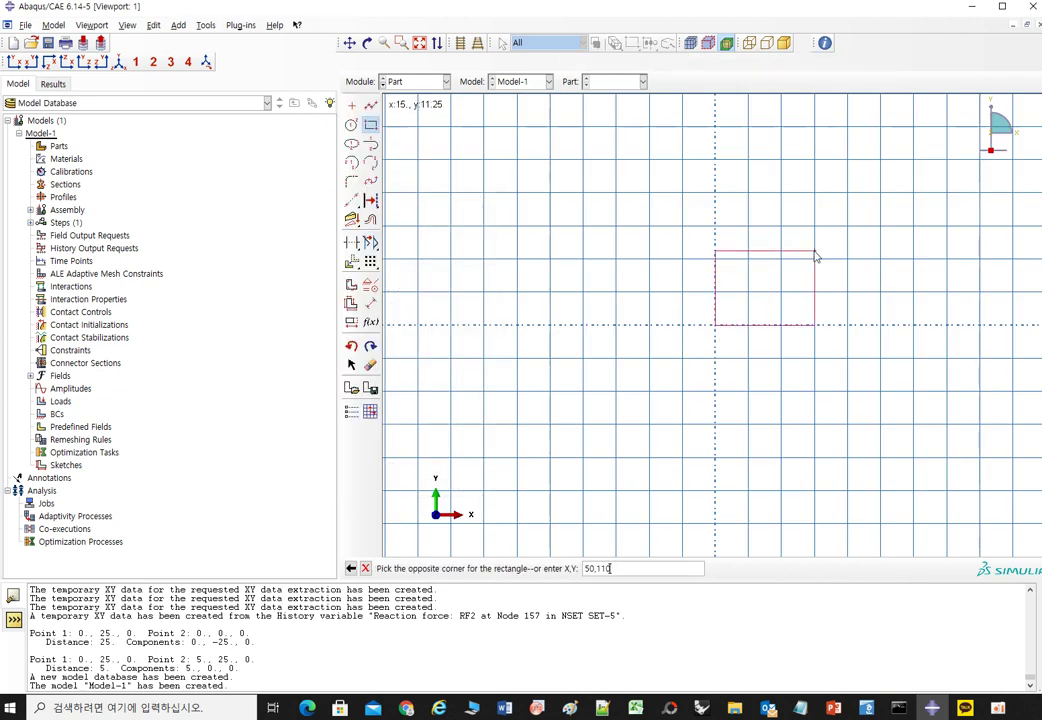
pyautogui.write('50,10')
pyautogui.press('Return')
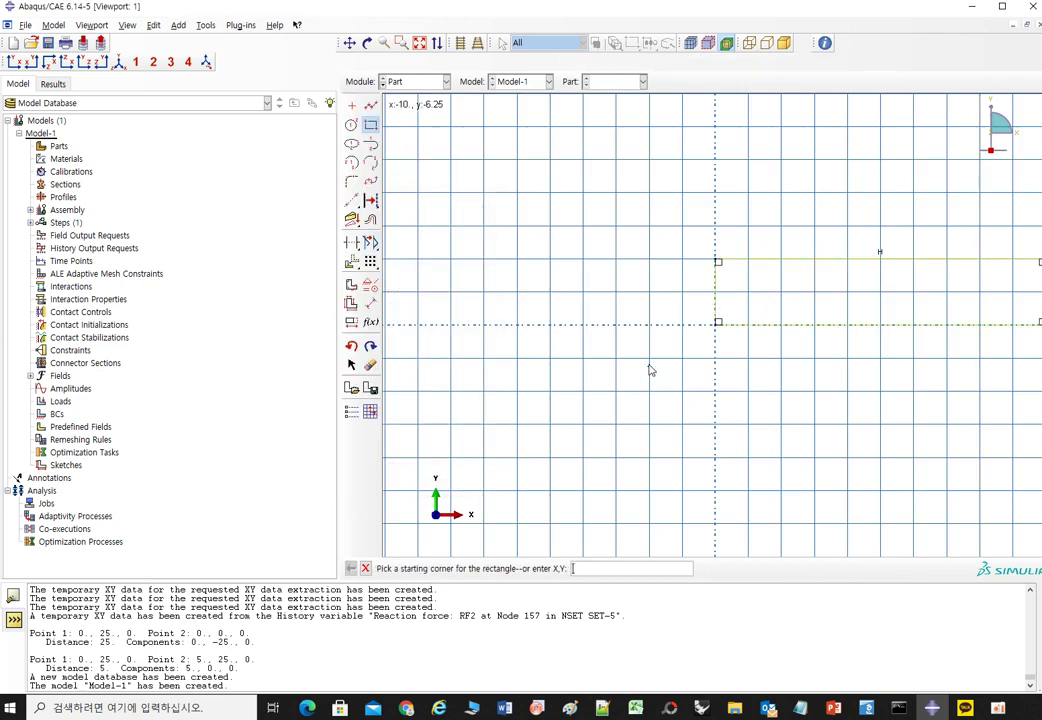
pyautogui.middleClick(595, 332)
# Sketch a rectangle 10 wide and 50 high with its lower corner at the origin, and finish the part.
pyautogui.click(370, 124)
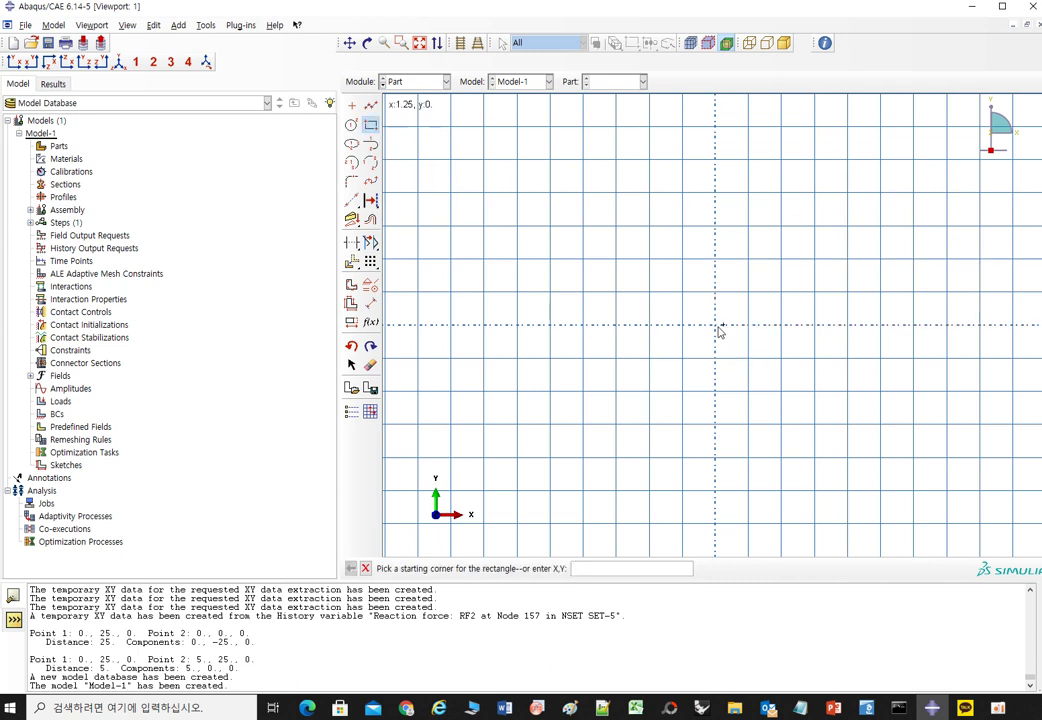
pyautogui.click(716, 325)
pyautogui.press('Return')
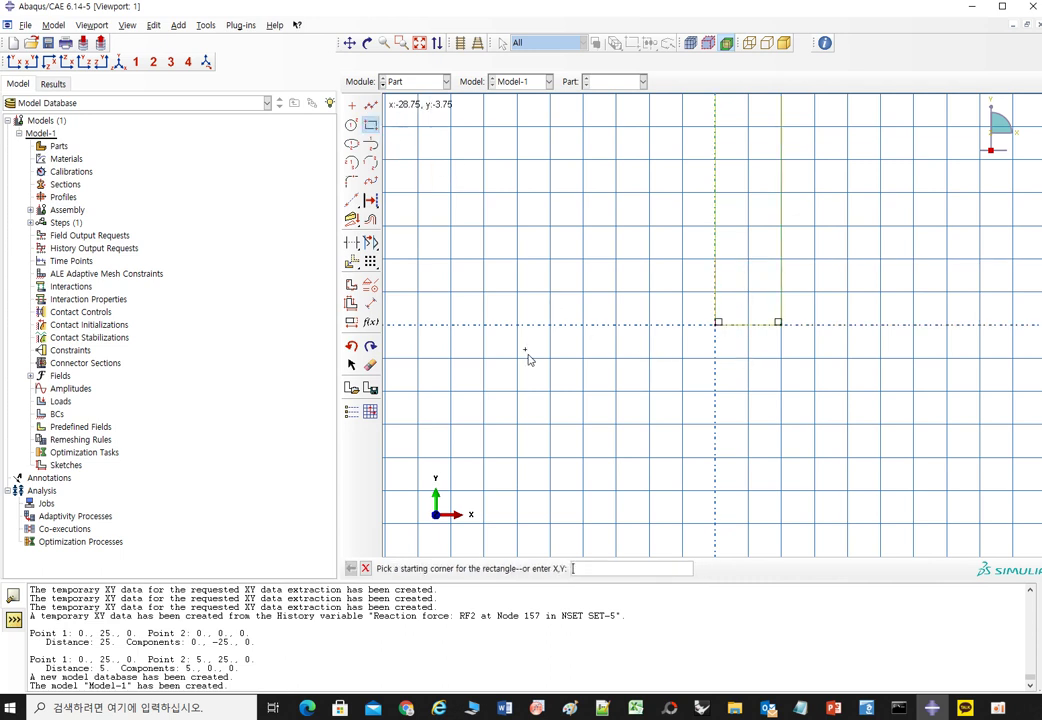
pyautogui.middleClick(681, 348)
pyautogui.middleClick(625, 407)
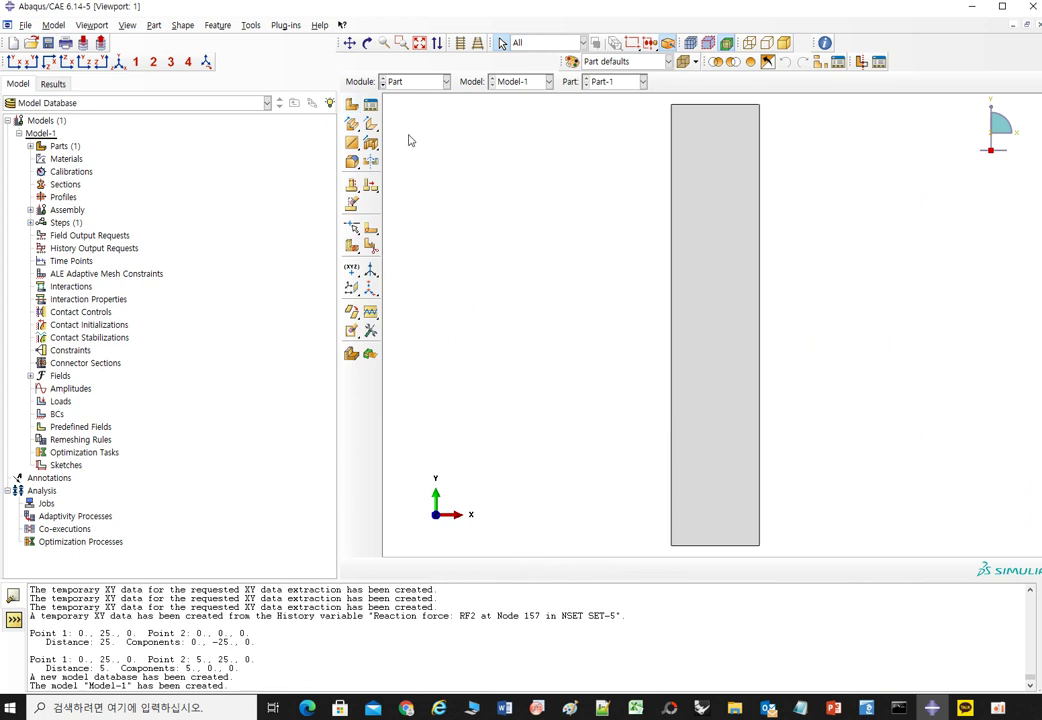
# Create a new material in the Property module with a uniform mass density of 7.85E-009.
pyautogui.click(430, 81)
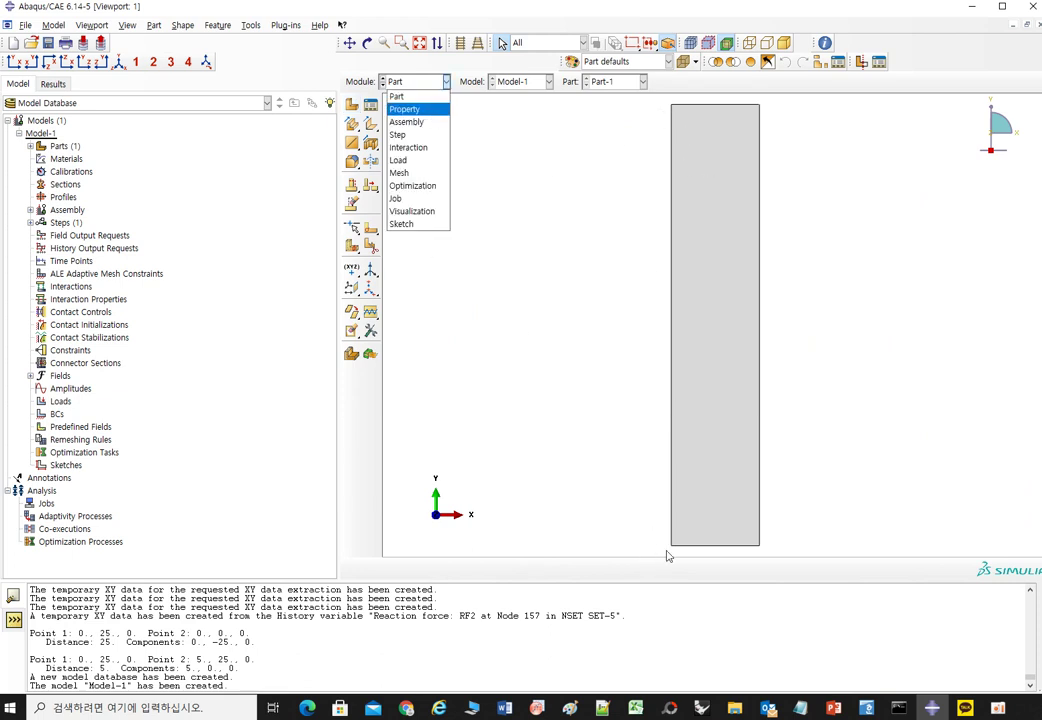
pyautogui.click(400, 110)
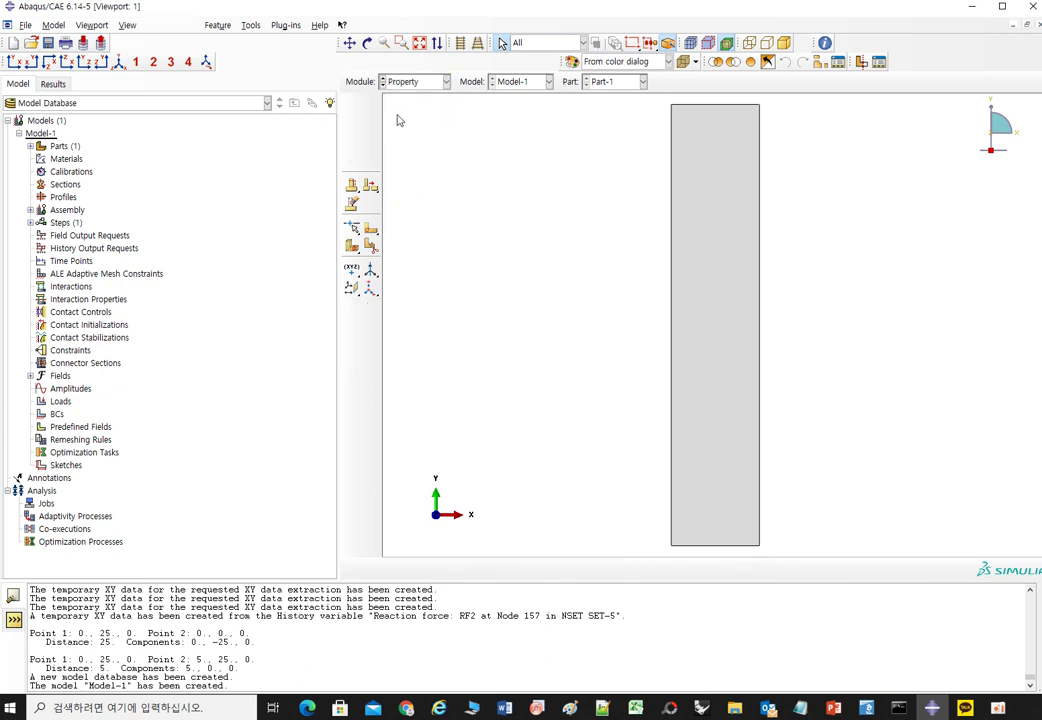
pyautogui.click(371, 105)
pyautogui.click(904, 256)
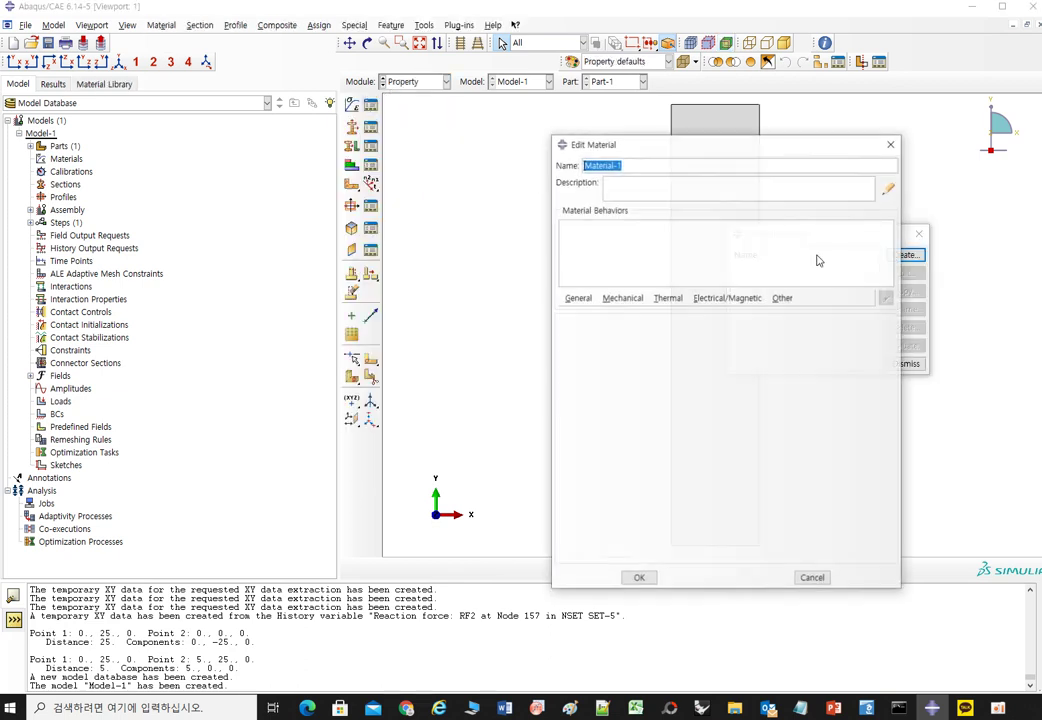
pyautogui.click(577, 297)
pyautogui.click(590, 314)
pyautogui.click(598, 430)
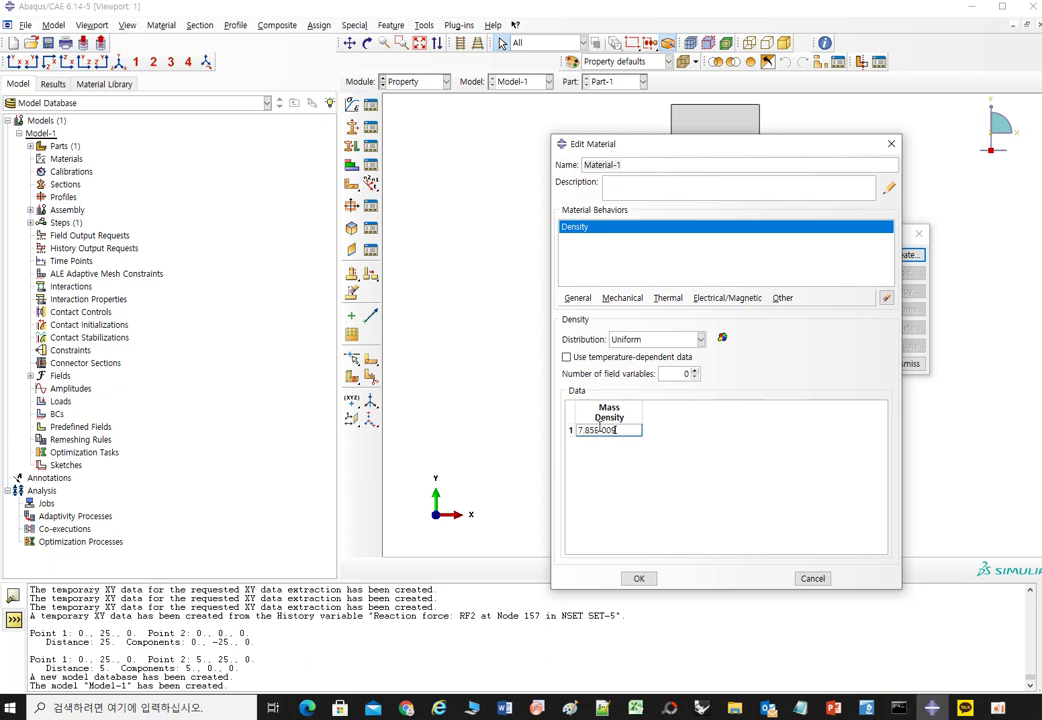
# Add isotropic elastic behavior to the material with Young's modulus 200000 and Poisson's ratio 0.3.
pyautogui.click(622, 298)
pyautogui.moveTo(633, 315)
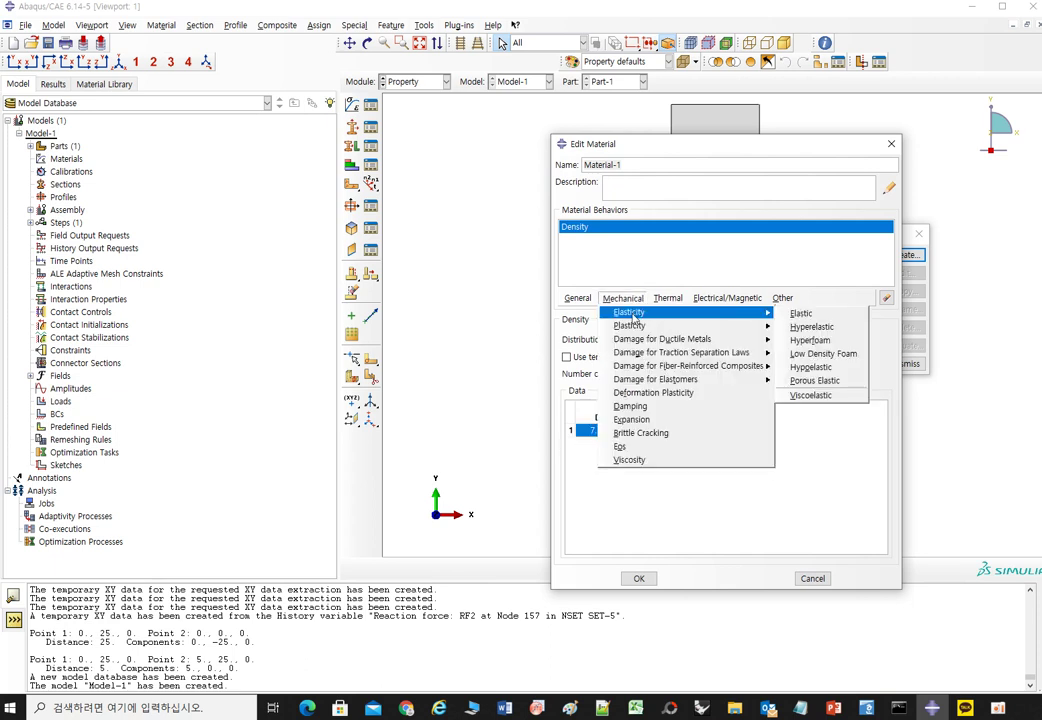
pyautogui.click(801, 313)
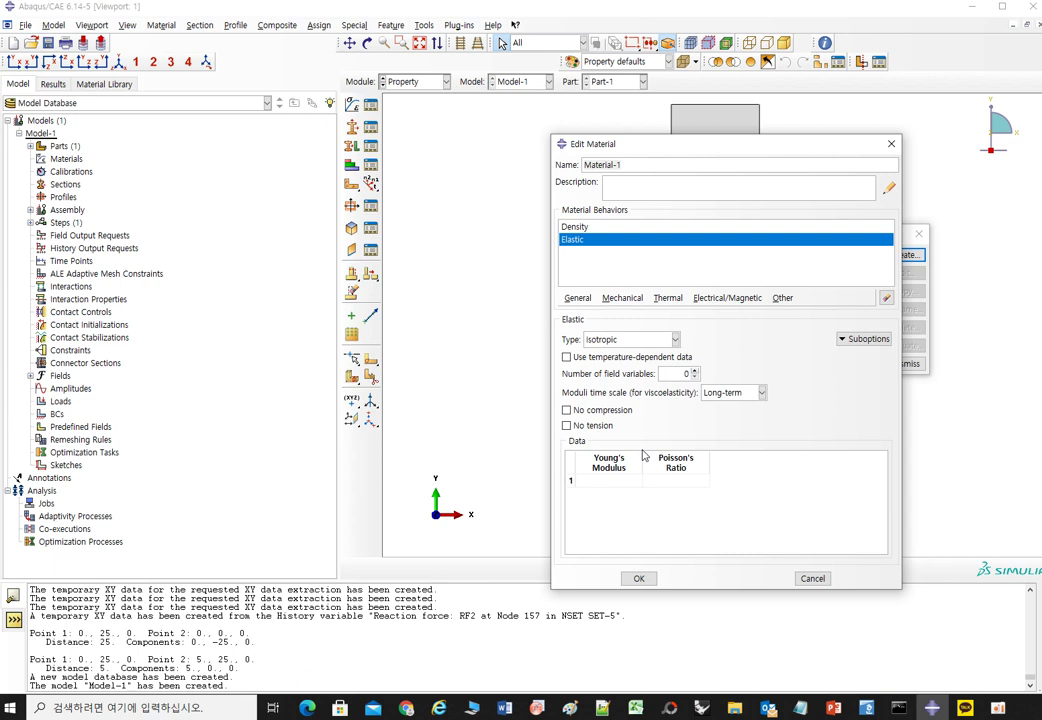
pyautogui.click(600, 482)
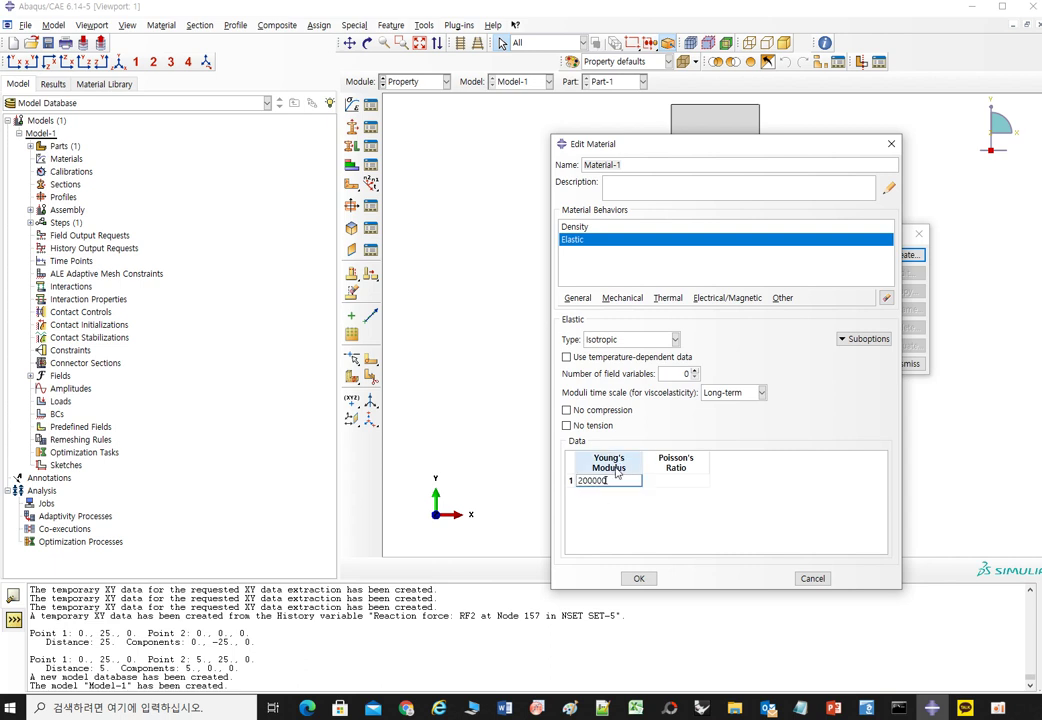
pyautogui.press('Tab')
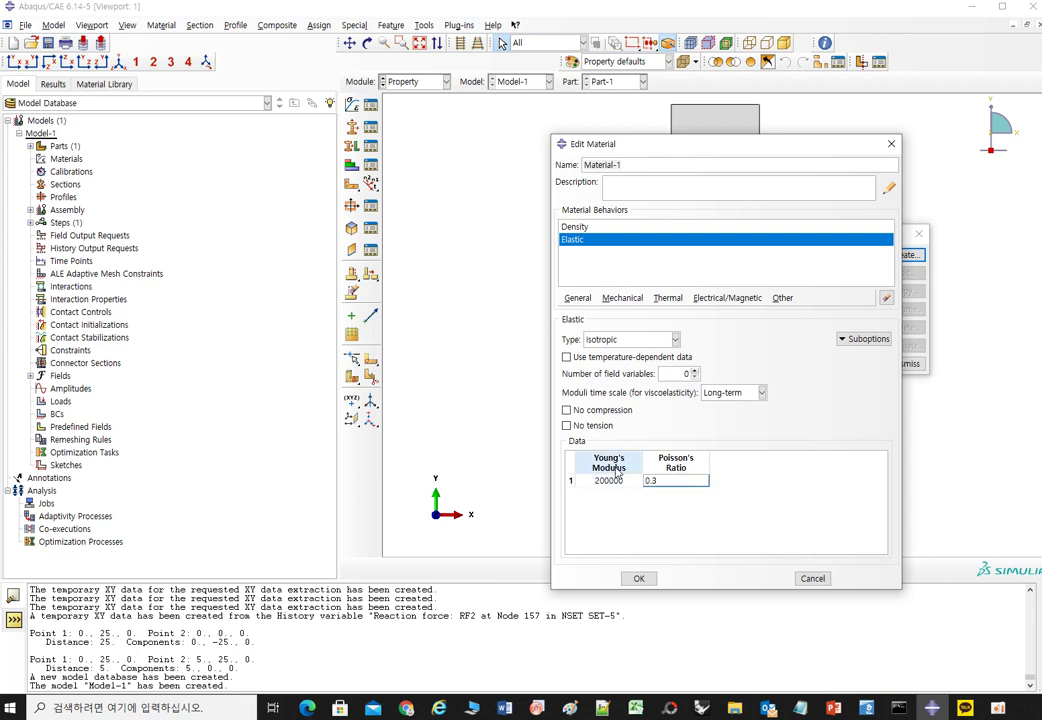
# Add plastic behavior to the material and copy the stress and strain values in columns B and C, rows 4 to 29, of the Excel sheet.
pyautogui.click(622, 298)
pyautogui.moveTo(700, 325)
pyautogui.click(797, 326)
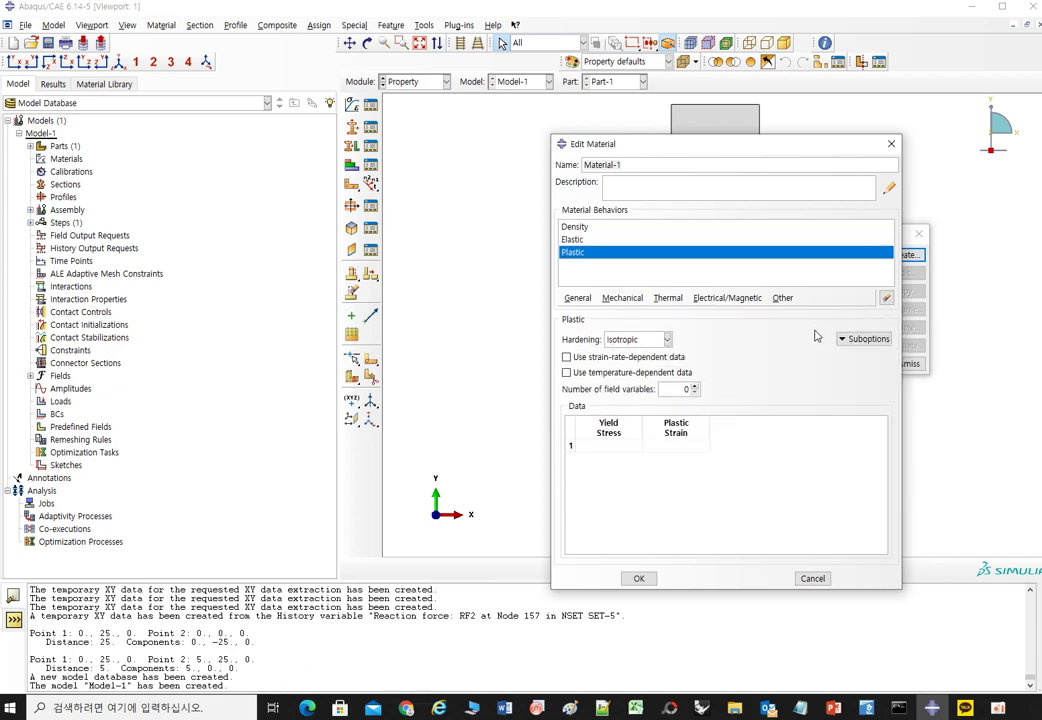
pyautogui.click(637, 708)
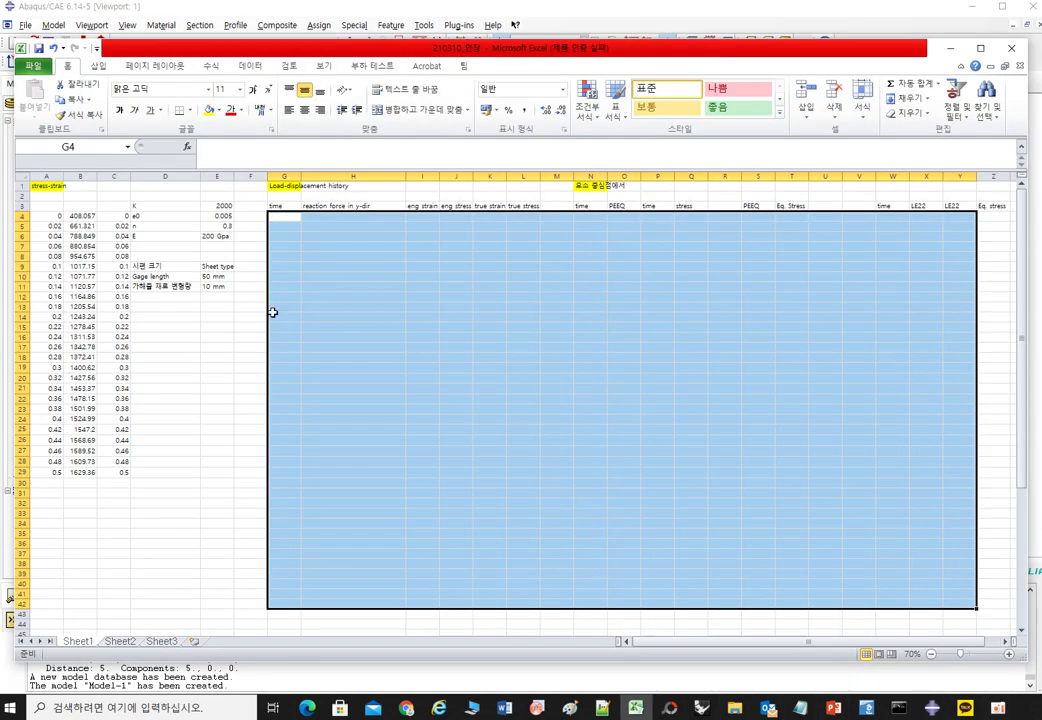
pyautogui.moveTo(55, 241); pyautogui.dragTo(160, 609)
pyautogui.scroll(-1, 40, 229)
pyautogui.scroll(2, 40, 229)
pyautogui.keyDown('ctrl'); pyautogui.scroll(1, 40, 229); pyautogui.keyUp('ctrl')
pyautogui.hotkey('ctrl', 'c')
# Return to Abaqus, paste the copied data into the yield stress and plastic strain table, and save the material.
pyautogui.click(758, 25)
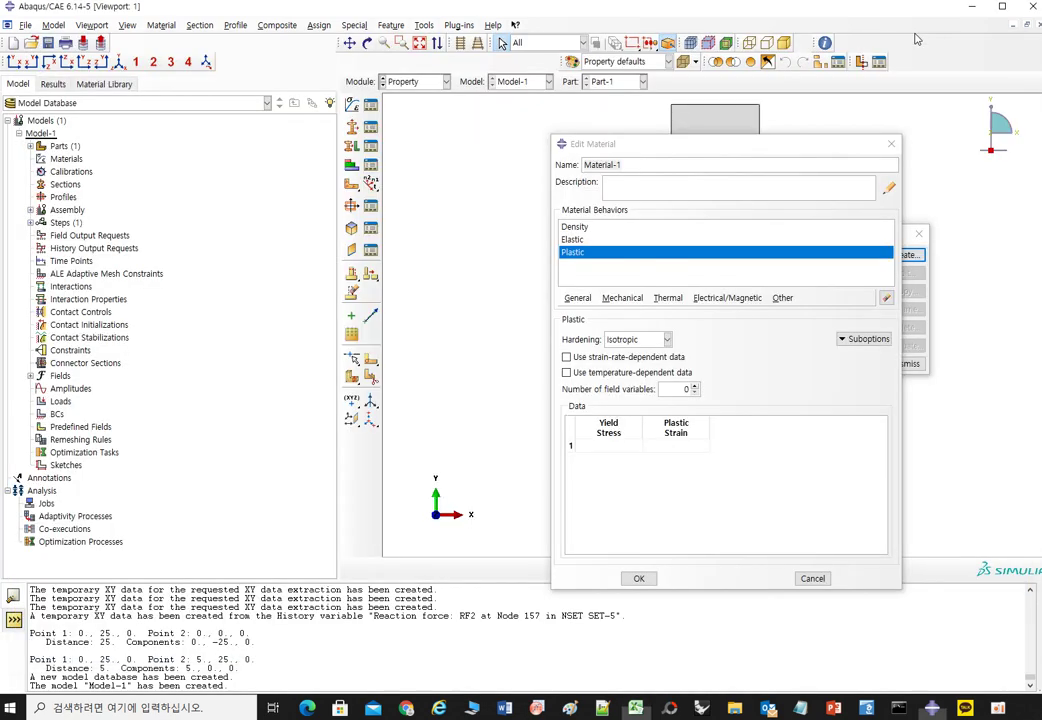
pyautogui.hotkey('ctrl', 'v')
pyautogui.scroll(-6, 726, 521)
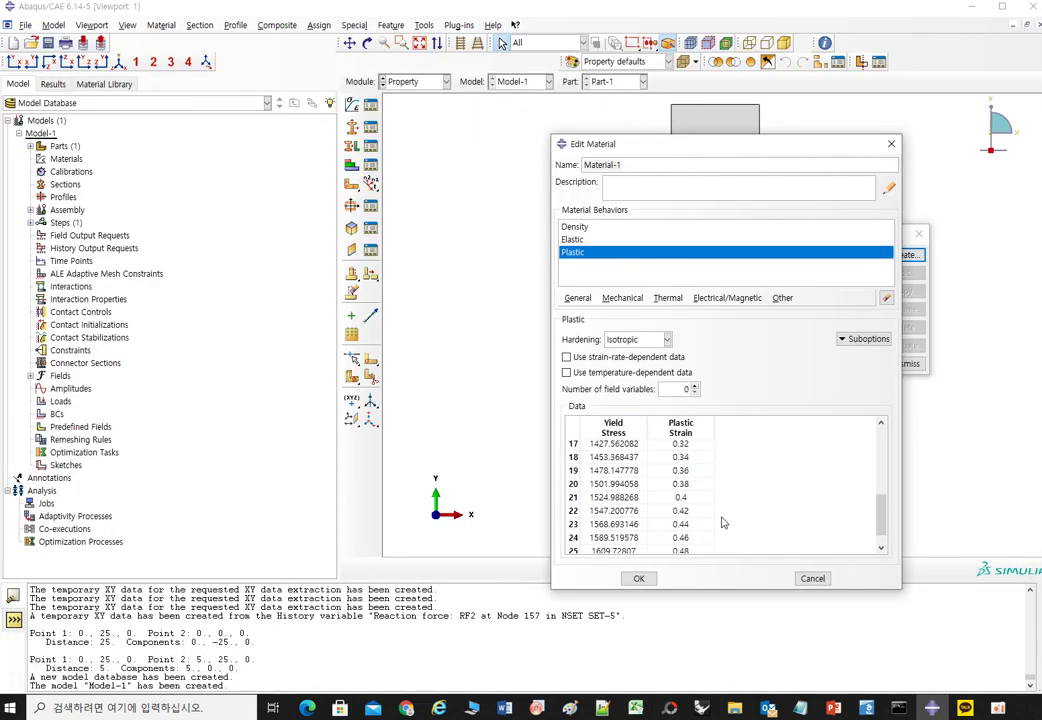
pyautogui.scroll(6, 722, 540)
pyautogui.scroll(-6, 724, 542)
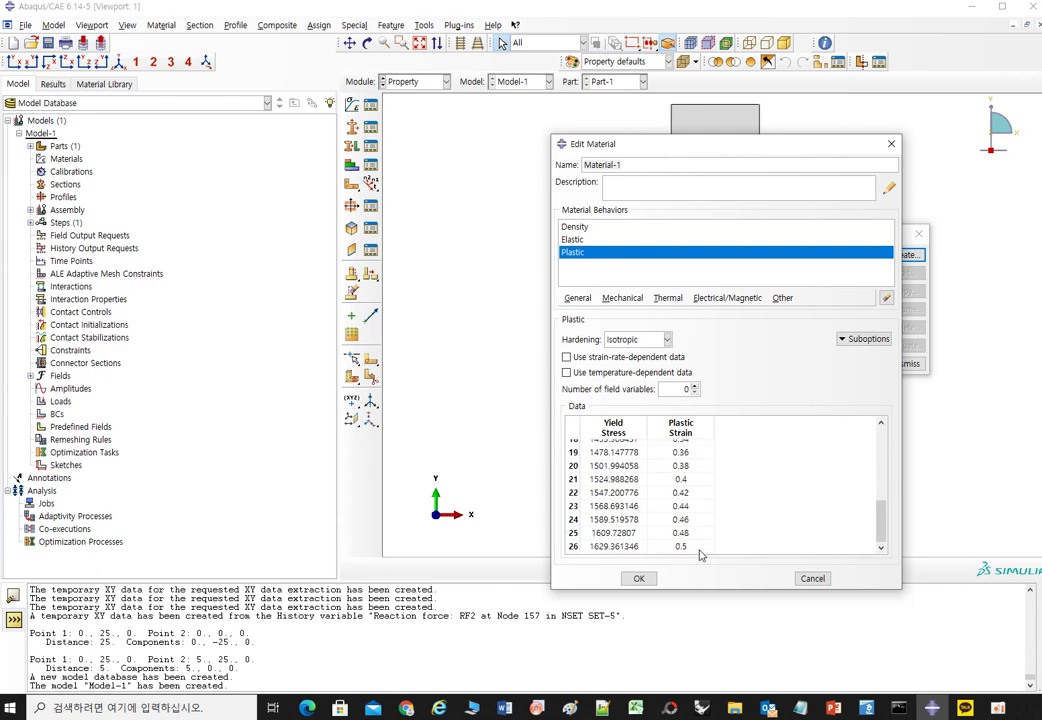
pyautogui.click(638, 578)
# Assign a new homogeneous solid section, Section-1, to the whole rectangular part.
pyautogui.click(351, 145)
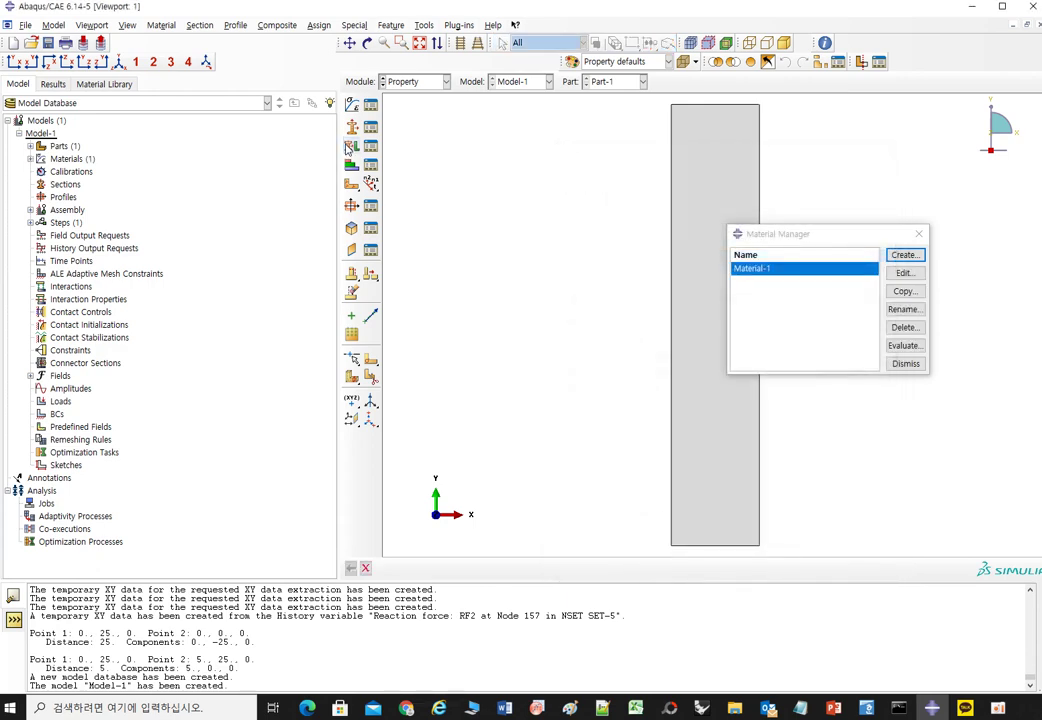
pyautogui.middleClick(598, 247)
pyautogui.moveTo(1041, 237); pyautogui.dragTo(946, 237)
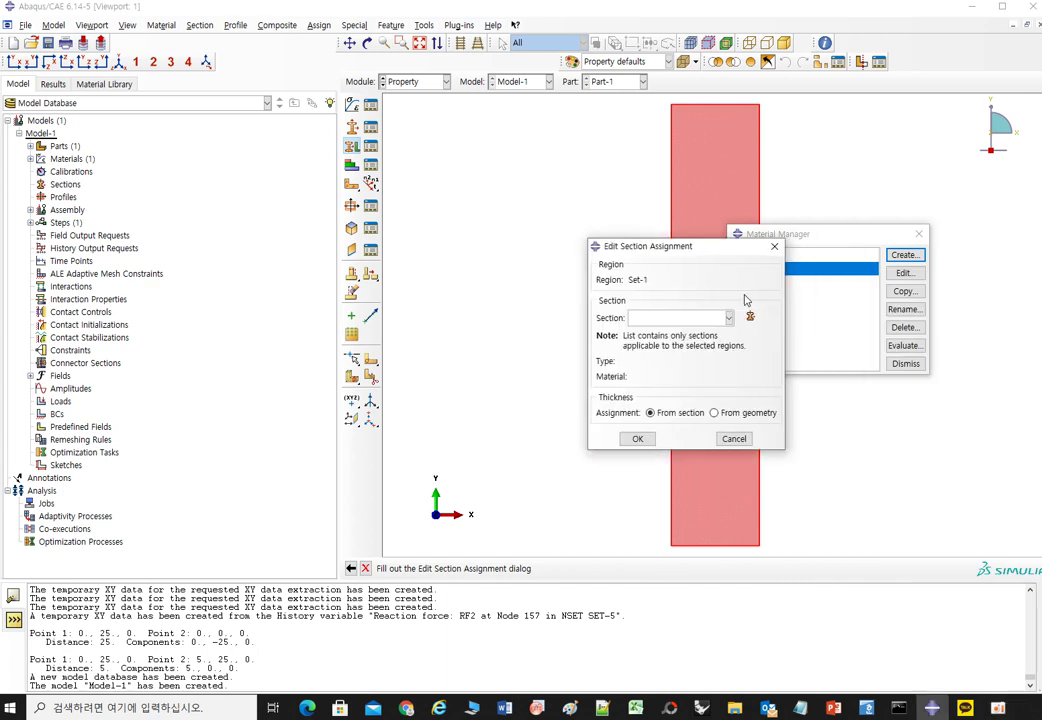
pyautogui.click(750, 316)
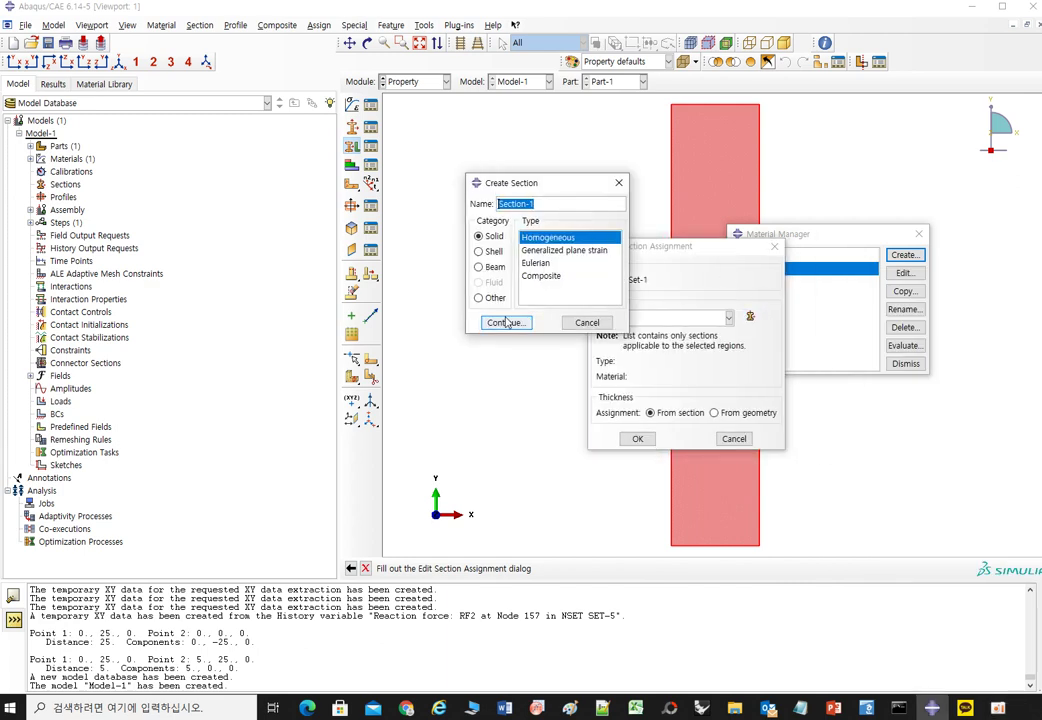
pyautogui.click(507, 325)
pyautogui.click(595, 448)
pyautogui.click(638, 440)
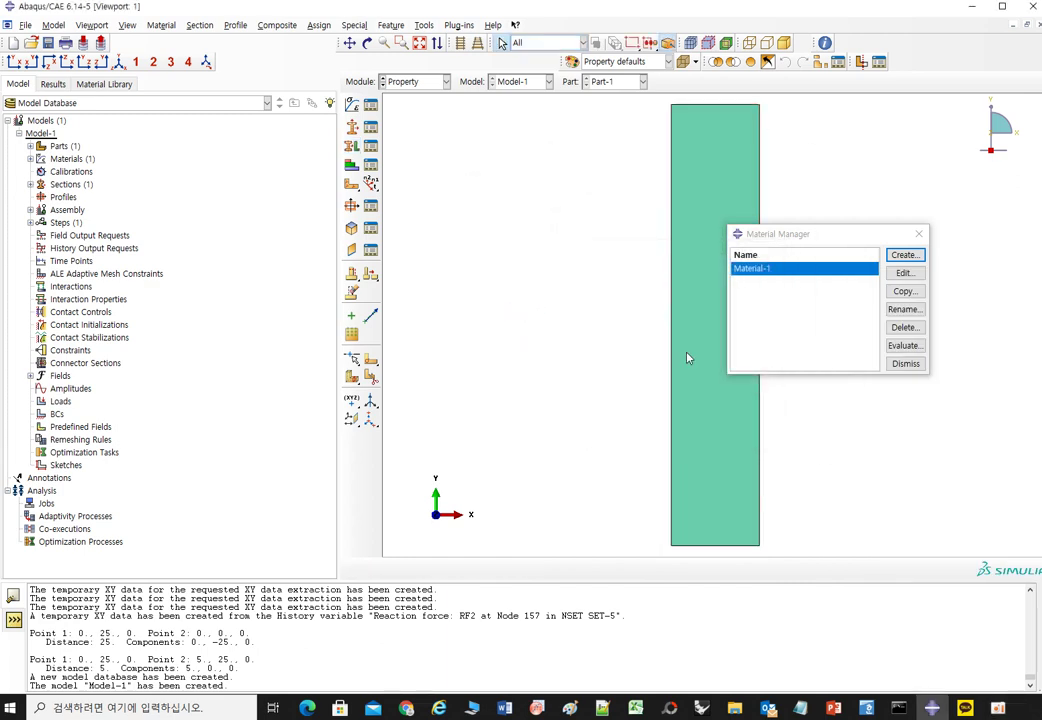
# Create a dependent instance of Part-1 in the Assembly module.
pyautogui.click(412, 81)
pyautogui.click(402, 120)
pyautogui.click(351, 104)
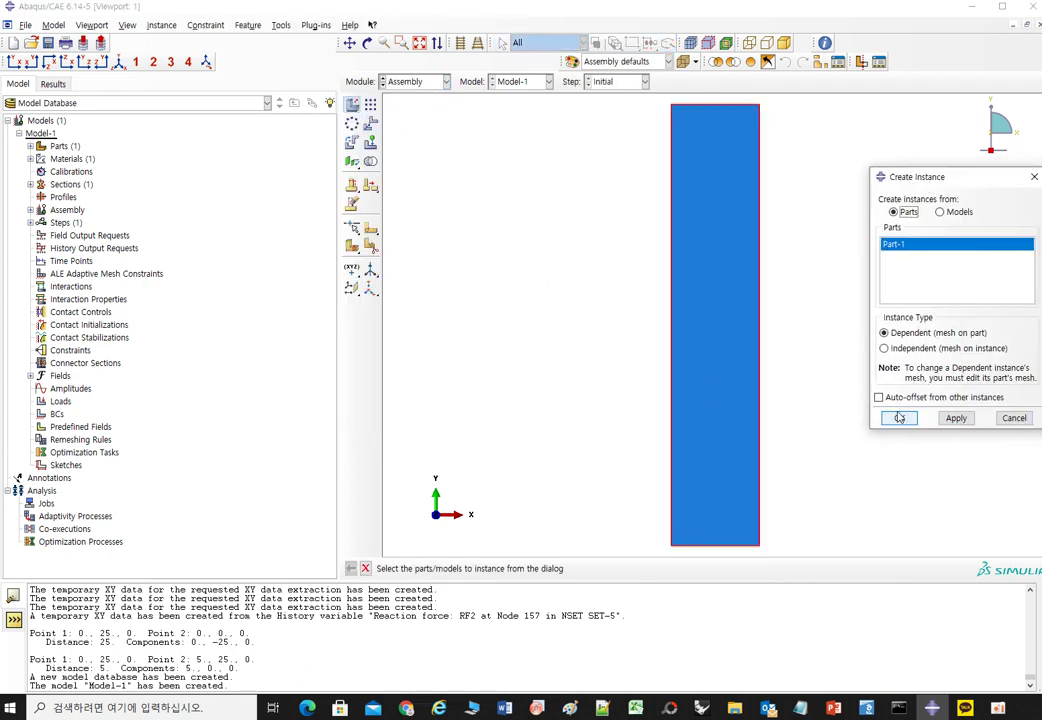
pyautogui.click(901, 418)
# Create a reference point at the upper right corner of the rectangular instance.
pyautogui.click(412, 81)
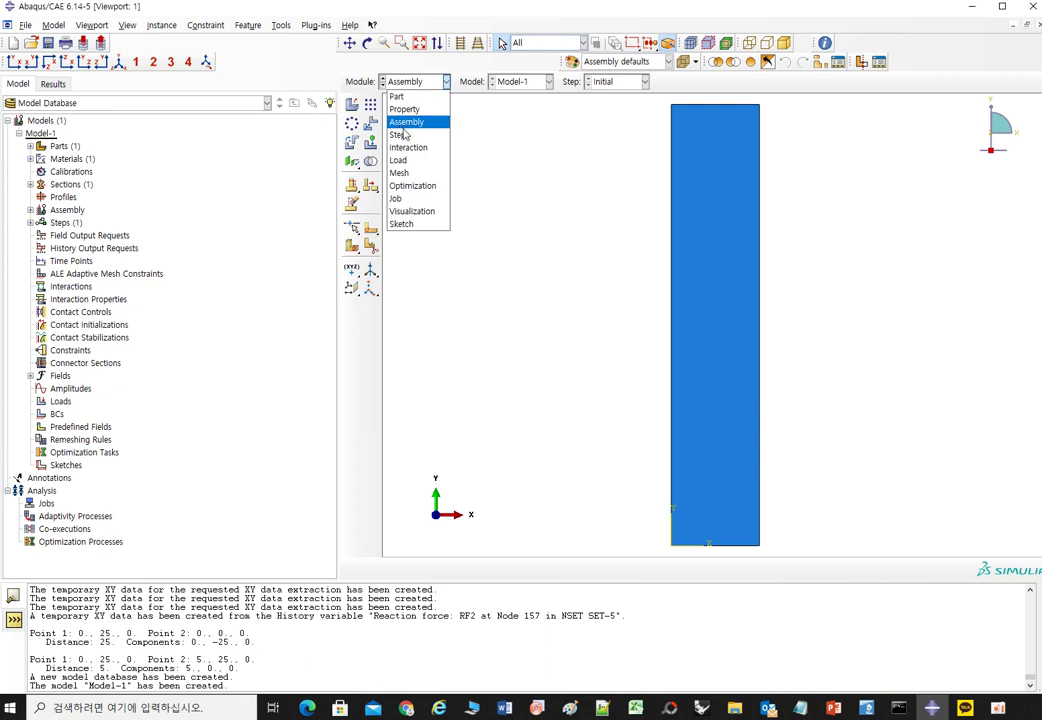
pyautogui.click(283, 28)
pyautogui.click(428, 109)
pyautogui.click(283, 26)
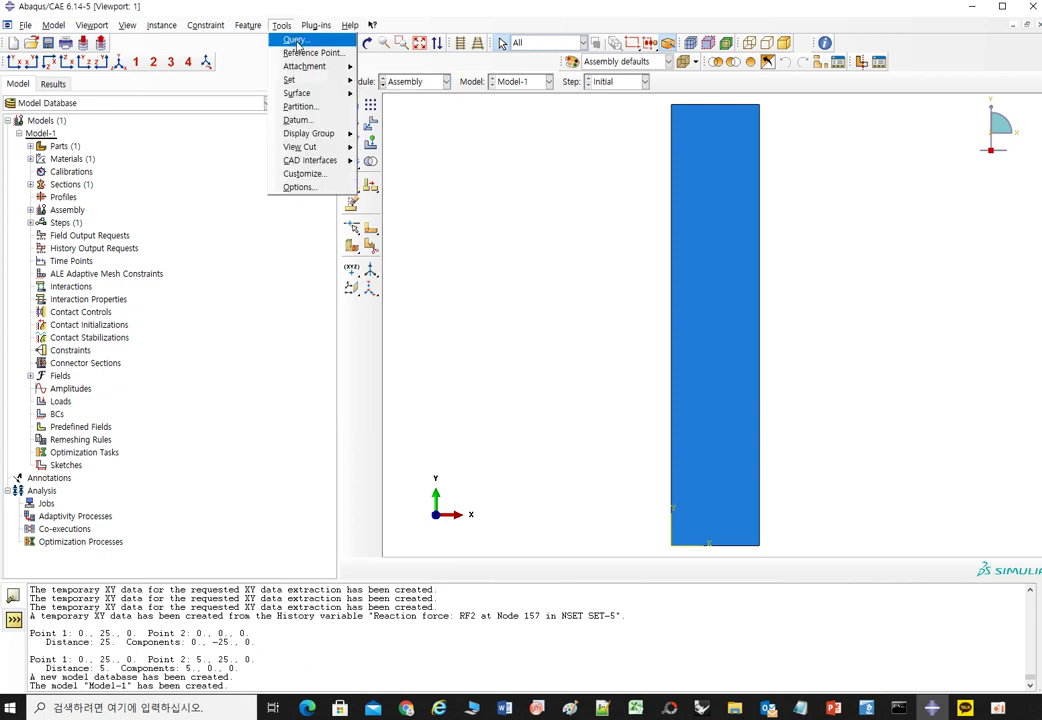
pyautogui.click(300, 52)
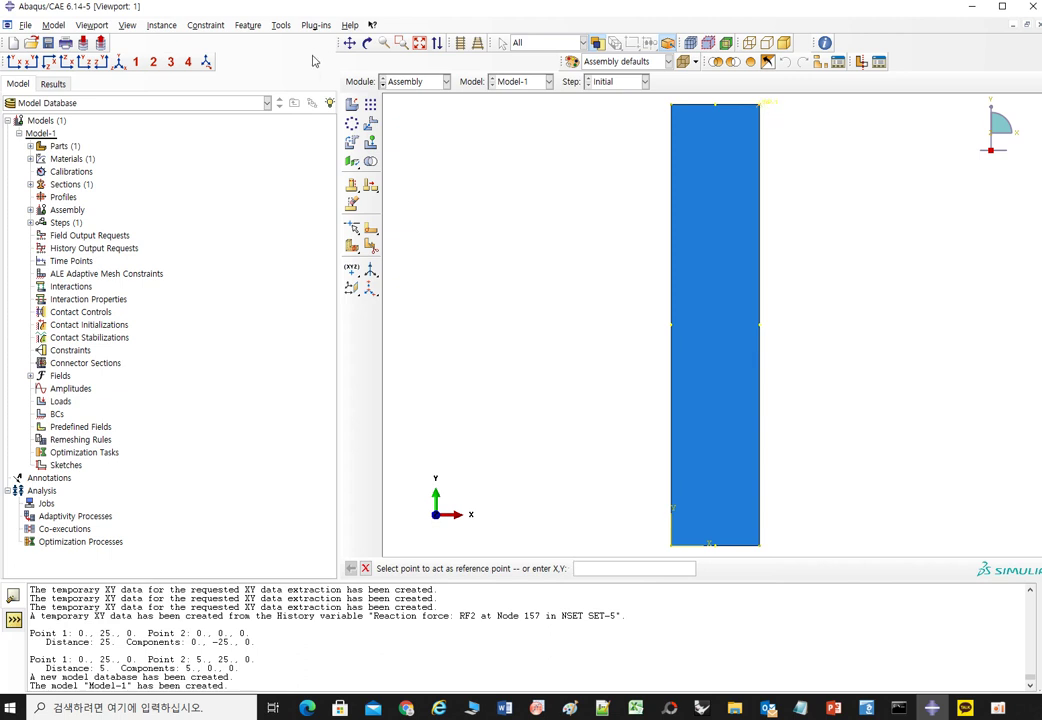
pyautogui.click(418, 81)
pyautogui.click(416, 136)
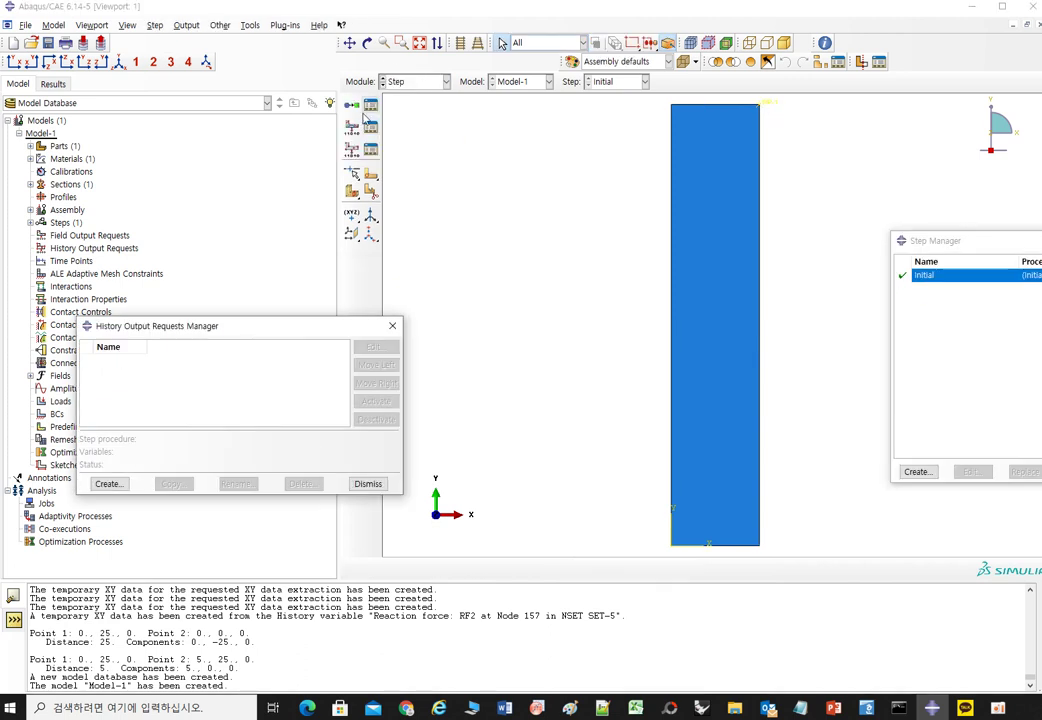
pyautogui.moveTo(970, 241); pyautogui.dragTo(720, 271)
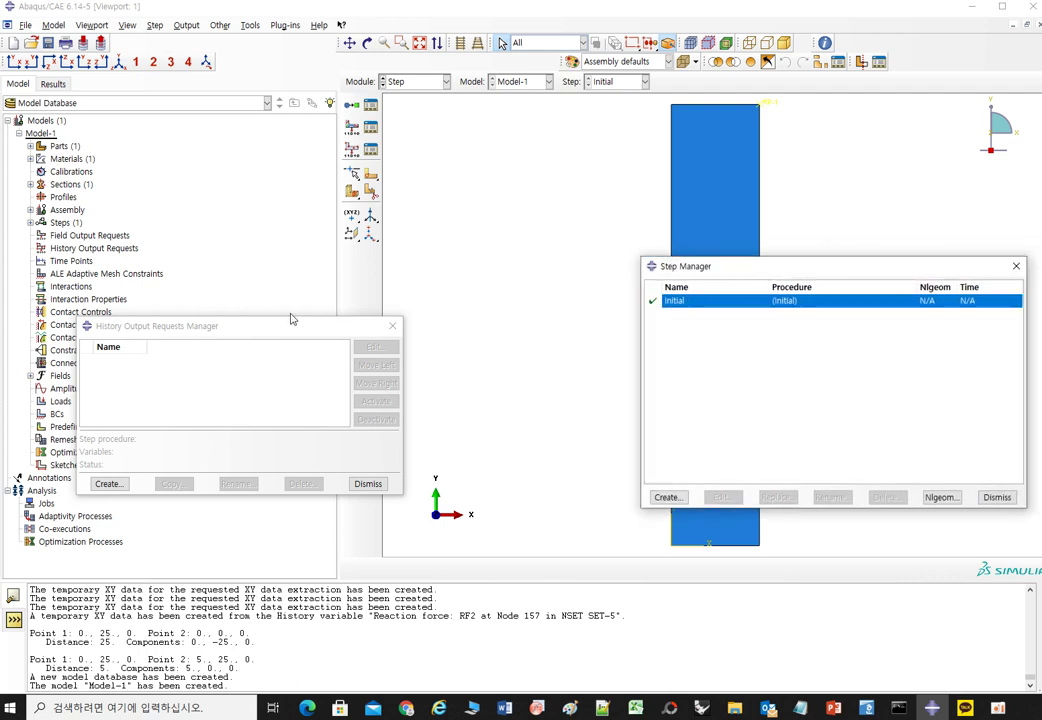
pyautogui.click(392, 326)
pyautogui.click(682, 494)
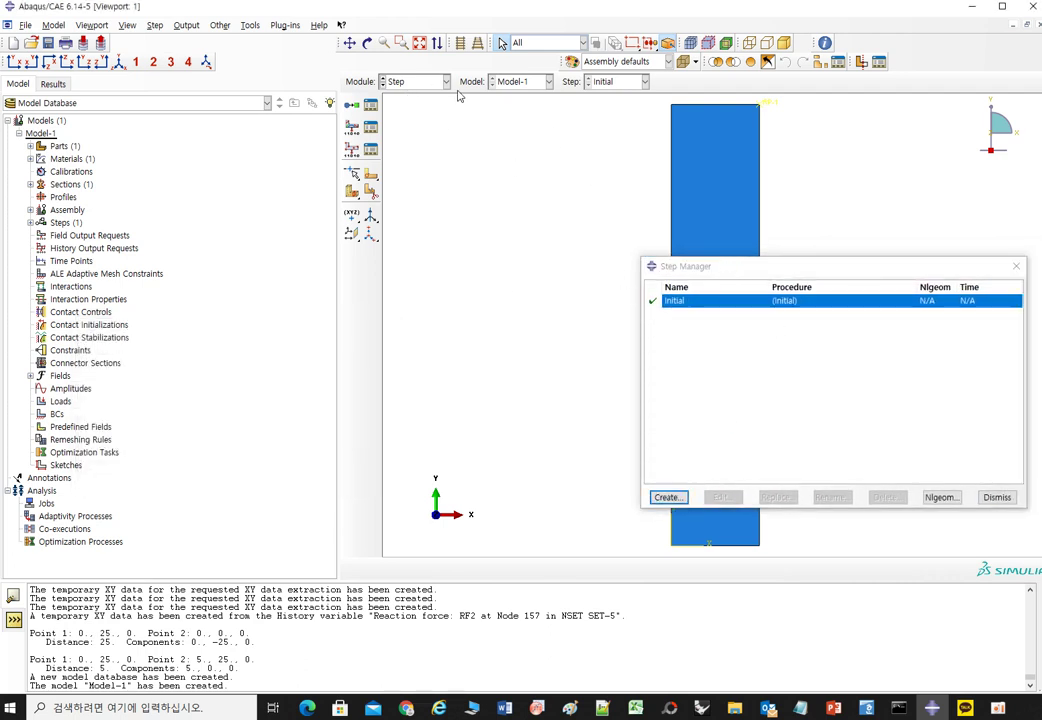
# Switch to the Interaction module and look through the Constraint Manager and its options for a new constraint.
pyautogui.click(412, 81)
pyautogui.click(403, 142)
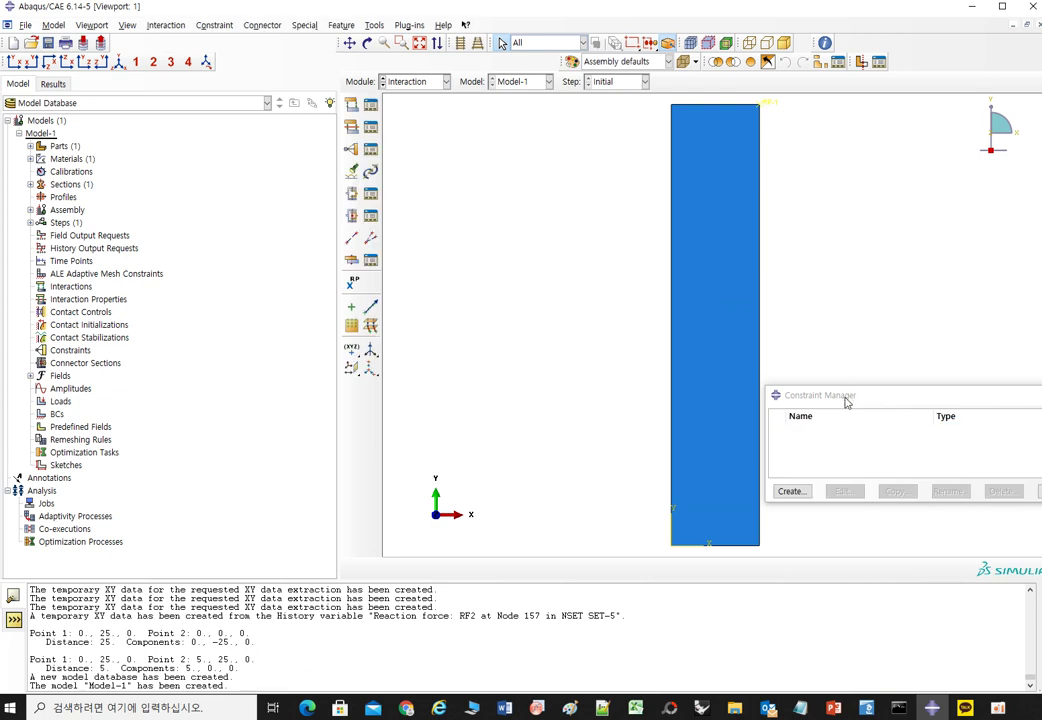
pyautogui.moveTo(846, 400); pyautogui.dragTo(696, 391)
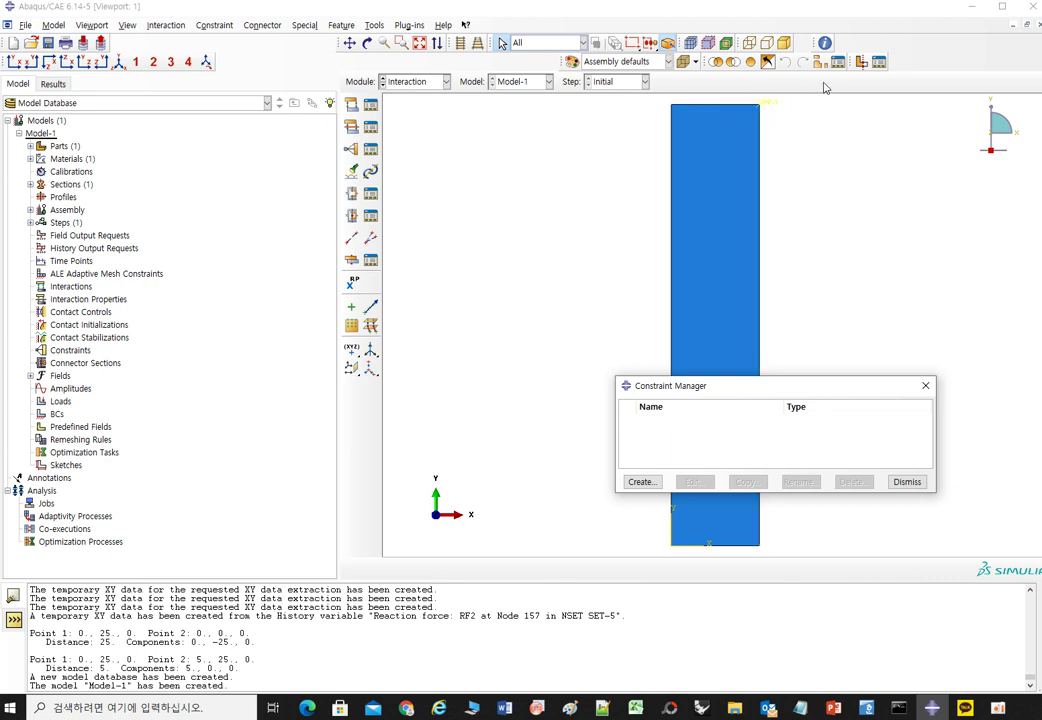
pyautogui.click(640, 482)
pyautogui.click(483, 214)
pyautogui.moveTo(690, 391); pyautogui.dragTo(684, 391)
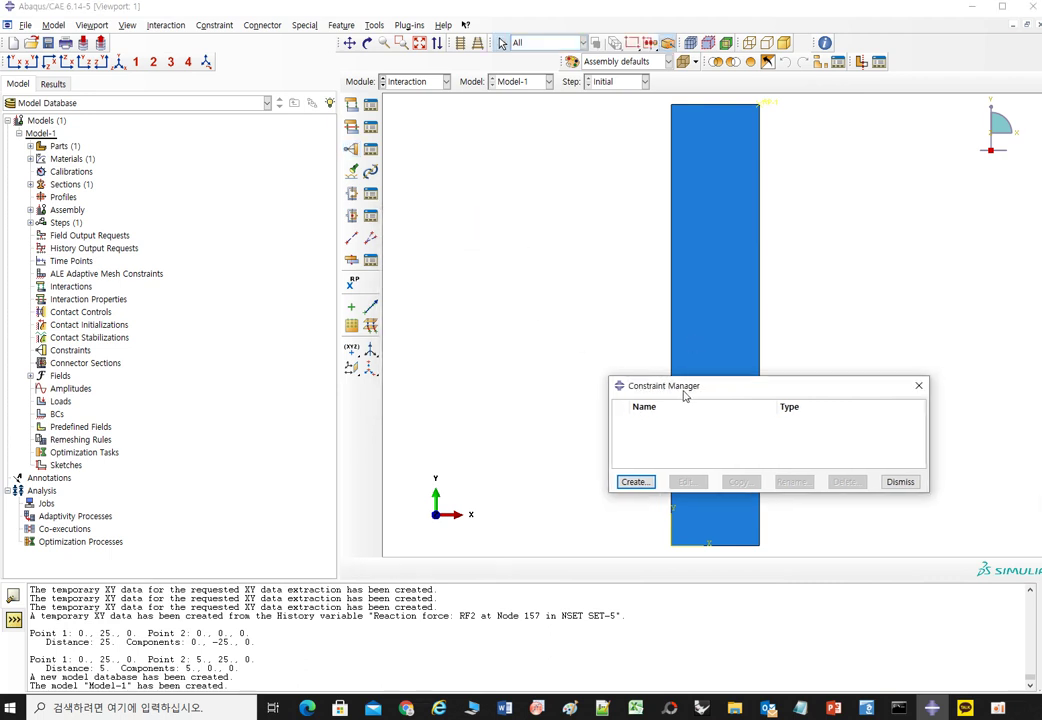
pyautogui.click(919, 386)
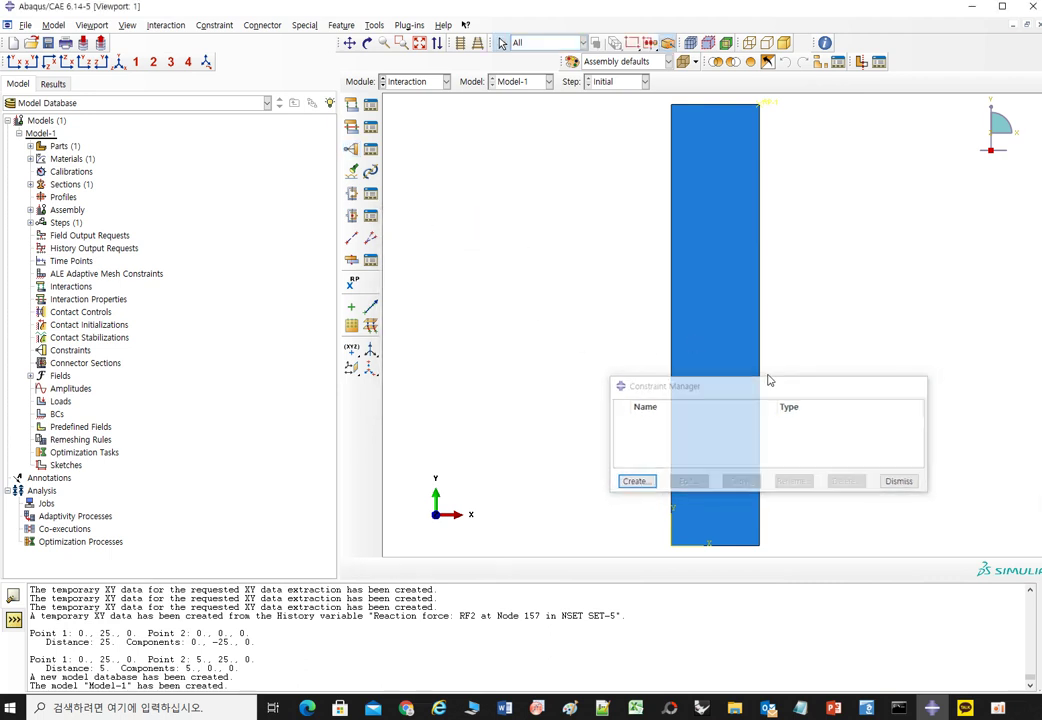
# Create a kinematic coupling constraint with RP-1 as control point and the rectangle's top edge as surface, leaving U1 unconstrained.
pyautogui.click(370, 148)
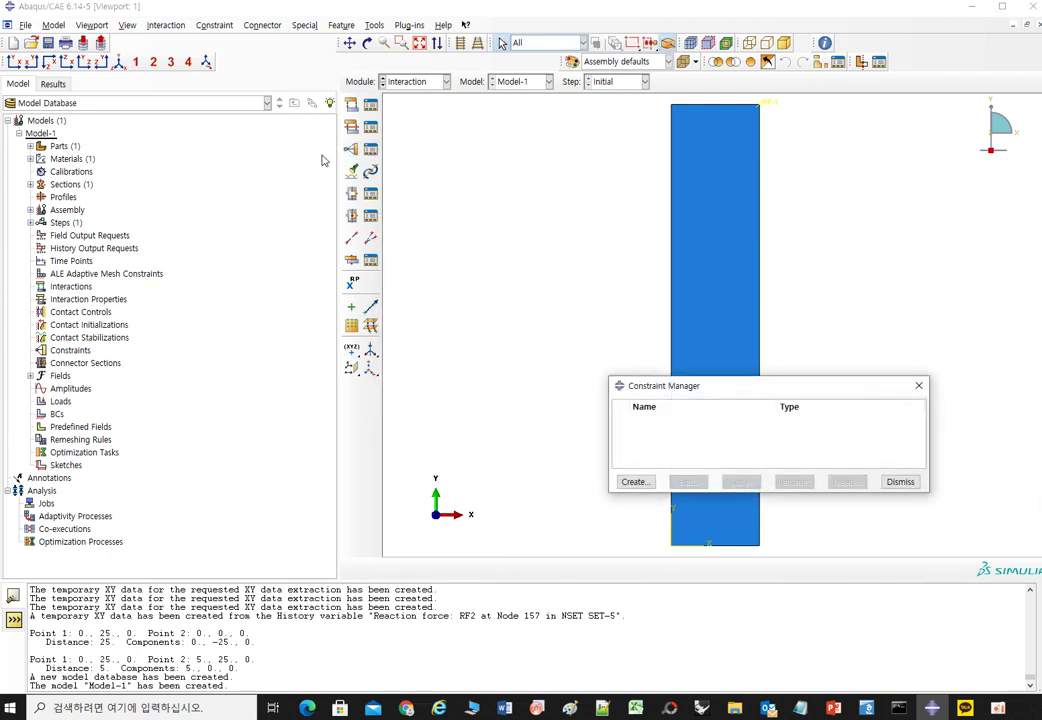
pyautogui.click(646, 486)
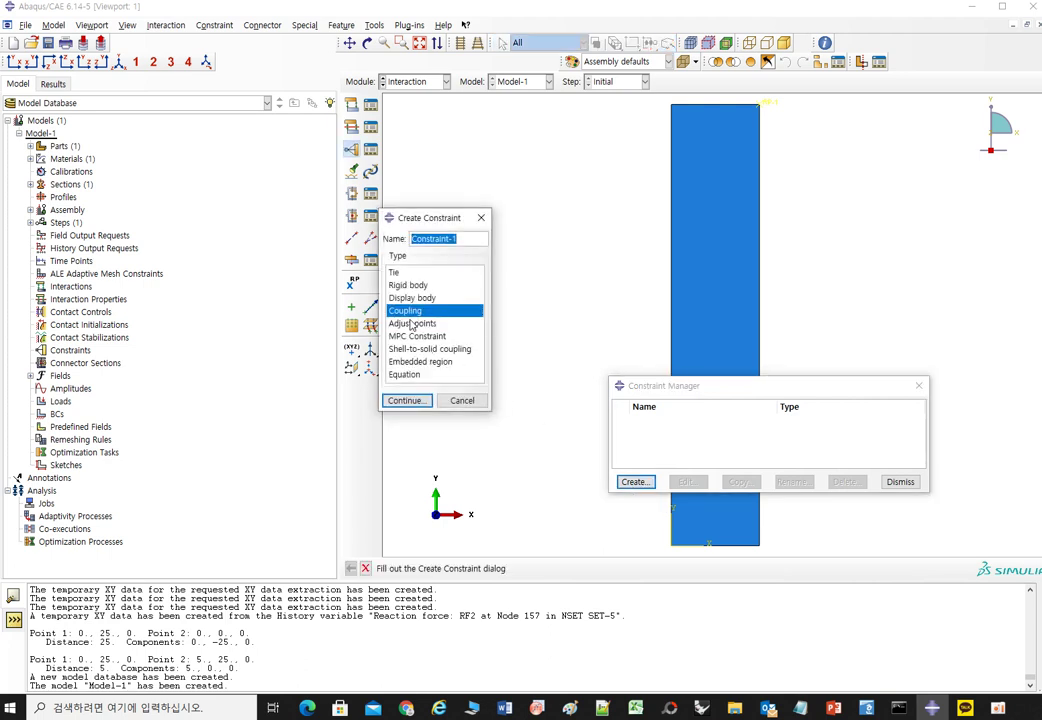
pyautogui.click(407, 401)
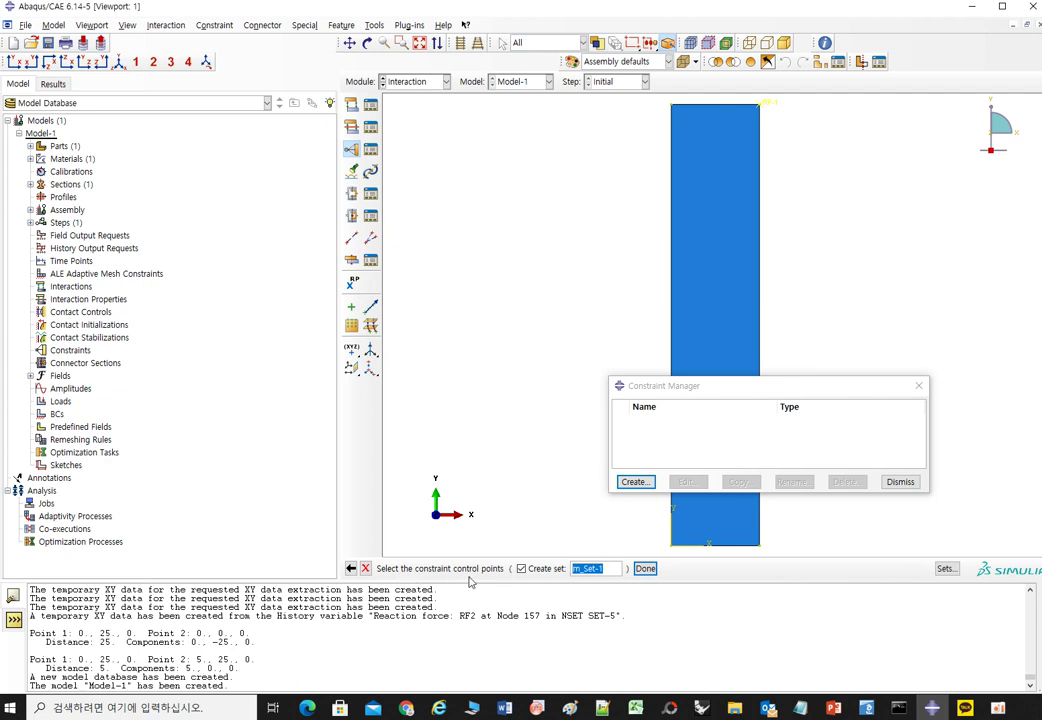
pyautogui.click(765, 110)
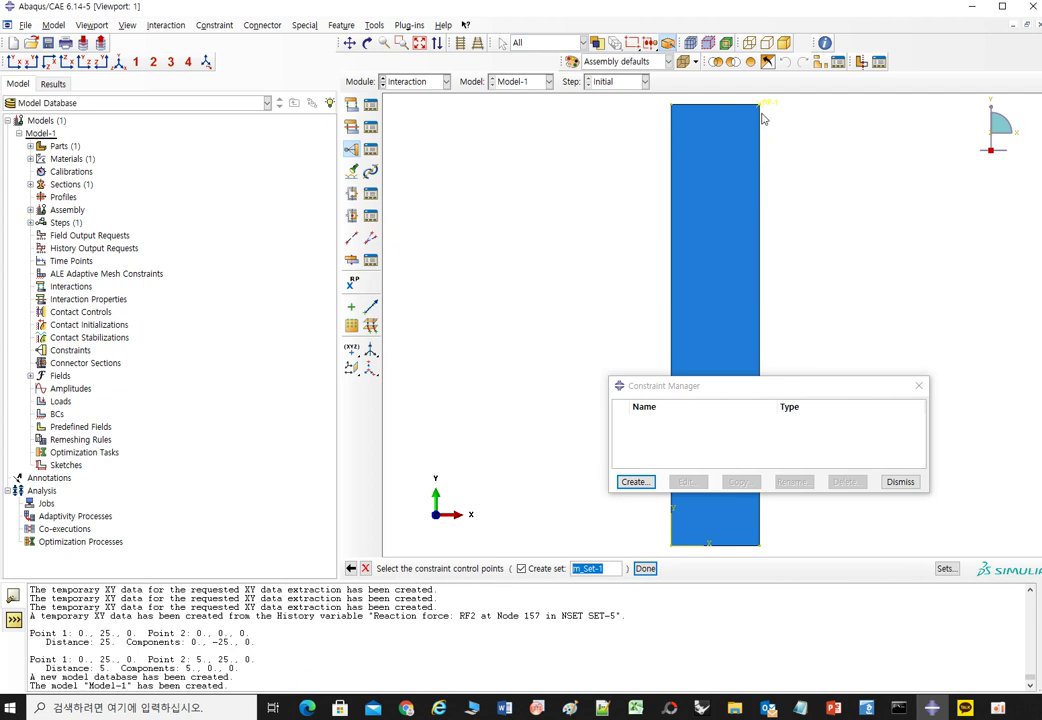
pyautogui.middleClick(826, 214)
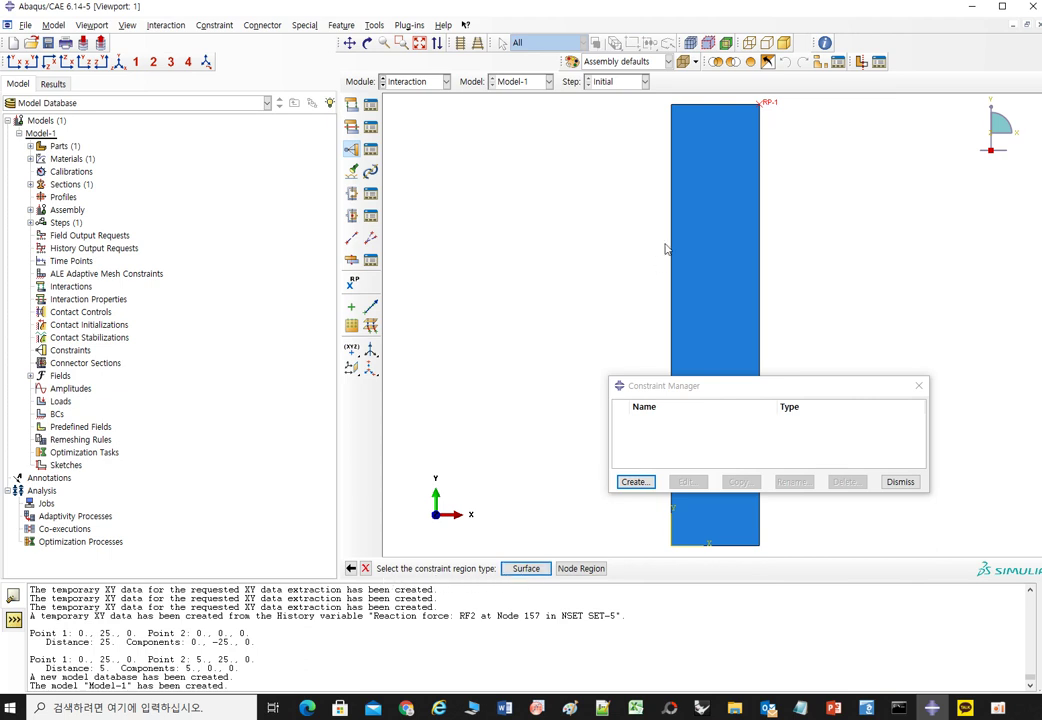
pyautogui.click(525, 570)
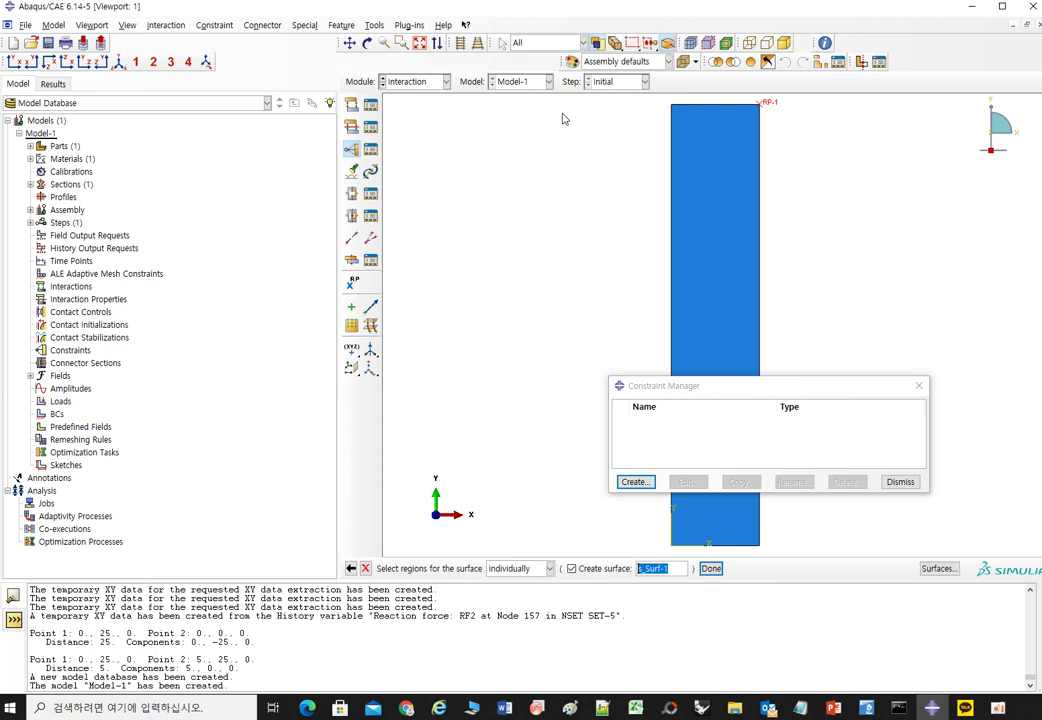
pyautogui.click(743, 112)
pyautogui.middleClick(737, 168)
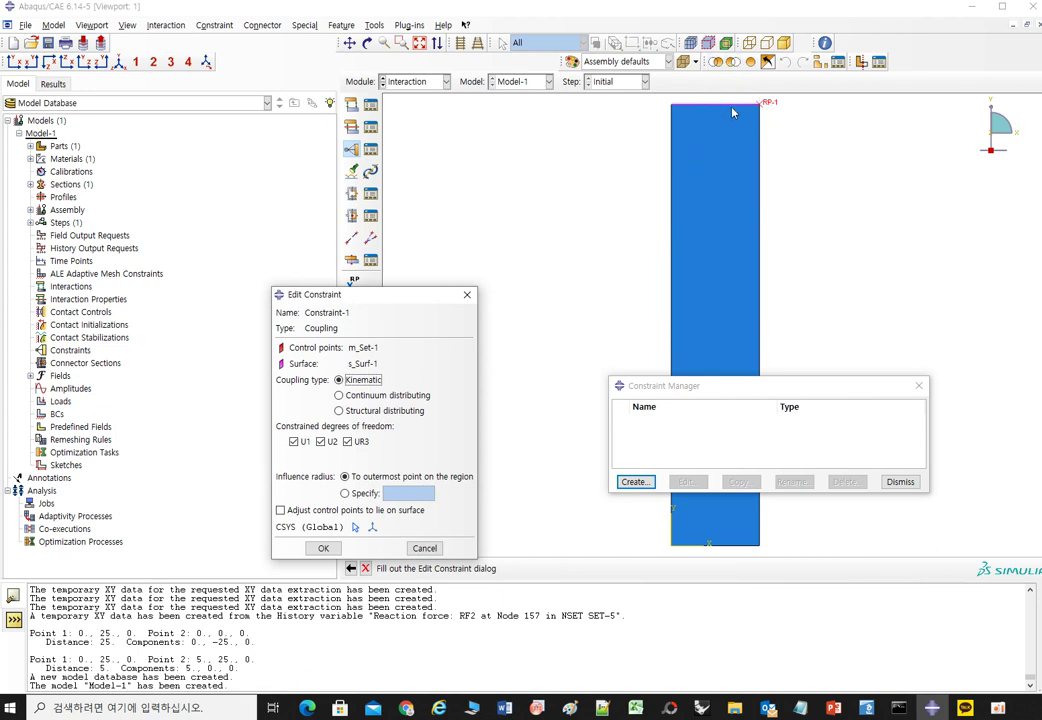
pyautogui.click(293, 441)
pyautogui.click(323, 548)
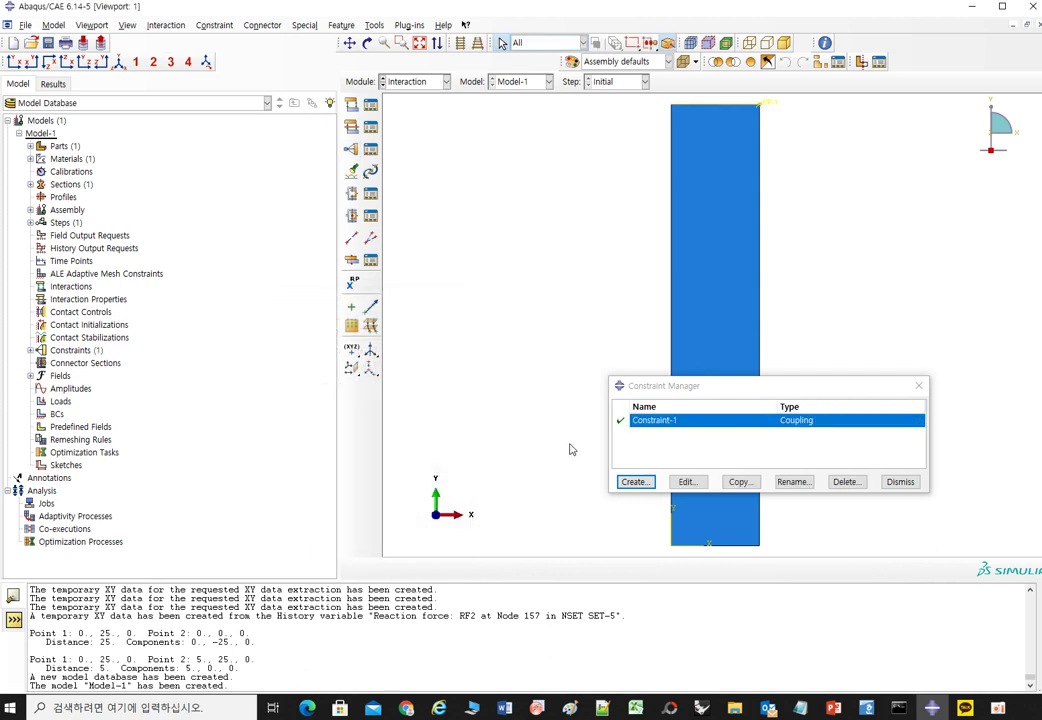
pyautogui.click(900, 481)
# Switch to the Step module and bring up the Step Manager.
pyautogui.click(415, 81)
pyautogui.click(410, 135)
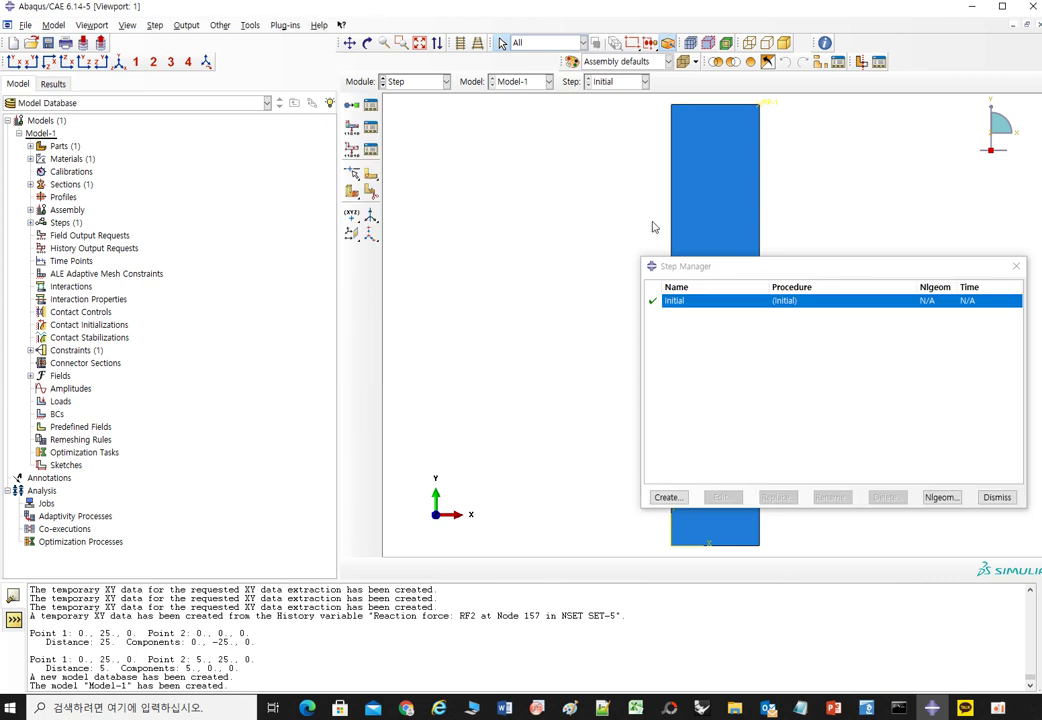
pyautogui.click(703, 268)
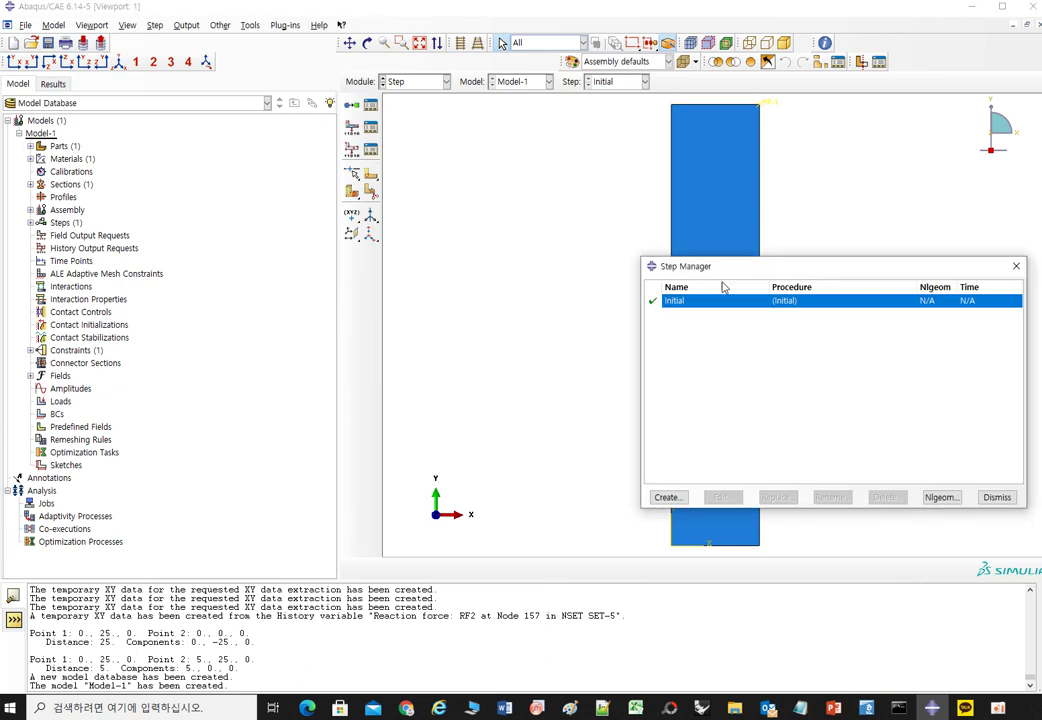
pyautogui.click(250, 25)
pyautogui.moveTo(262, 66)
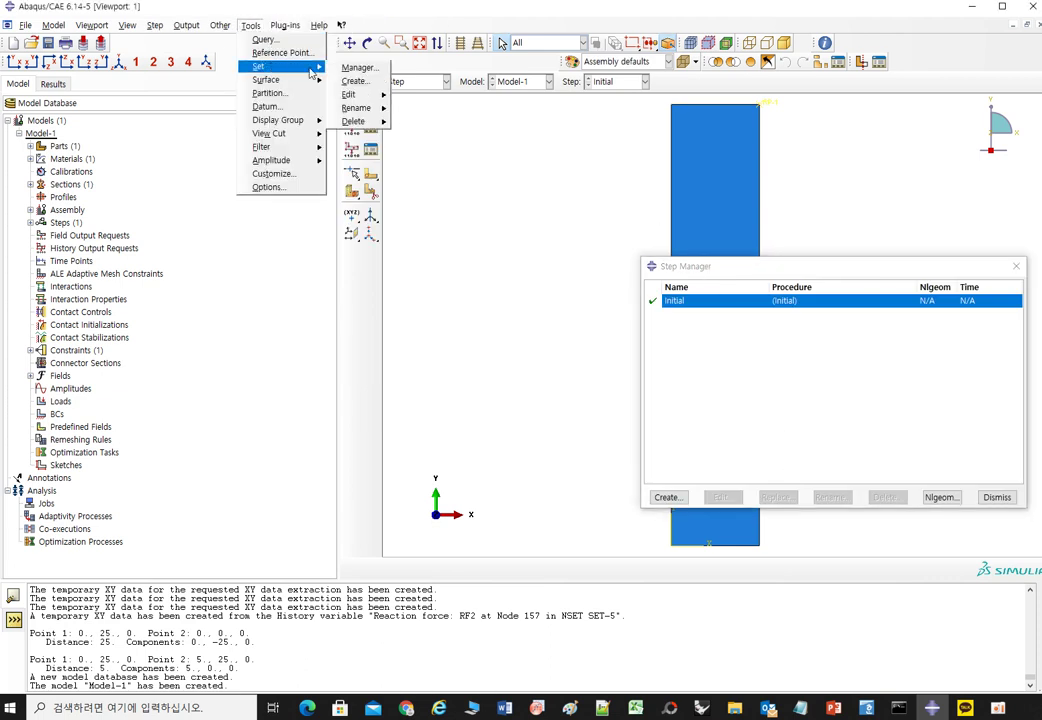
pyautogui.click(355, 80)
pyautogui.write('c-pt')
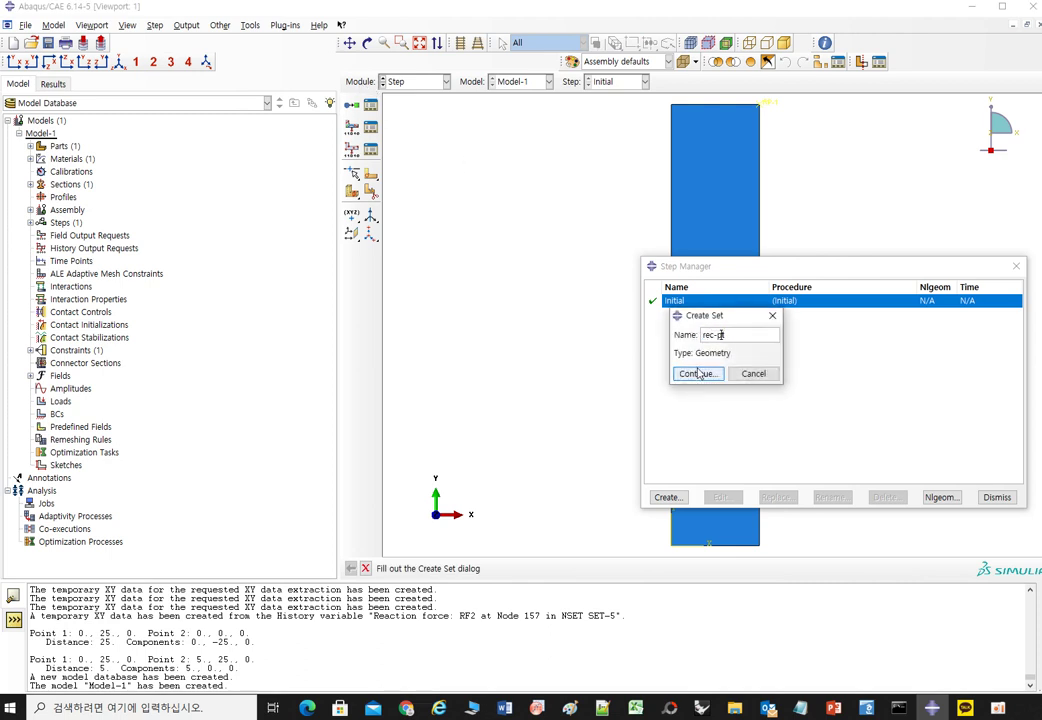
pyautogui.click(697, 373)
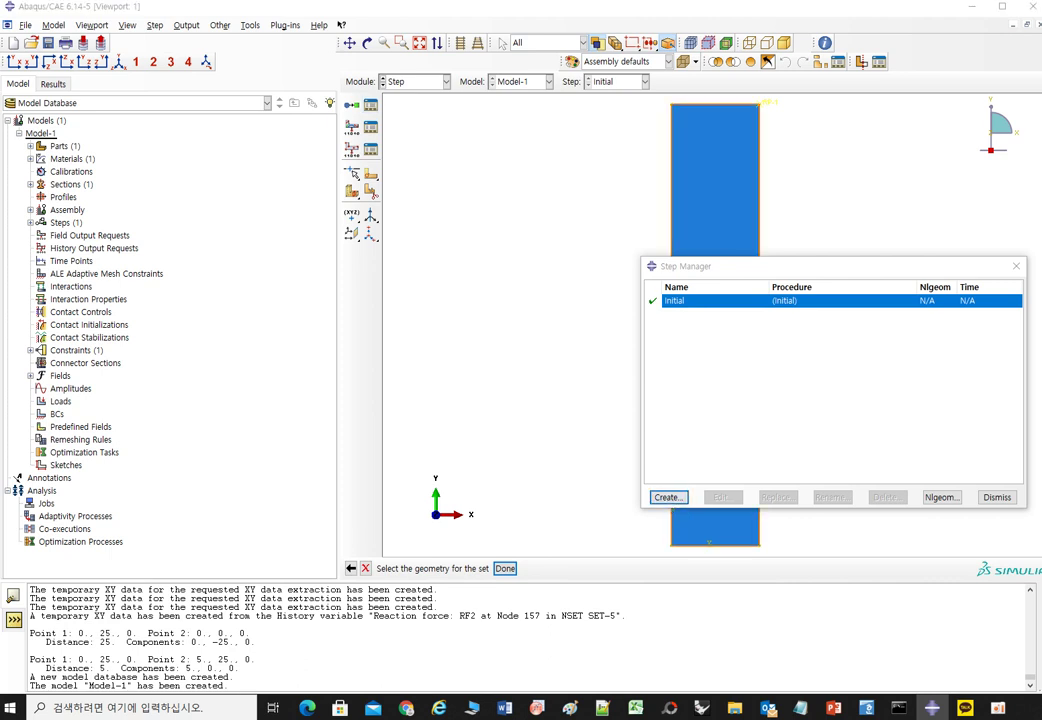
# Create a Static, General step with time period 20, Nlgeom on, maximum 100000 increments, initial increment 1e-5 and minimum 1e-15.
pyautogui.click(500, 494)
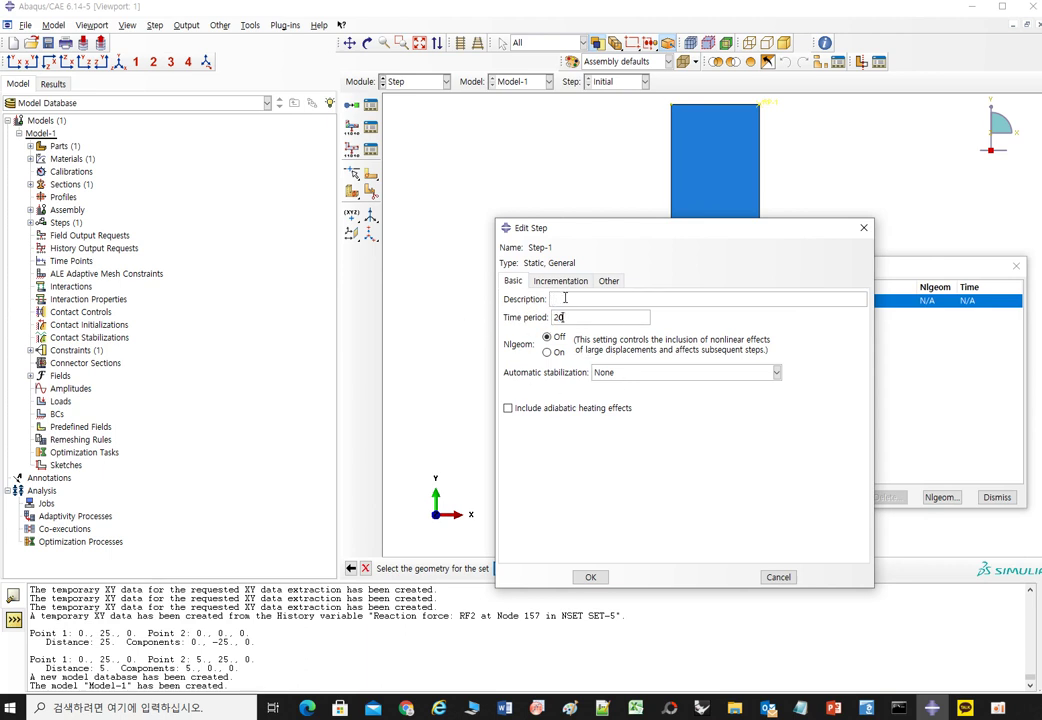
pyautogui.click(547, 352)
pyautogui.click(560, 281)
pyautogui.click(657, 314)
pyautogui.write('1e-')
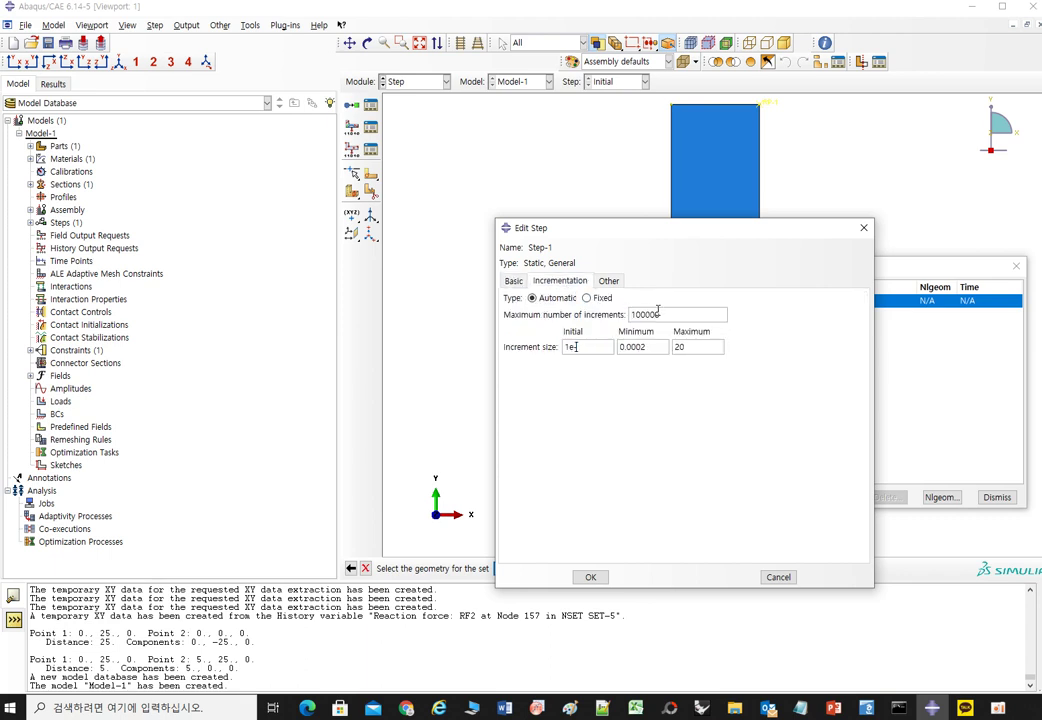
pyautogui.write('5')
pyautogui.press('Tab')
pyautogui.write('1e-5')
pyautogui.press('Return')
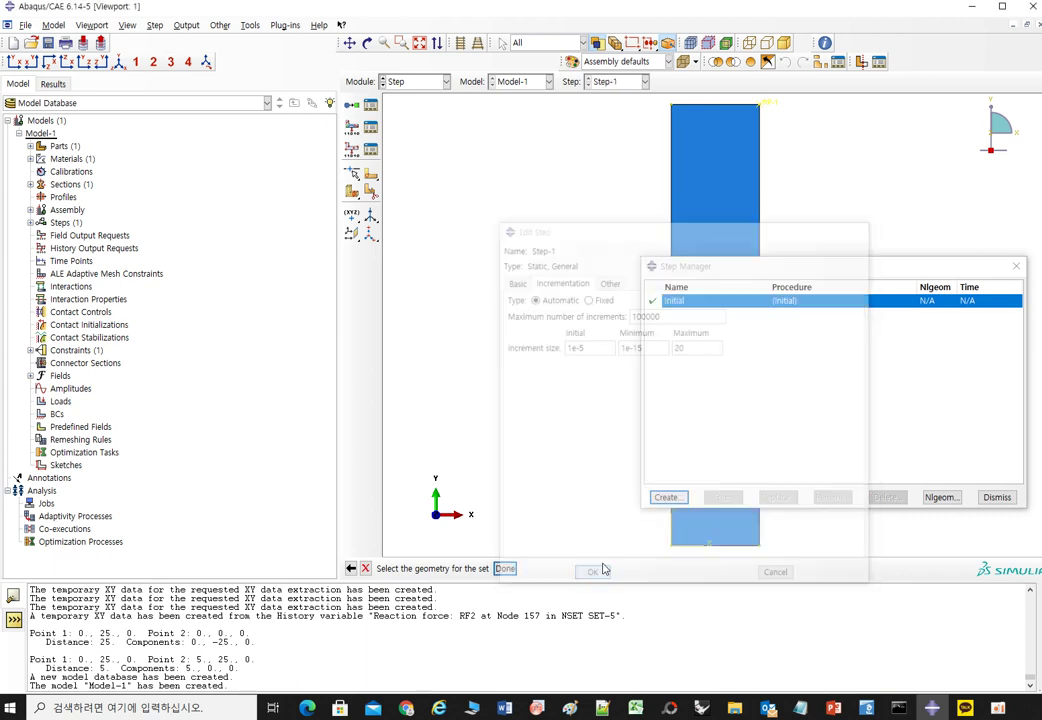
pyautogui.click(370, 145)
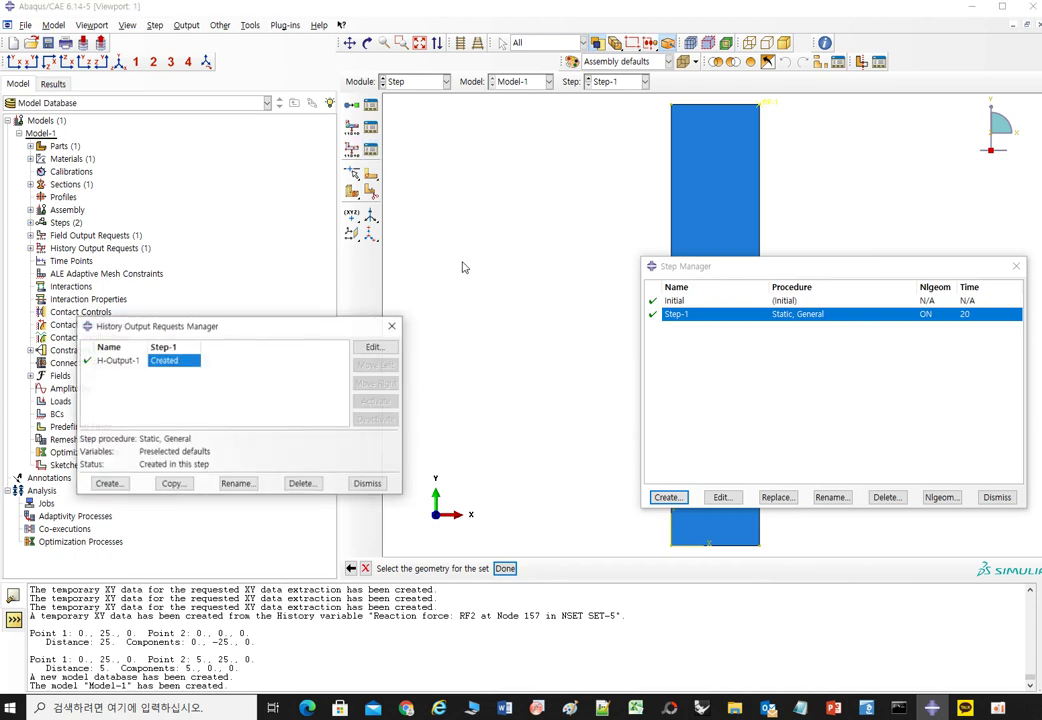
pyautogui.doubleClick(180, 364)
pyautogui.click(440, 228)
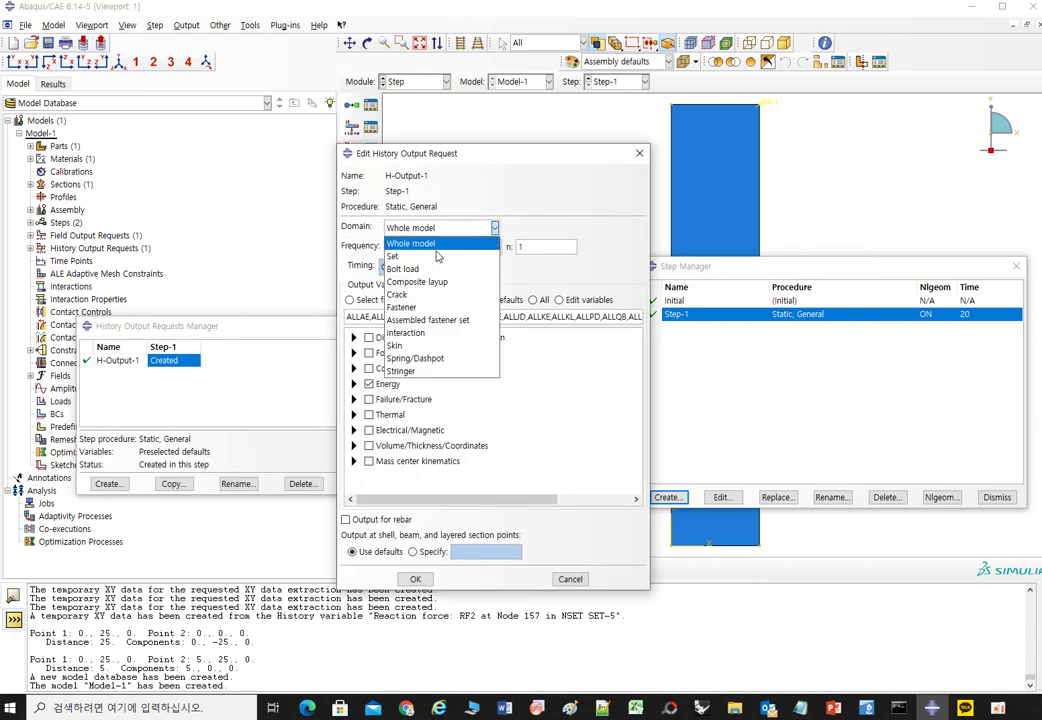
pyautogui.click(420, 255)
pyautogui.click(575, 228)
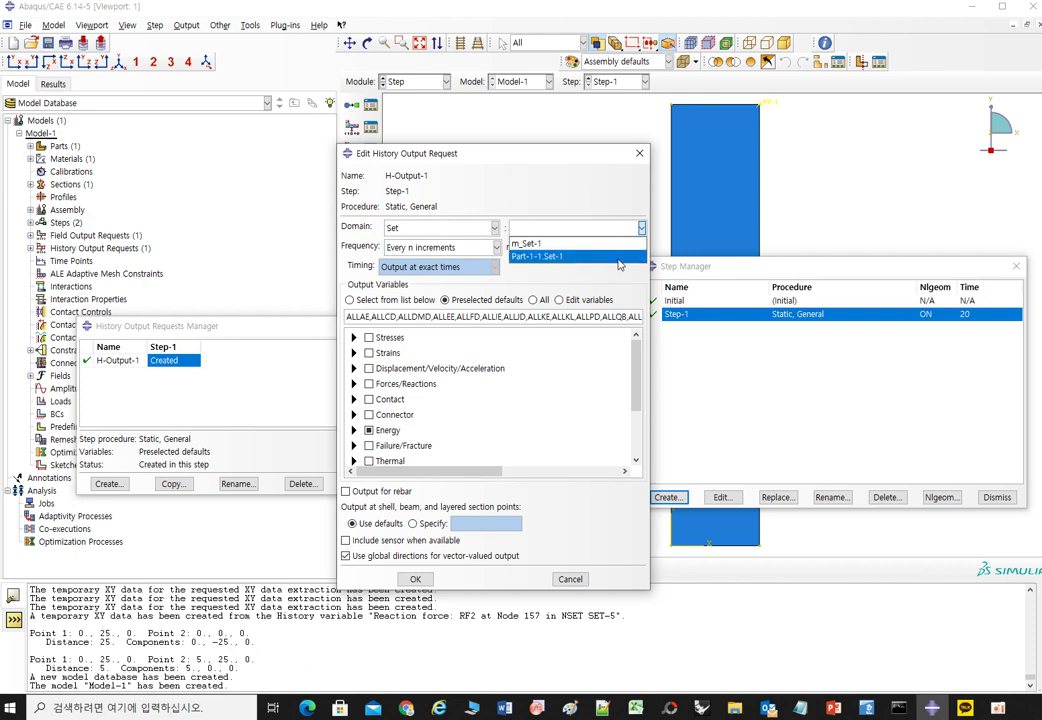
pyautogui.click(639, 153)
pyautogui.click(639, 153)
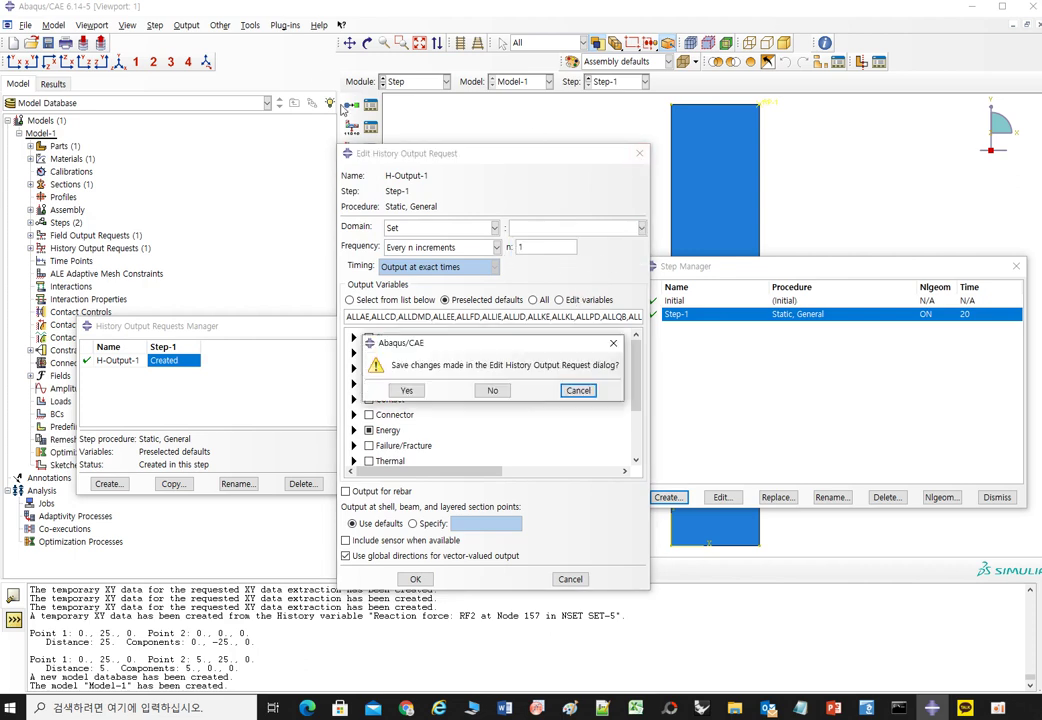
pyautogui.click(491, 391)
# Create a geometry set named ref-PT containing the reference point at the rectangle's upper right corner.
pyautogui.click(250, 25)
pyautogui.click(350, 82)
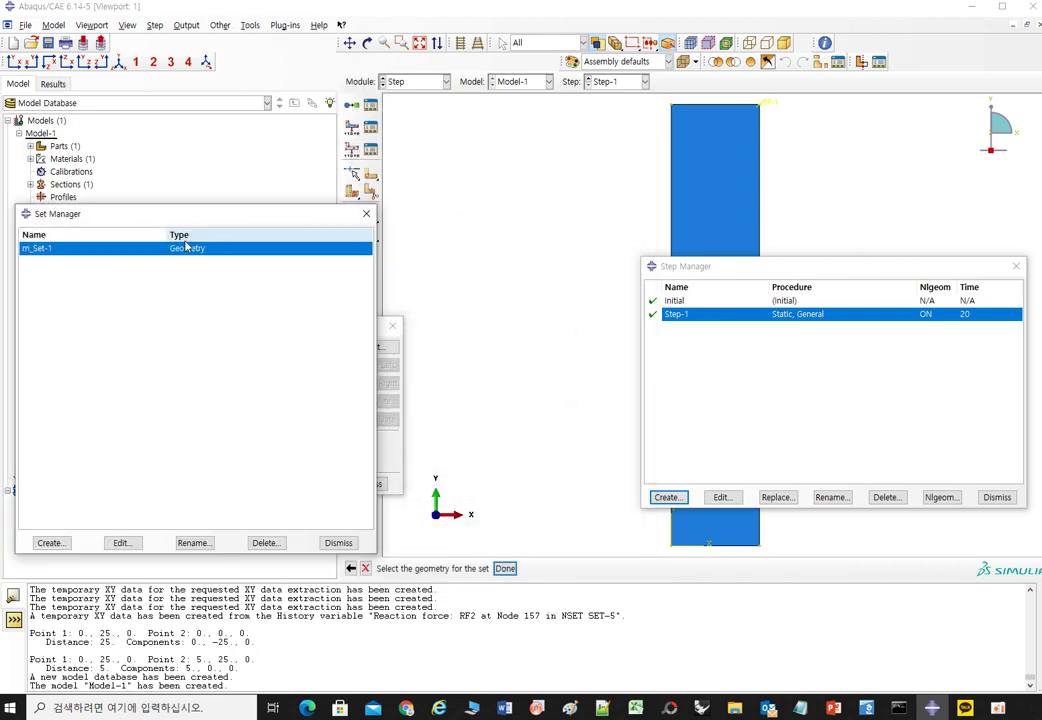
pyautogui.click(52, 543)
pyautogui.write('ref-PT')
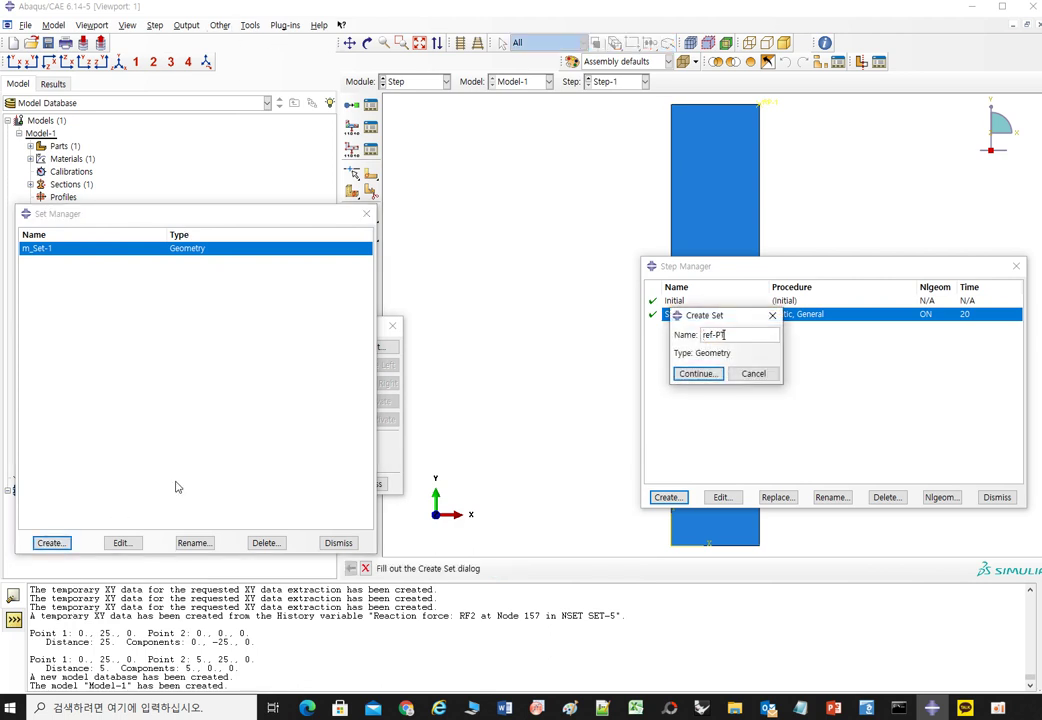
pyautogui.click(698, 373)
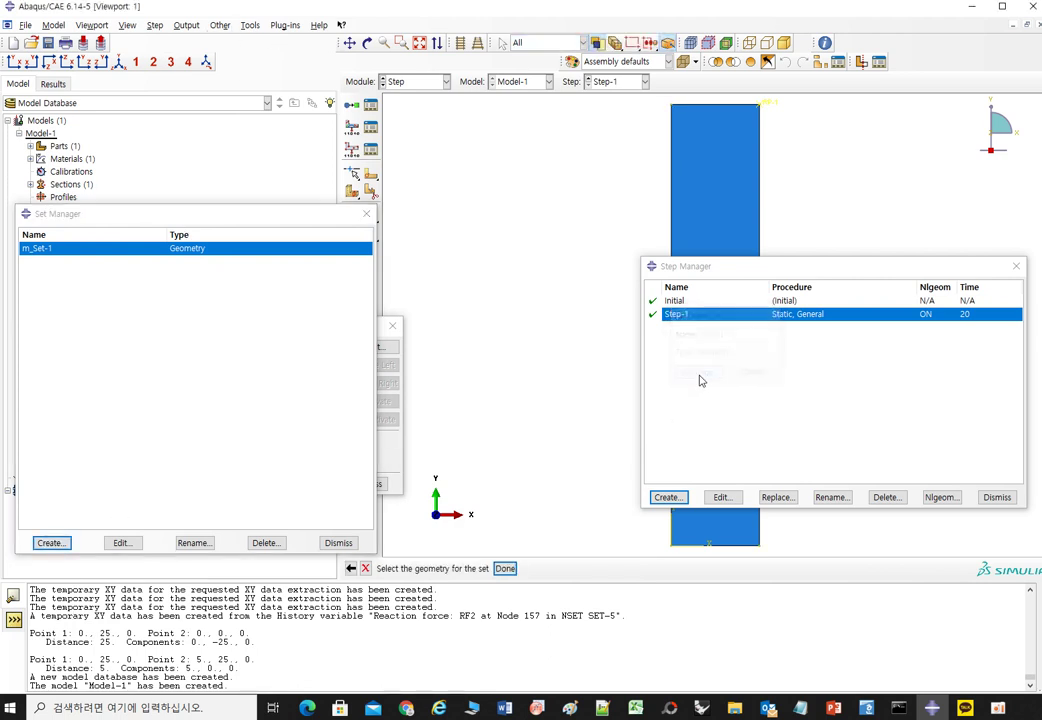
pyautogui.middleClick(787, 148)
pyautogui.click(366, 214)
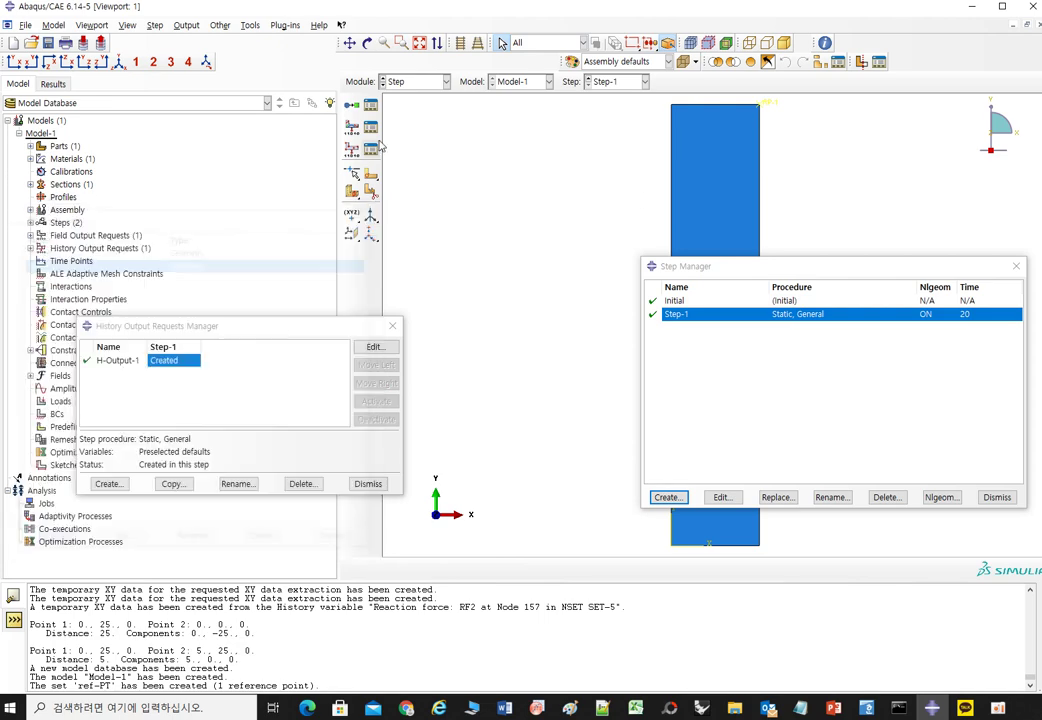
# Edit history output request H-Output-1 and set its domain to the set ref-PT.
pyautogui.doubleClick(172, 360)
pyautogui.click(480, 227)
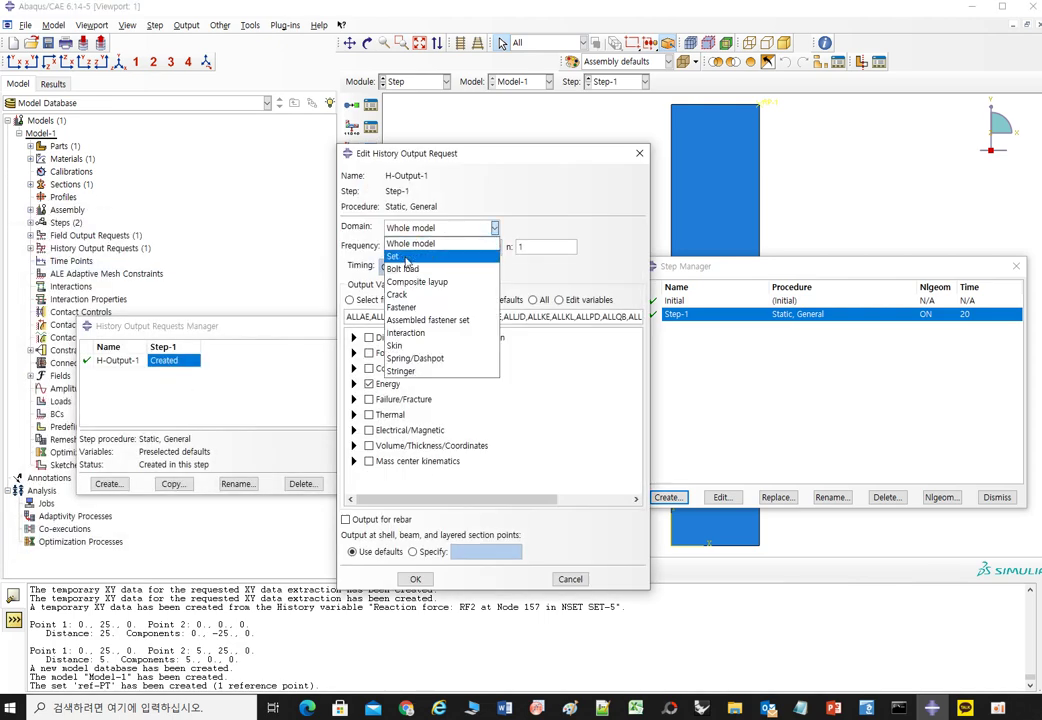
pyautogui.click(398, 258)
pyautogui.click(551, 230)
pyautogui.click(524, 256)
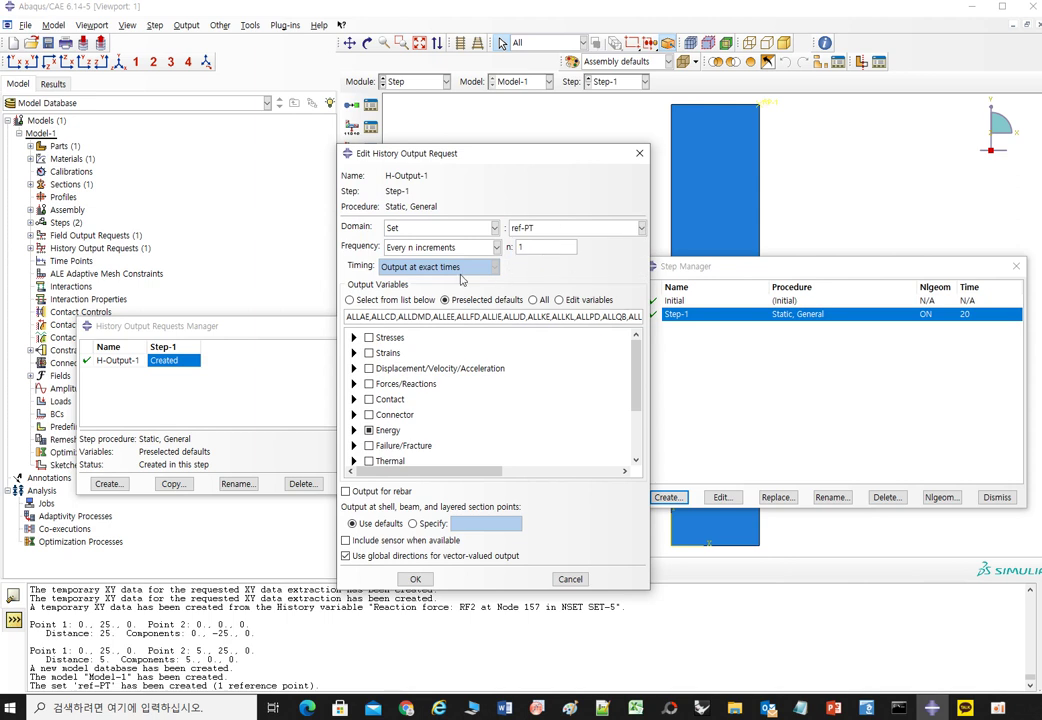
# Replace the energy output with RF reaction forces and moments and U translations and rotations, then save the request and close the managers.
pyautogui.click(369, 430)
pyautogui.click(353, 384)
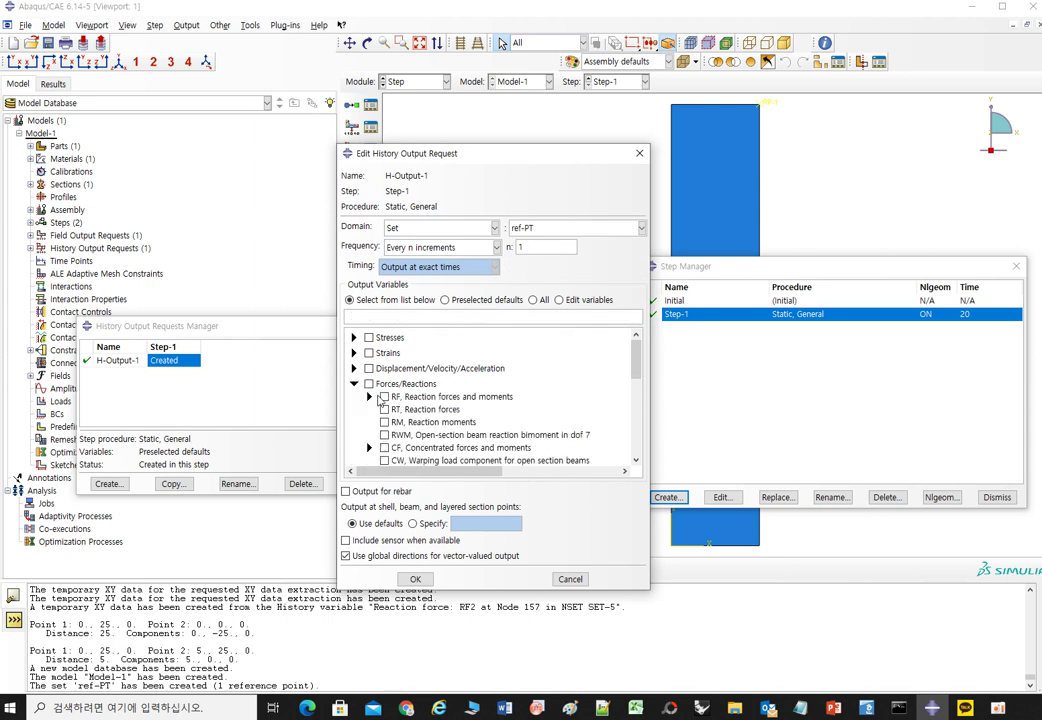
pyautogui.click(384, 397)
pyautogui.click(353, 368)
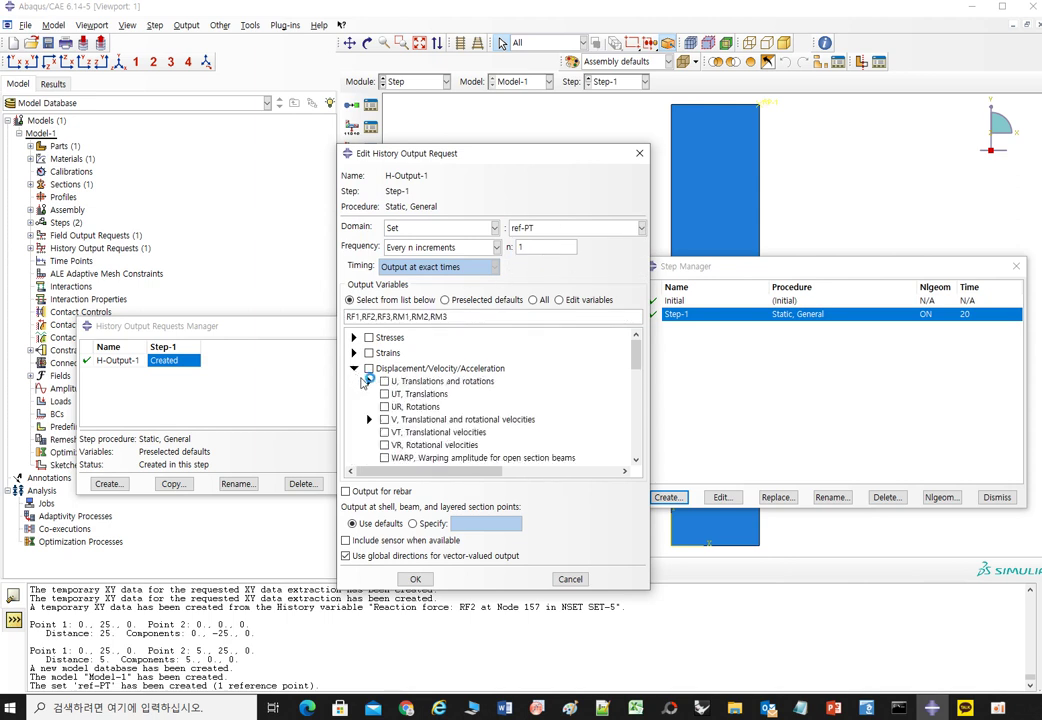
pyautogui.click(384, 381)
pyautogui.click(415, 579)
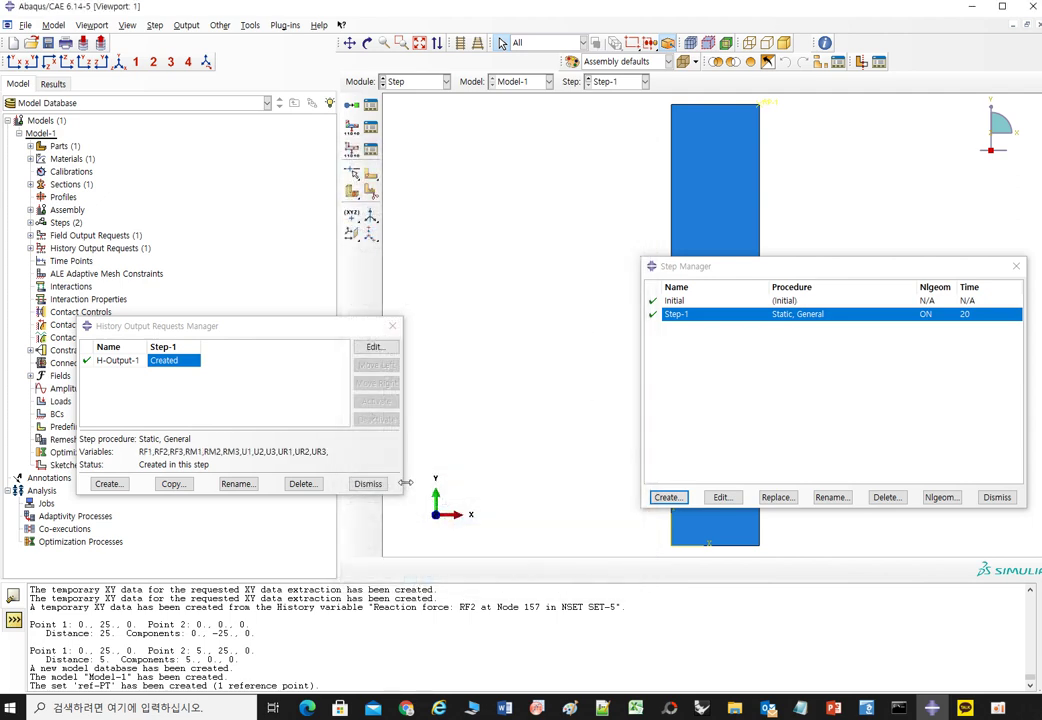
pyautogui.click(369, 484)
pyautogui.click(996, 497)
# In the Load module, create a YSYMM symmetry boundary condition in Step-1 on the rectangle's bottom edge.
pyautogui.click(420, 81)
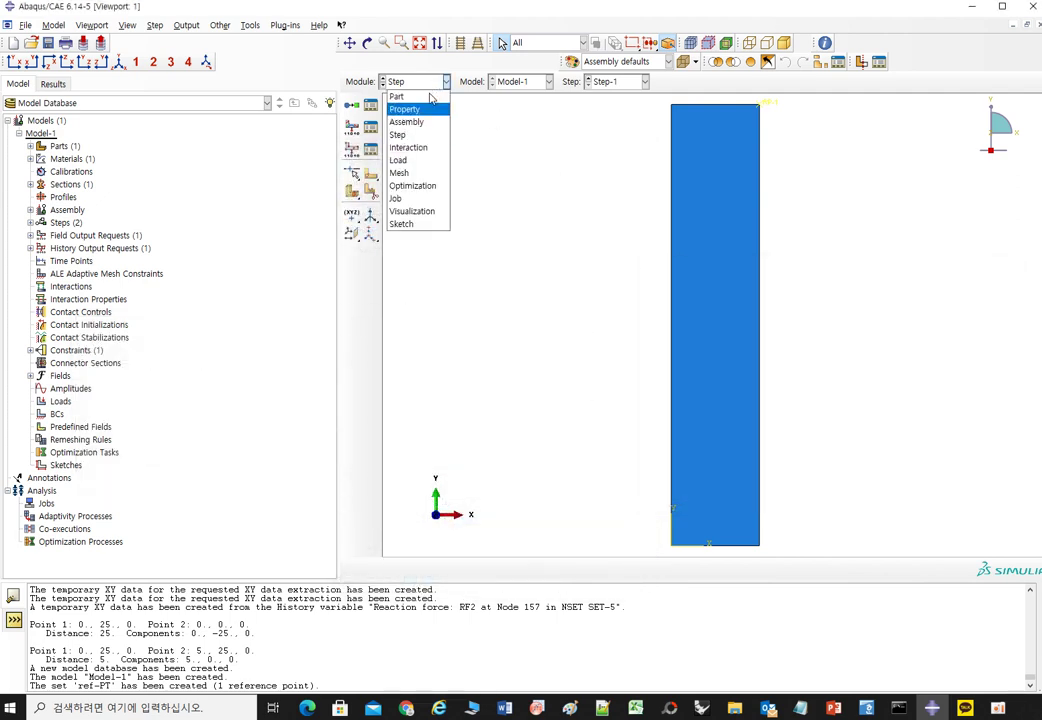
pyautogui.click(418, 162)
pyautogui.click(371, 127)
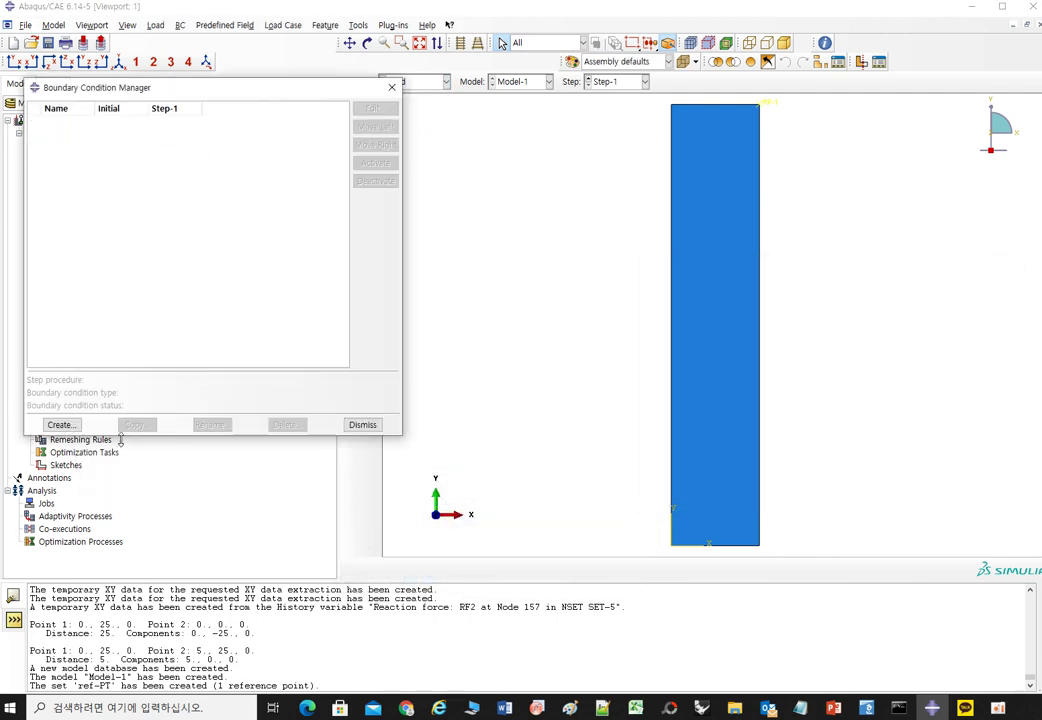
pyautogui.click(61, 425)
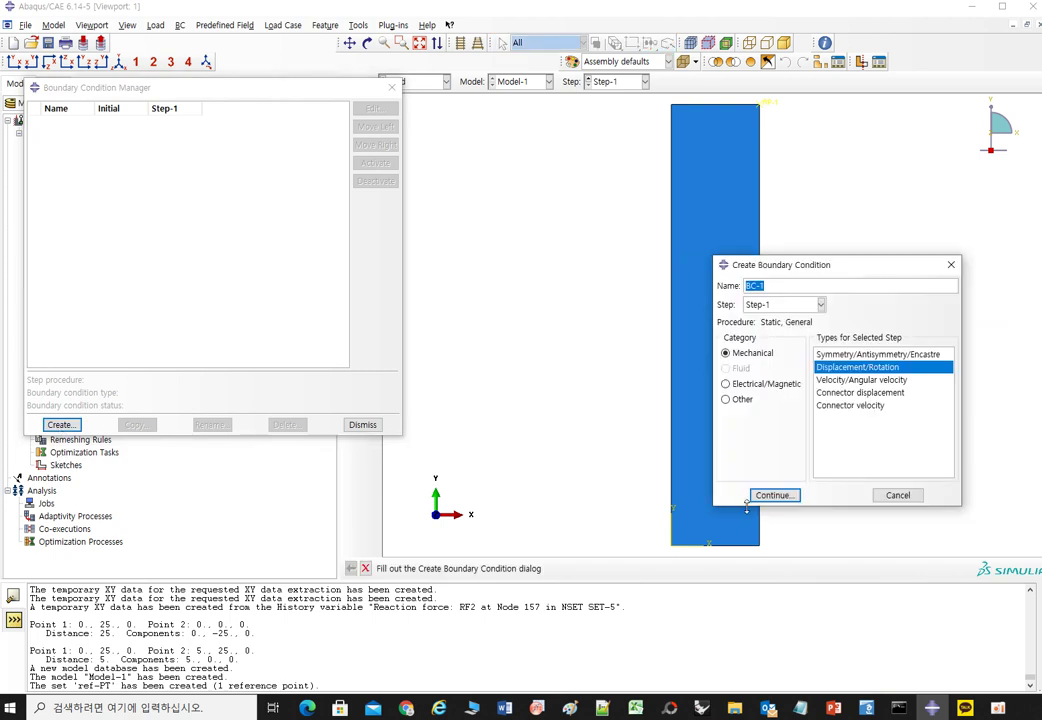
pyautogui.click(835, 354)
pyautogui.click(786, 496)
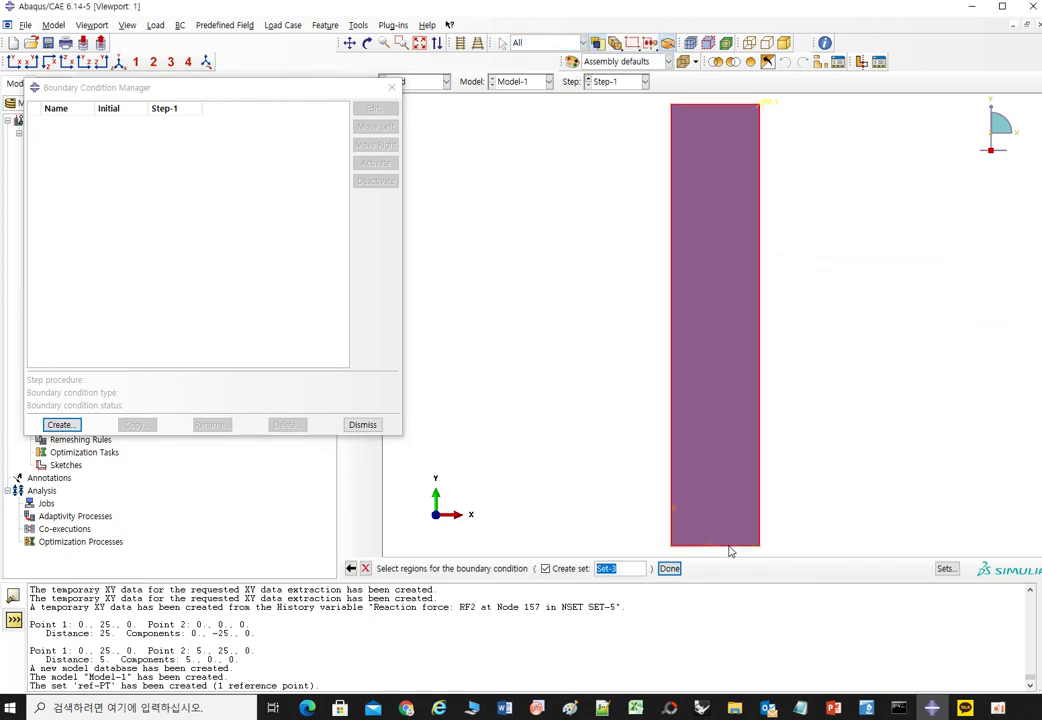
pyautogui.click(728, 546)
pyautogui.middleClick(814, 478)
pyautogui.click(961, 553)
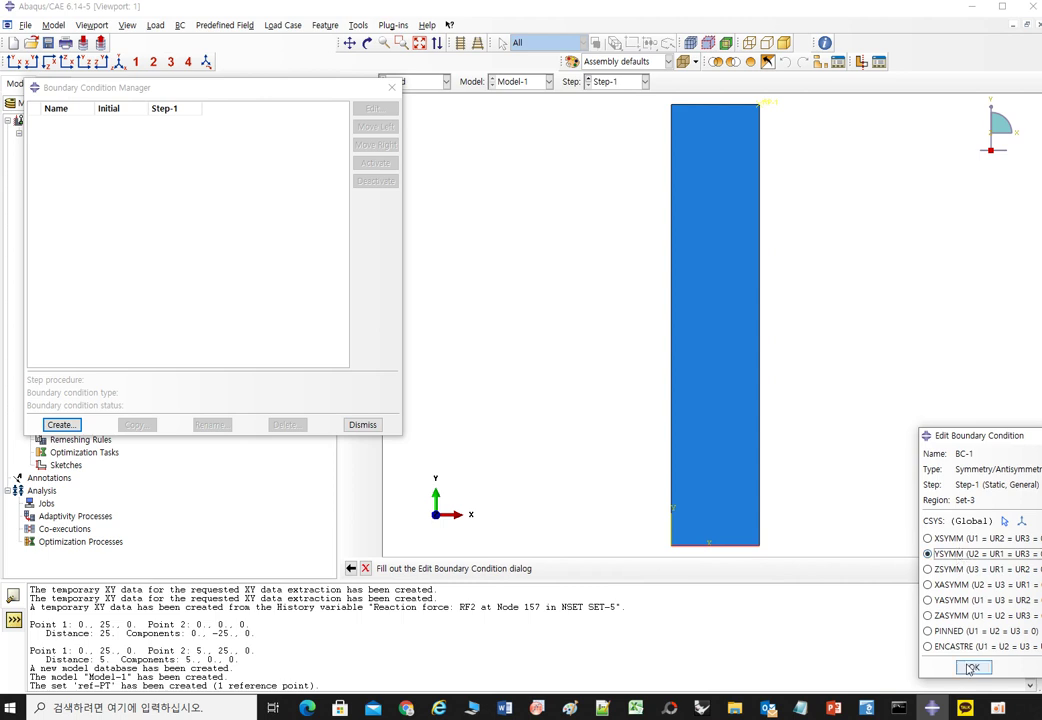
pyautogui.click(973, 667)
# Create an XSYMM symmetry boundary condition in Step-1 on the rectangle's left edge.
pyautogui.click(60, 424)
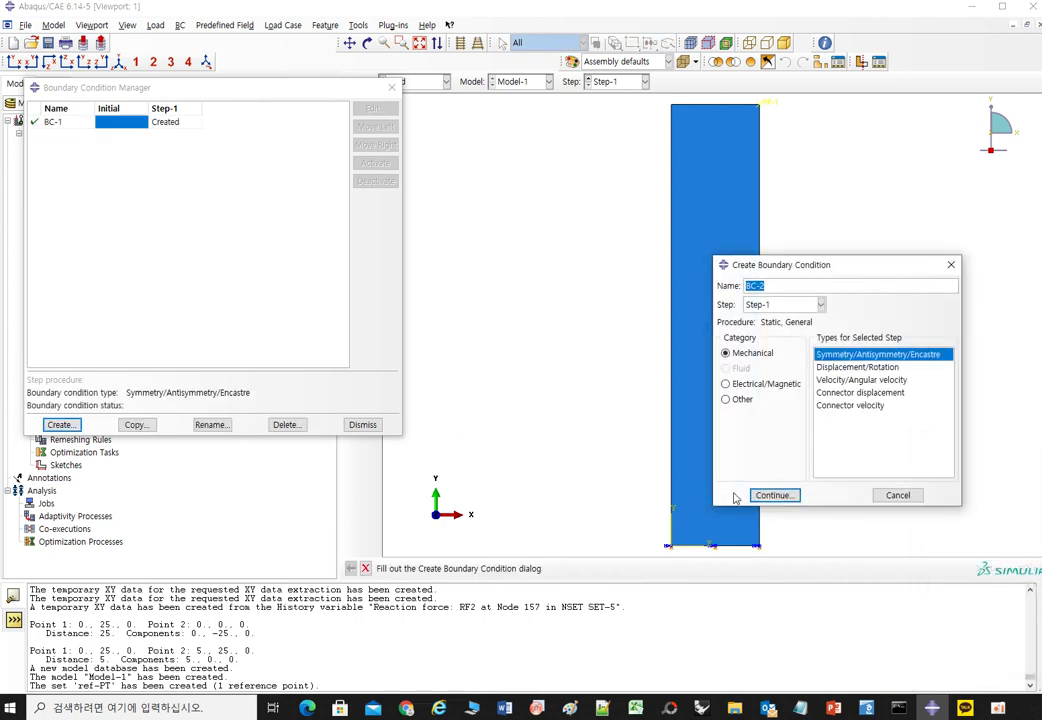
pyautogui.click(772, 495)
pyautogui.click(673, 440)
pyautogui.middleClick(673, 440)
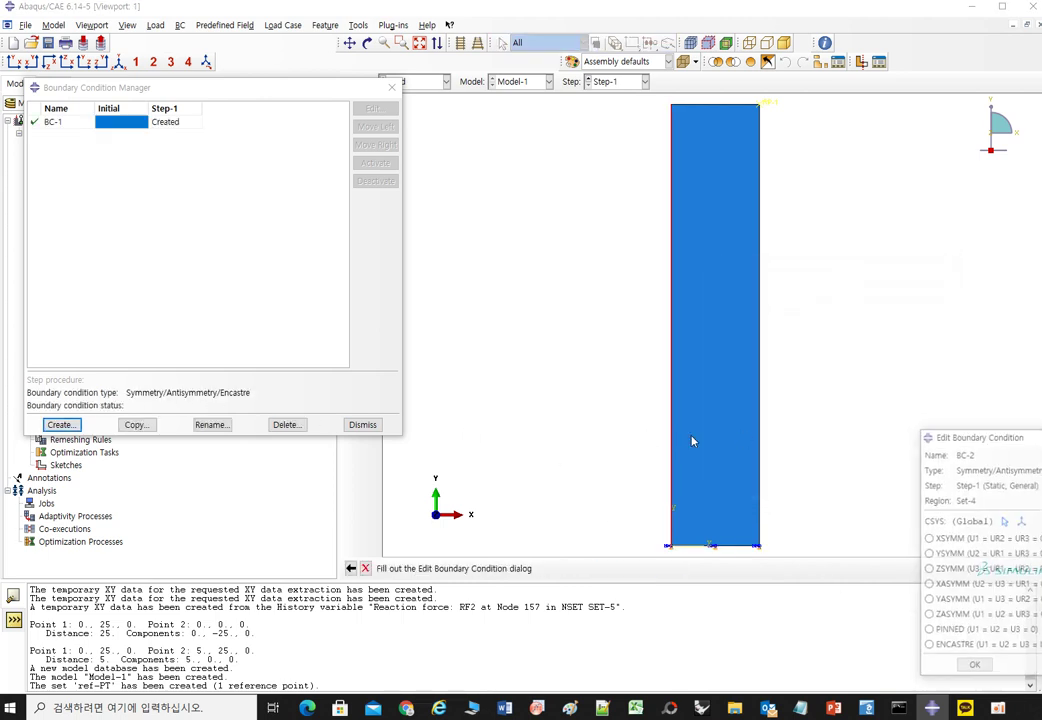
pyautogui.click(962, 553)
pyautogui.click(973, 667)
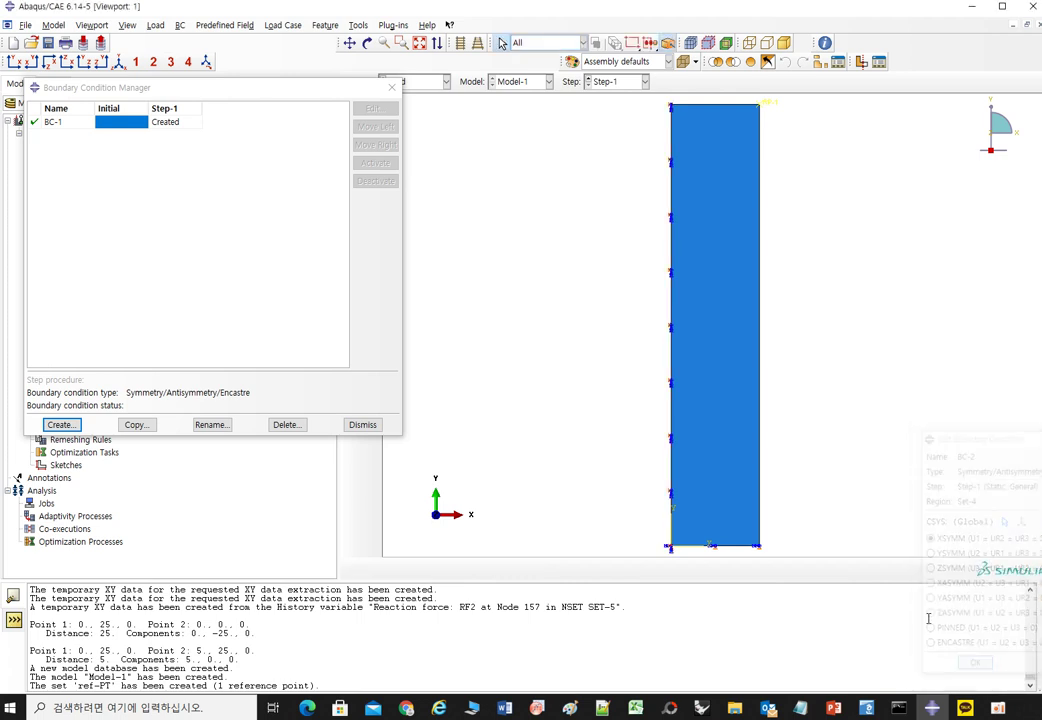
# Create a Displacement/Rotation boundary condition in Step-1 on reference point RP-1 with U1 0, U2 20 and UR3 0, then close the manager.
pyautogui.click(840, 367)
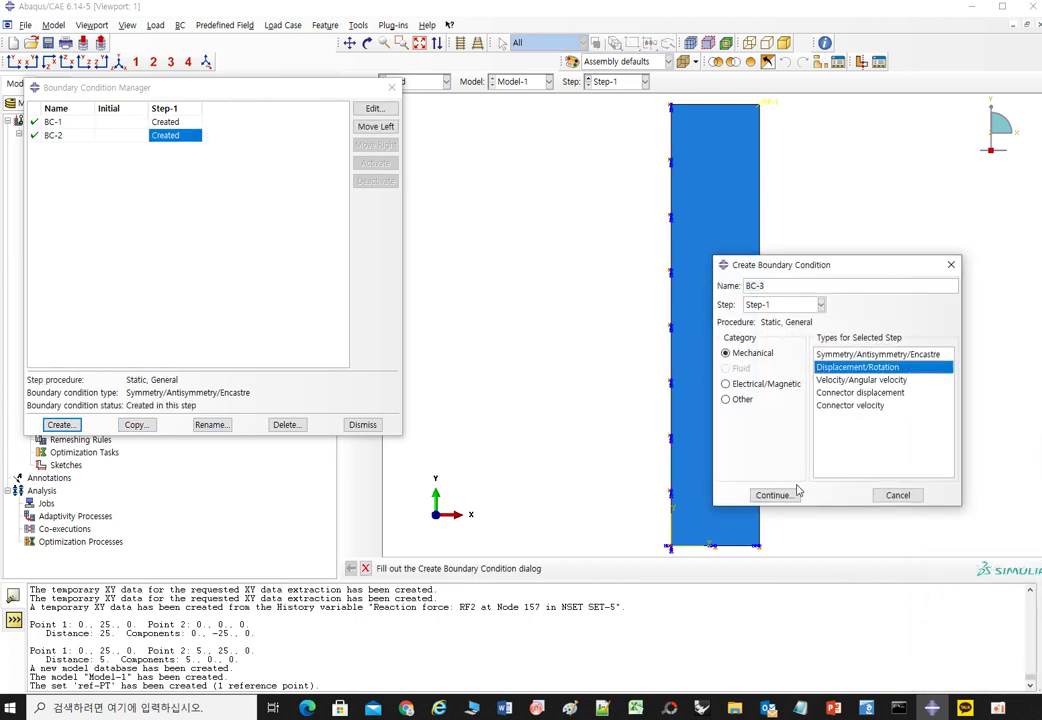
pyautogui.click(778, 495)
pyautogui.click(761, 105)
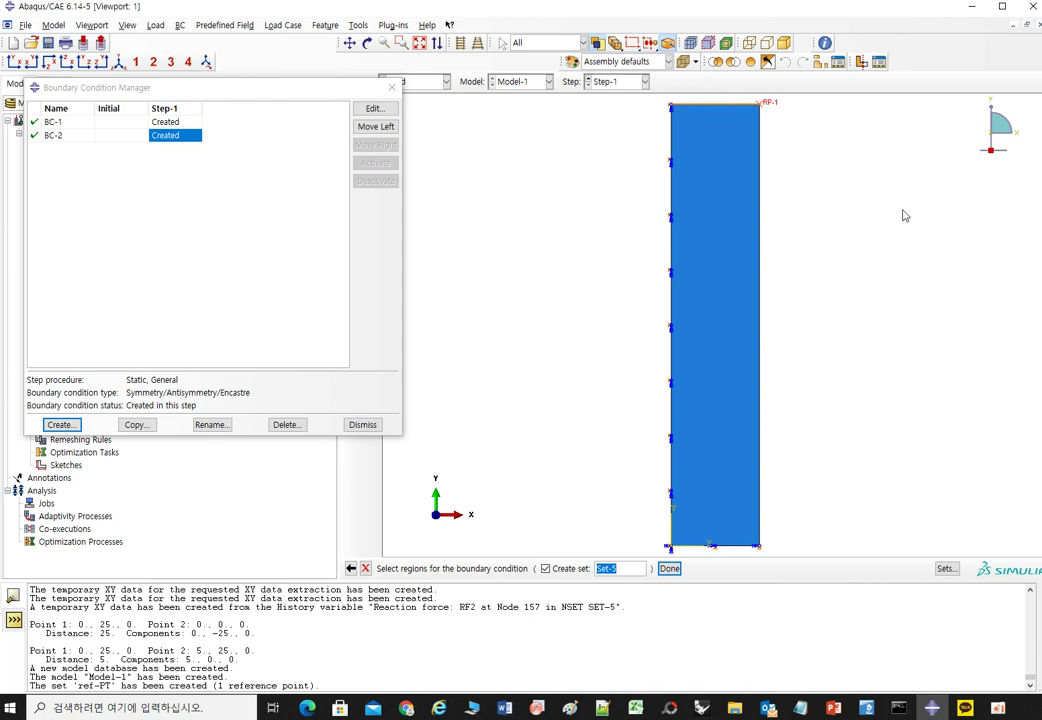
pyautogui.middleClick(709, 307)
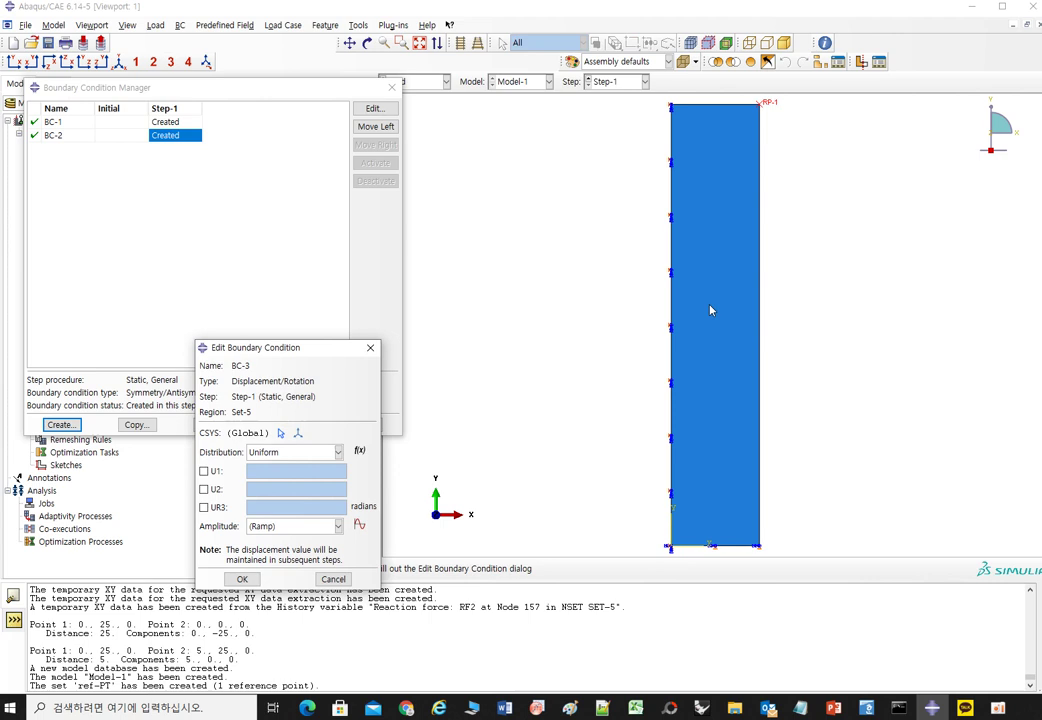
pyautogui.click(204, 471)
pyautogui.click(204, 489)
pyautogui.click(218, 508)
pyautogui.moveTo(264, 492); pyautogui.dragTo(210, 491)
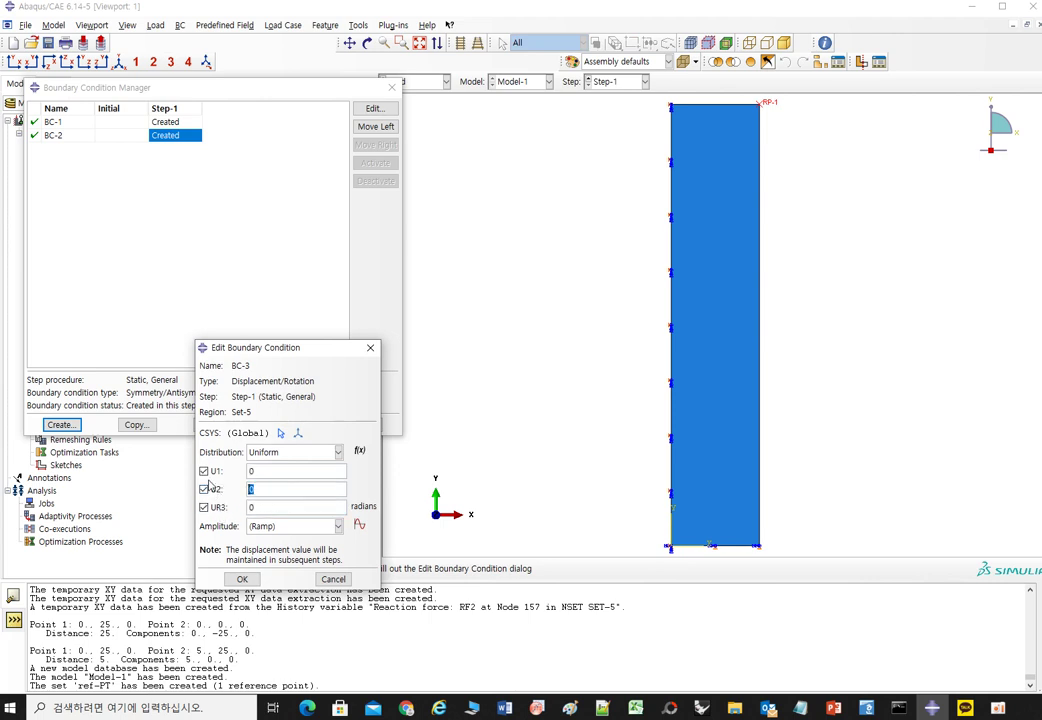
pyautogui.write('20')
pyautogui.click(242, 579)
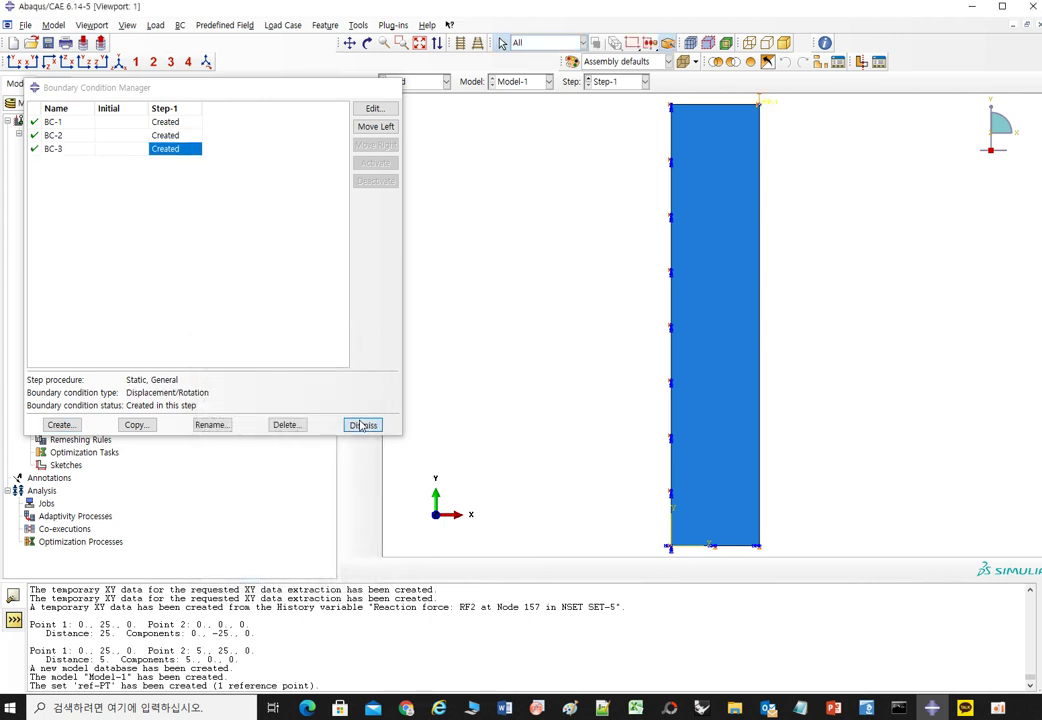
pyautogui.click(360, 425)
# In the Mesh module, switch to Part-1, assign the default global seeds and mesh the part.
pyautogui.click(426, 84)
pyautogui.click(398, 172)
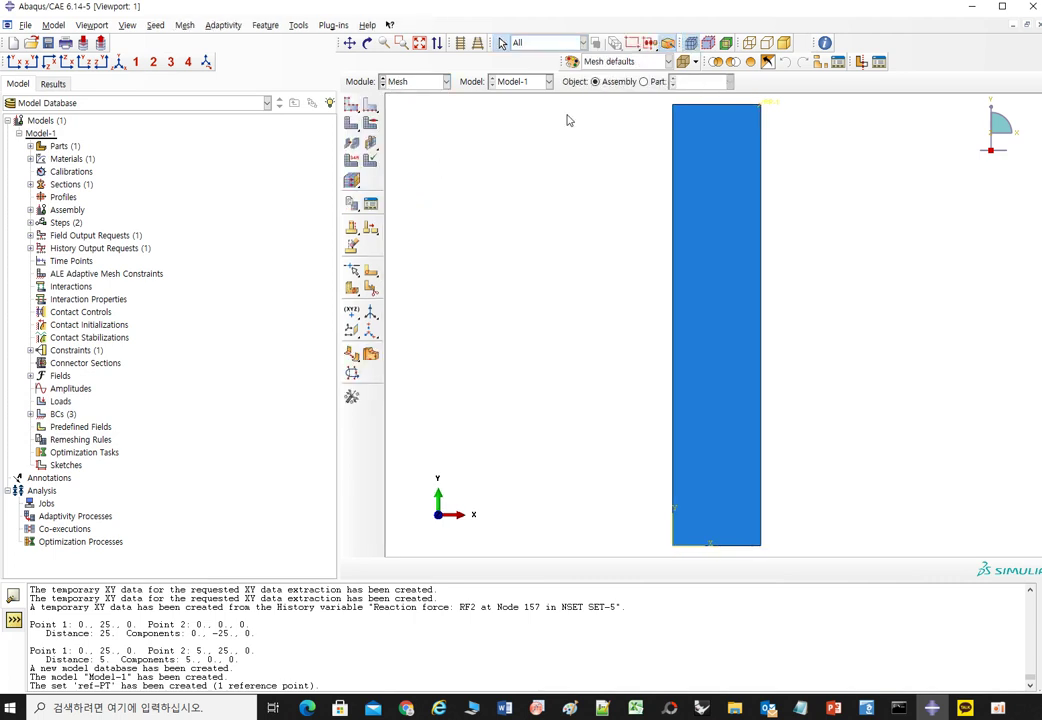
pyautogui.click(643, 81)
pyautogui.click(351, 104)
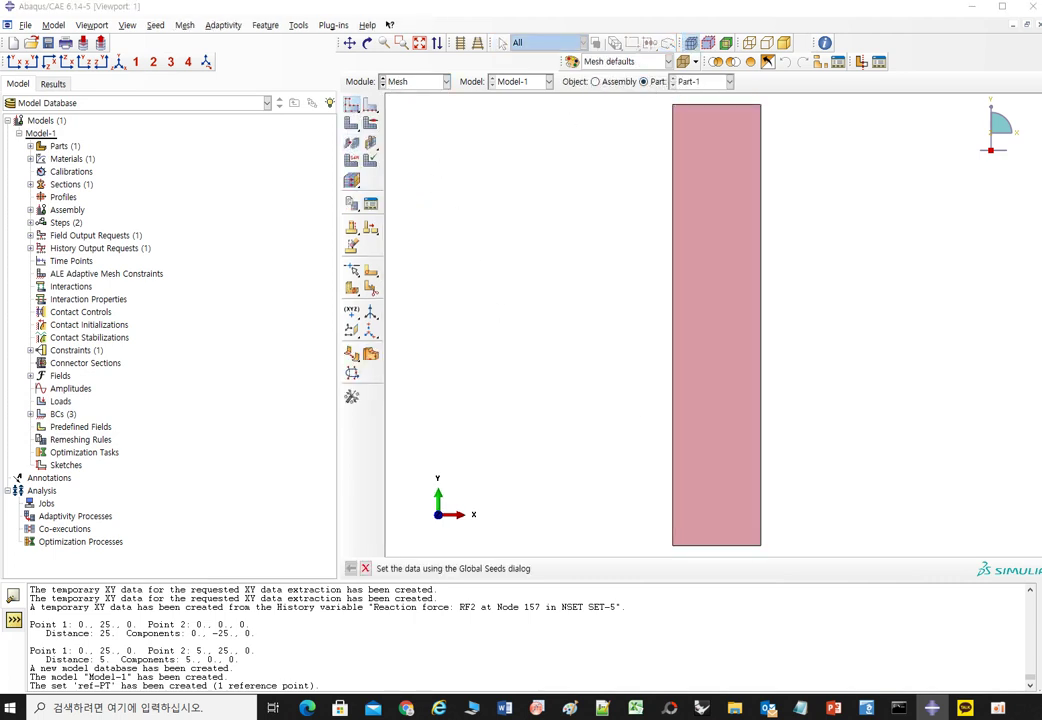
pyautogui.click(355, 126)
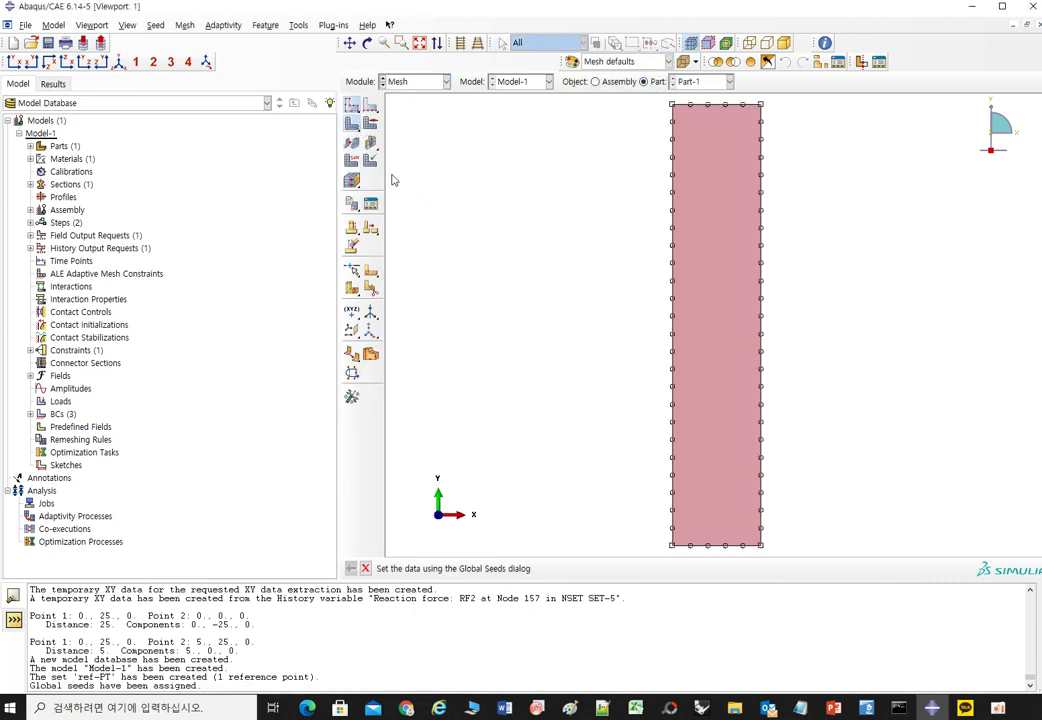
pyautogui.click(354, 128)
pyautogui.click(352, 126)
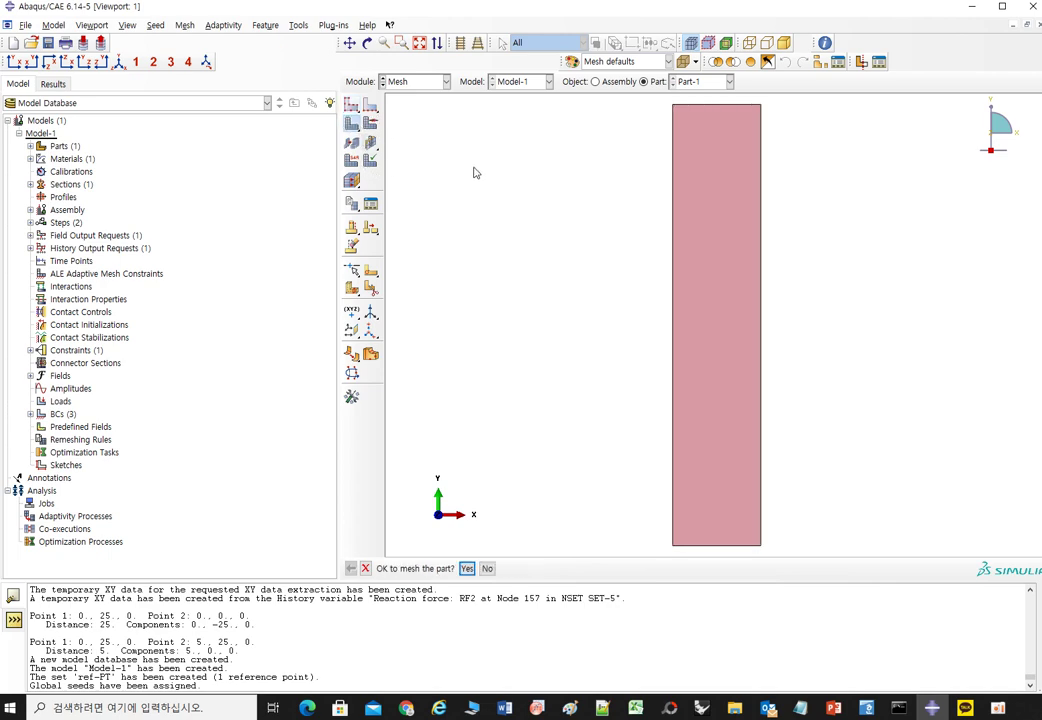
pyautogui.middleClick(470, 170)
# Assign the linear, reduced-integration Plane Stress element type CPS4R from the Standard library to the rectangle.
pyautogui.click(357, 165)
pyautogui.click(690, 302)
pyautogui.middleClick(610, 288)
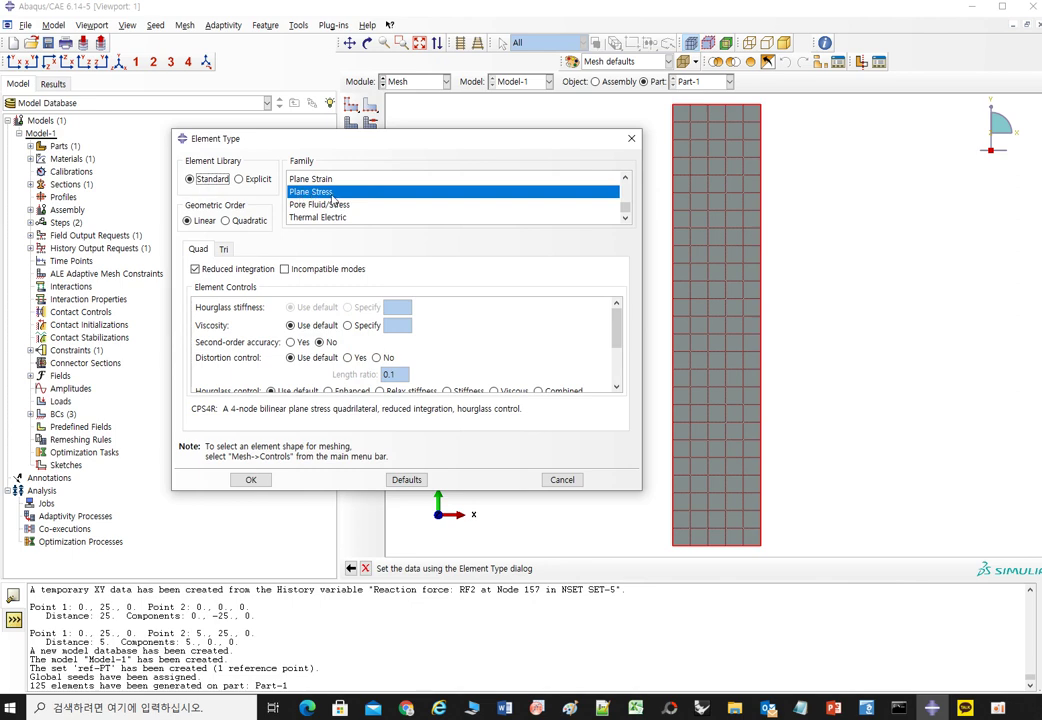
pyautogui.click(251, 480)
# Switch to the Job module and open the Job Manager.
pyautogui.click(412, 83)
pyautogui.click(415, 201)
pyautogui.click(371, 105)
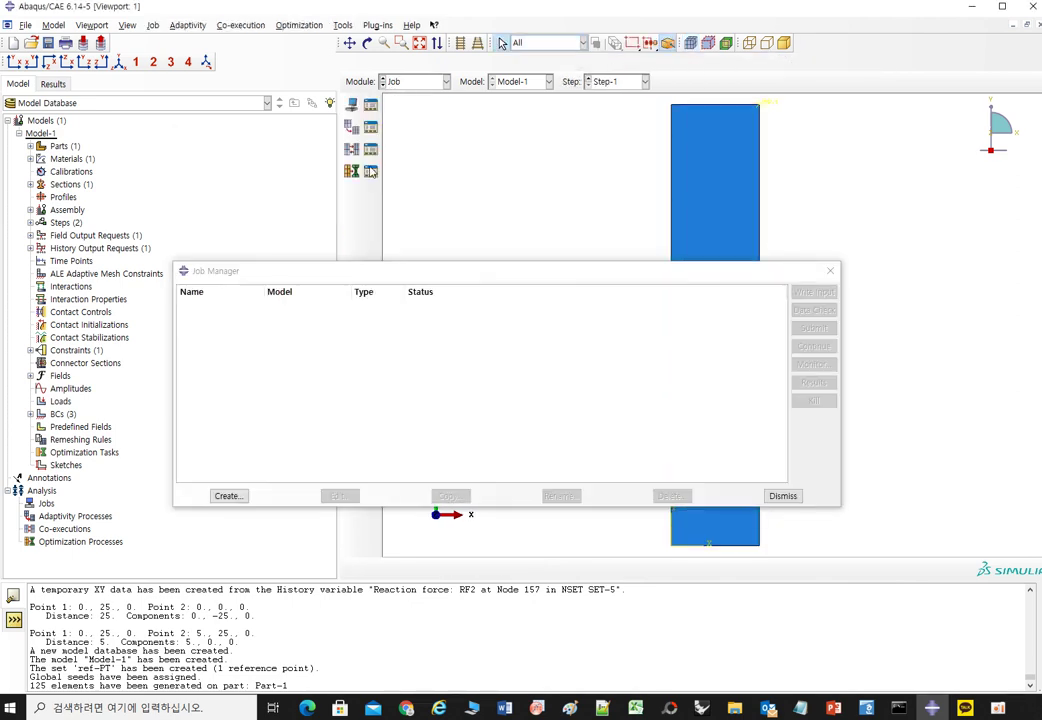
pyautogui.click(228, 497)
pyautogui.click(1002, 326)
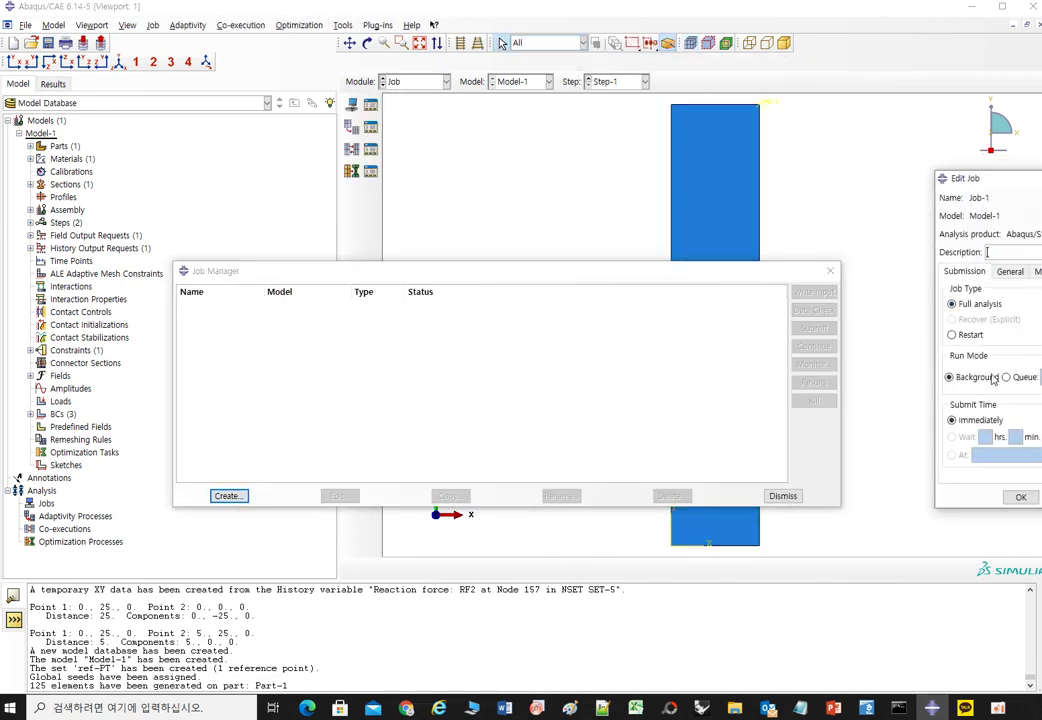
pyautogui.click(1020, 497)
# Create a full-analysis job named tension2 for Model-1 and submit it.
pyautogui.click(227, 496)
pyautogui.write('te')
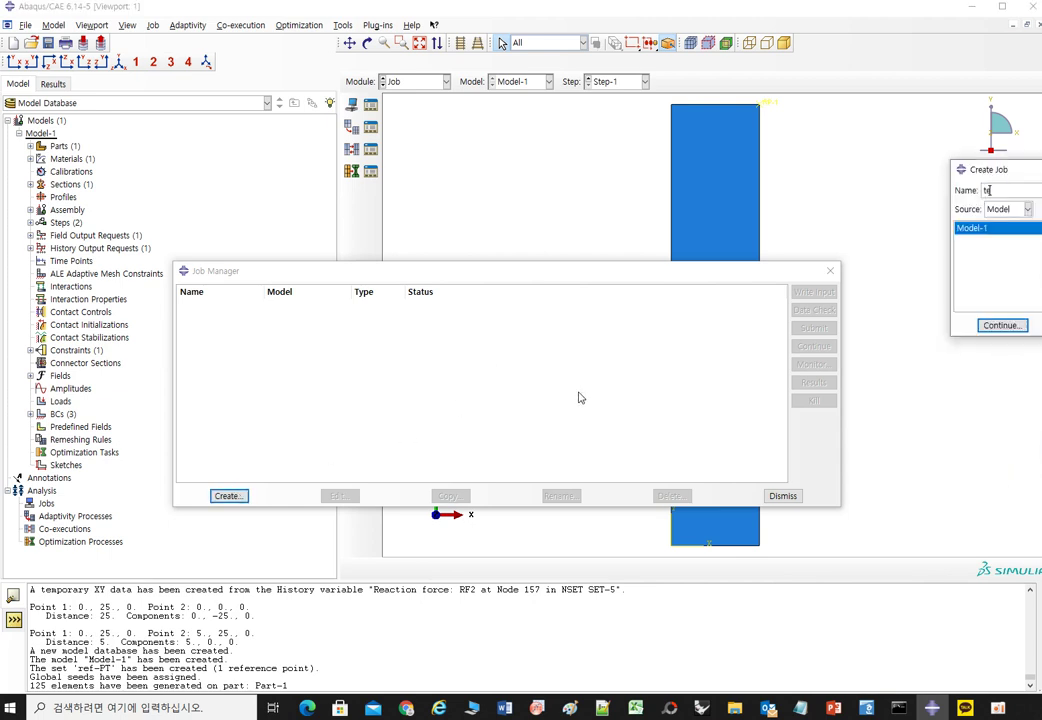
pyautogui.write('sion2')
pyautogui.press('Return')
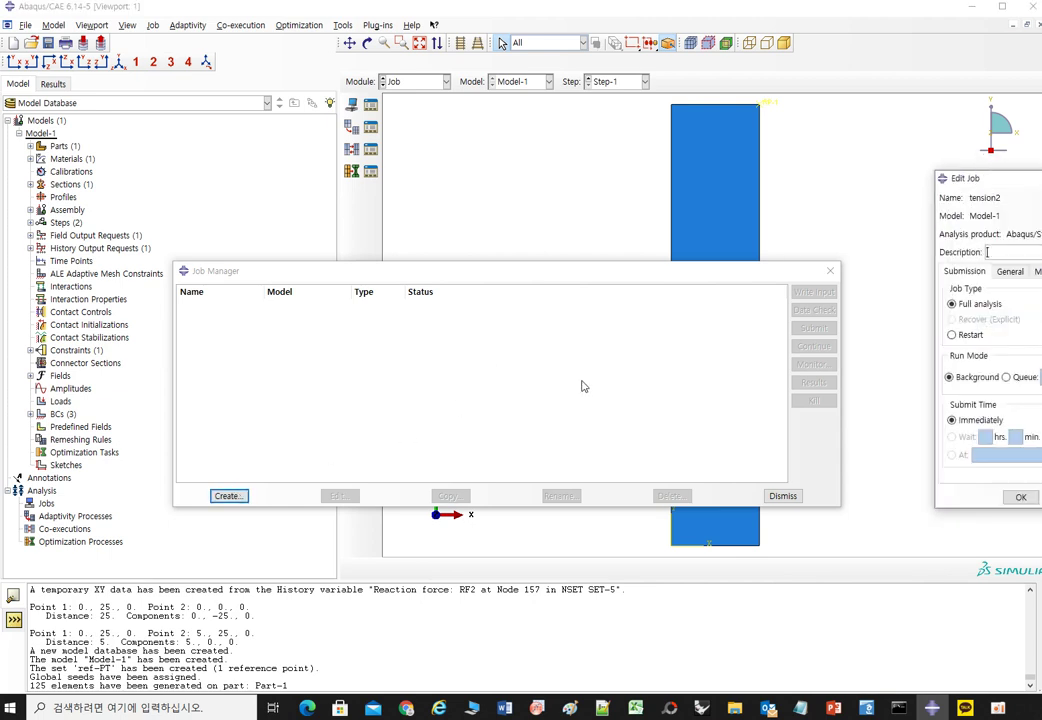
pyautogui.click(1018, 496)
pyautogui.click(814, 329)
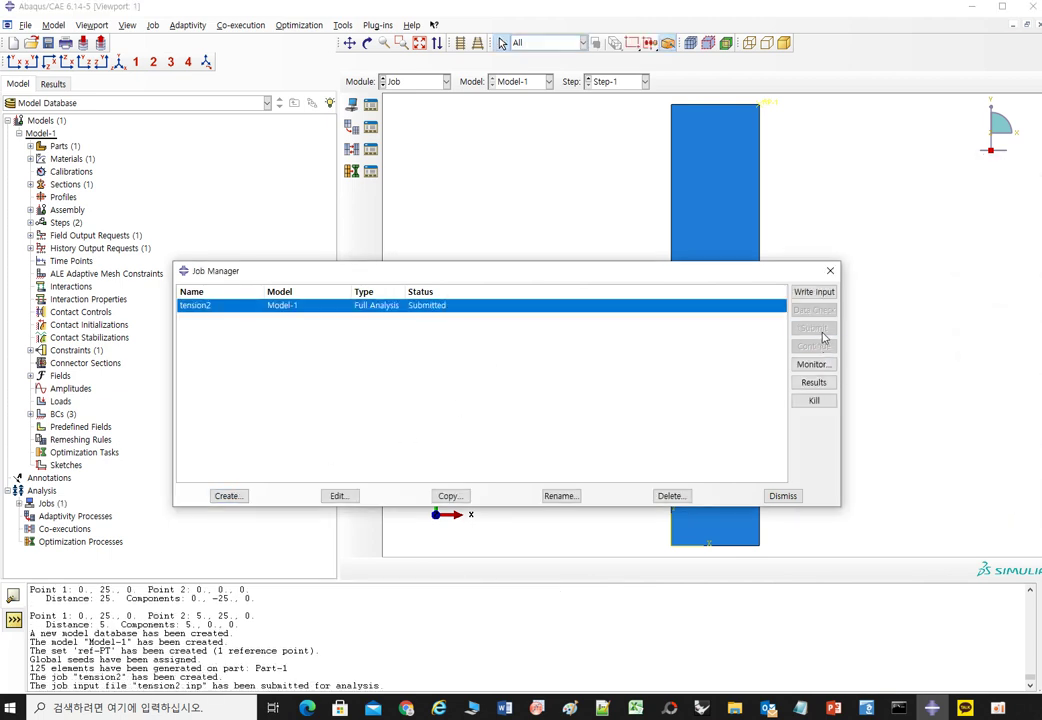
# Review the reference point across the Part, Assembly and Interaction modules and examine the constrained degrees of freedom of coupling Constraint-1.
pyautogui.click(405, 81)
pyautogui.click(412, 147)
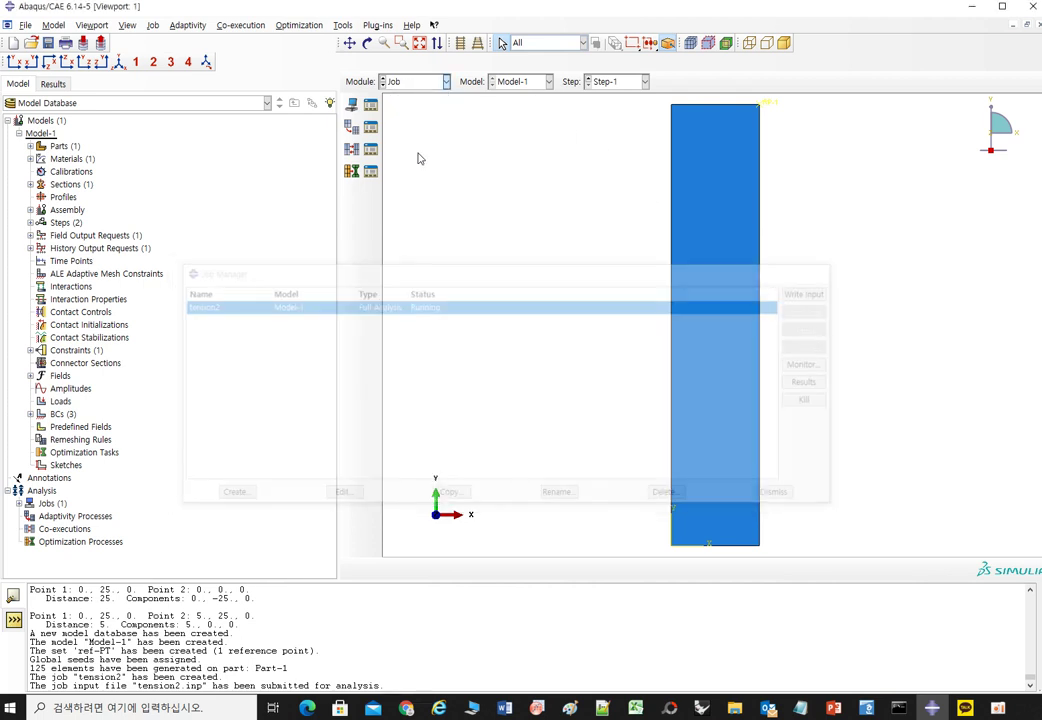
pyautogui.click(405, 81)
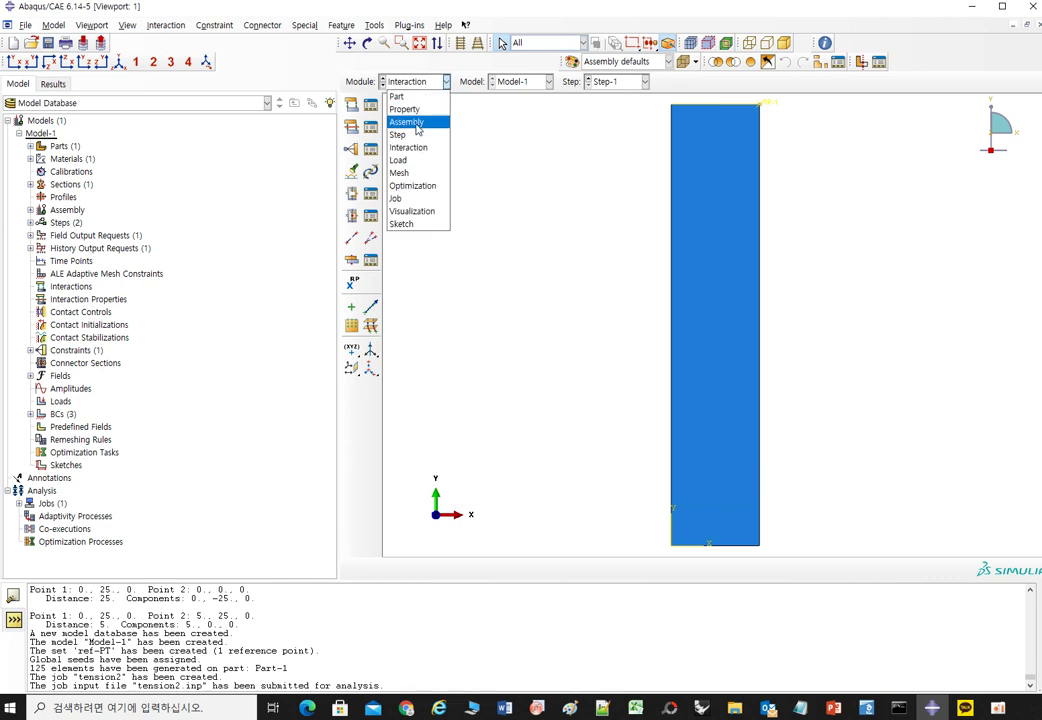
pyautogui.click(410, 97)
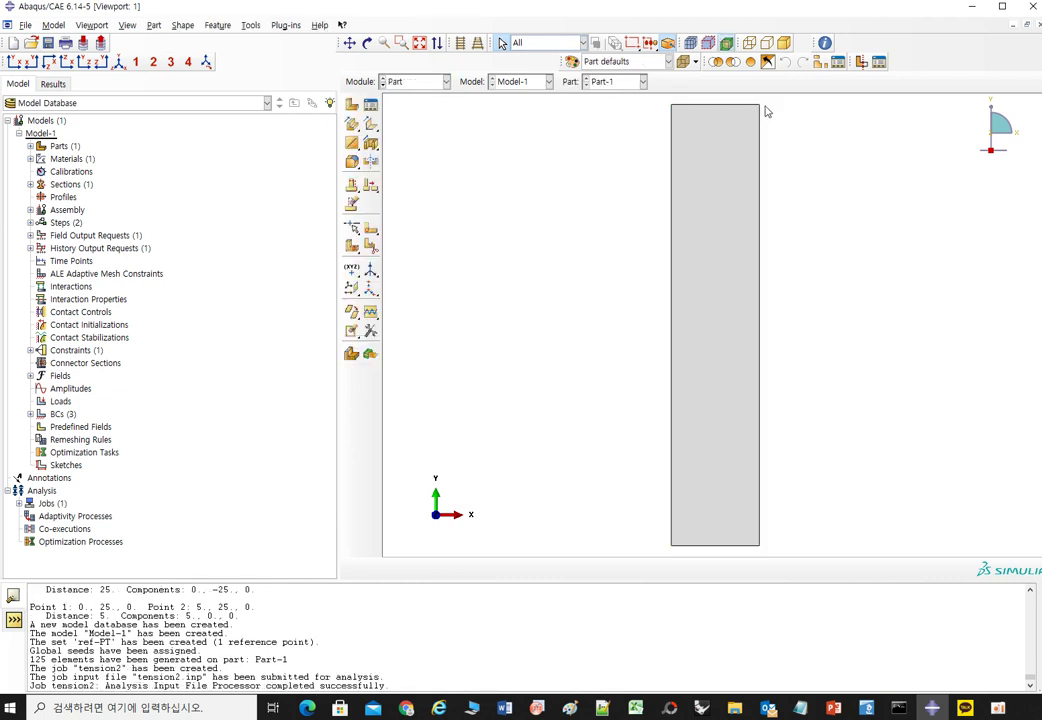
pyautogui.click(405, 81)
pyautogui.click(410, 122)
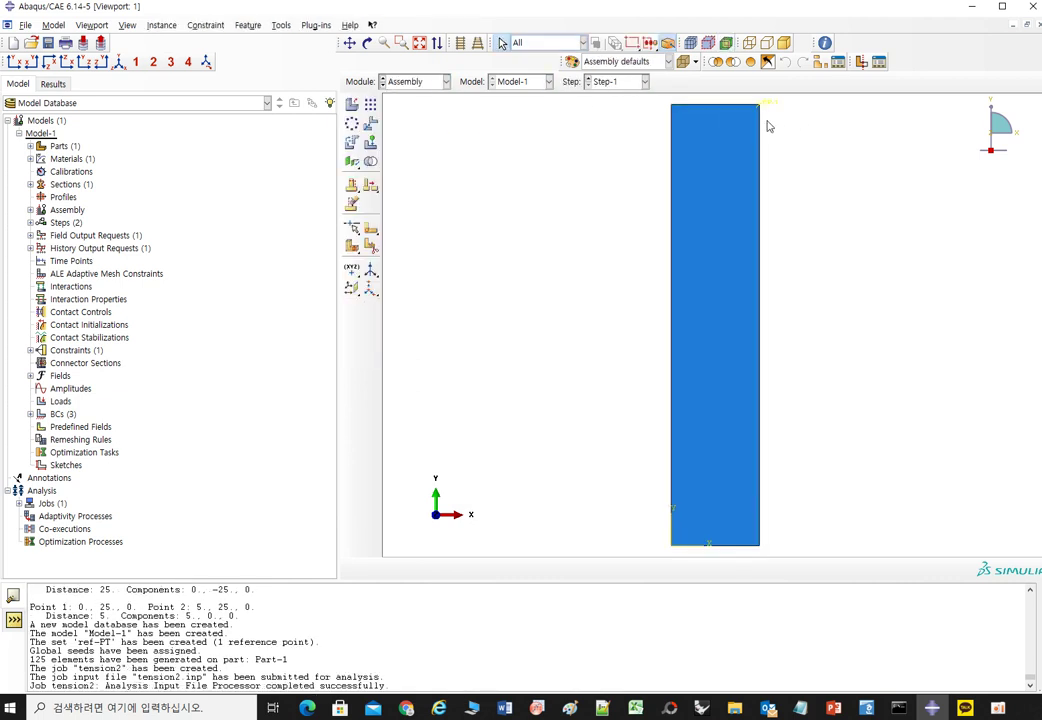
pyautogui.click(443, 82)
pyautogui.click(400, 147)
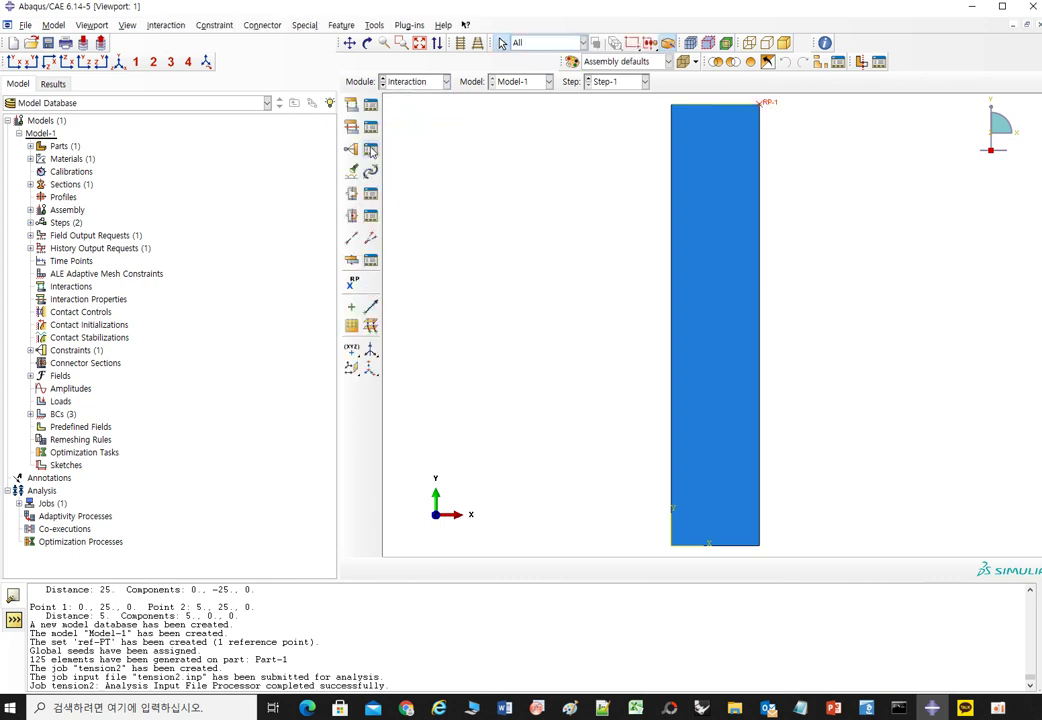
pyautogui.doubleClick(726, 421)
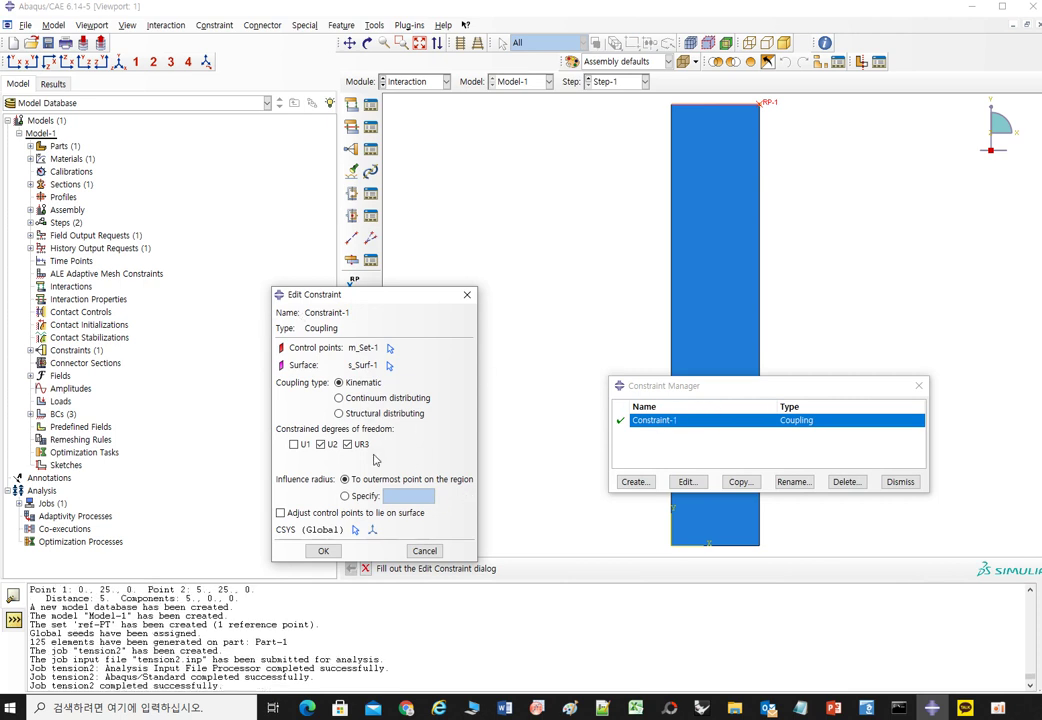
pyautogui.click(466, 294)
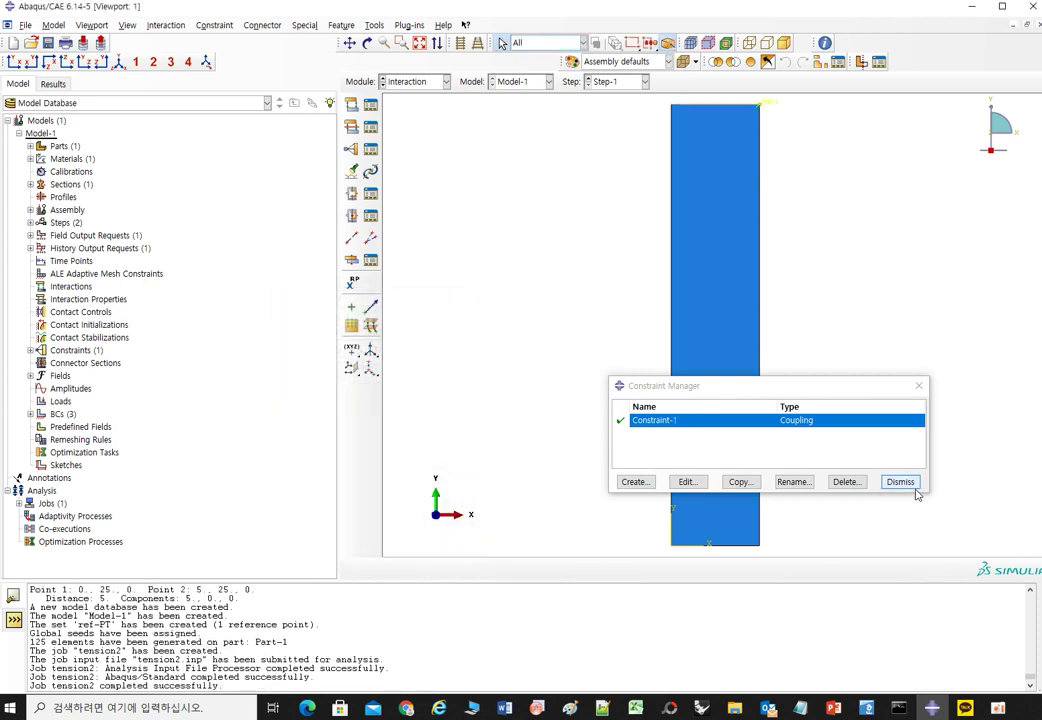
pyautogui.click(900, 482)
# Open the results of job tension2 and display the PEEQ contour on the deformed shape.
pyautogui.click(413, 83)
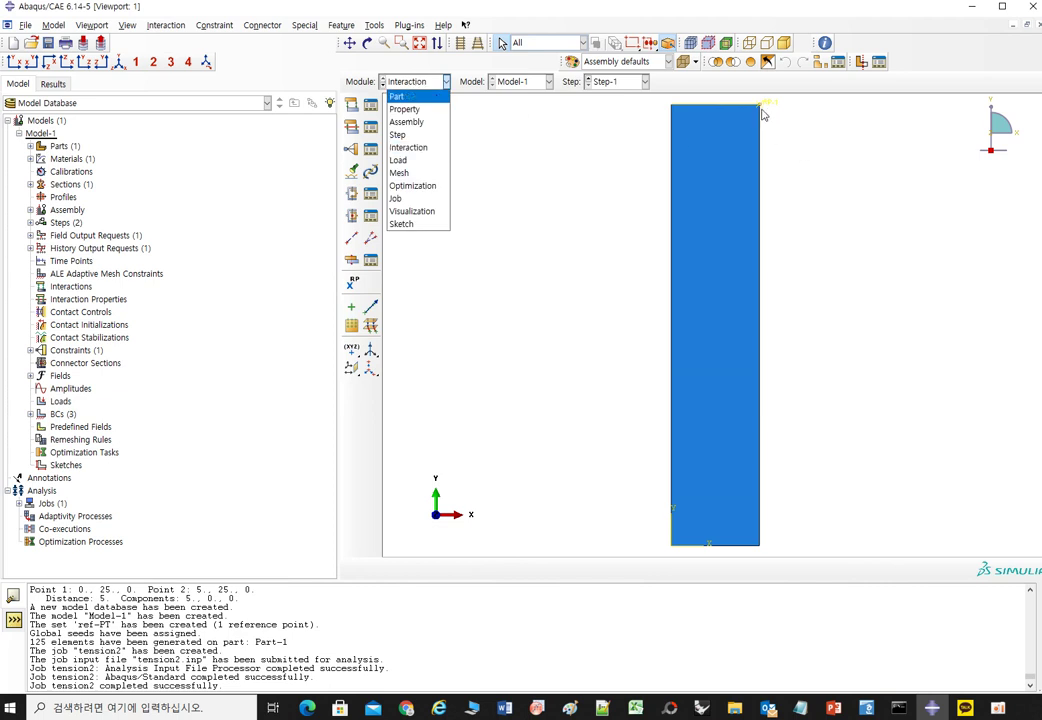
pyautogui.click(420, 198)
pyautogui.click(826, 382)
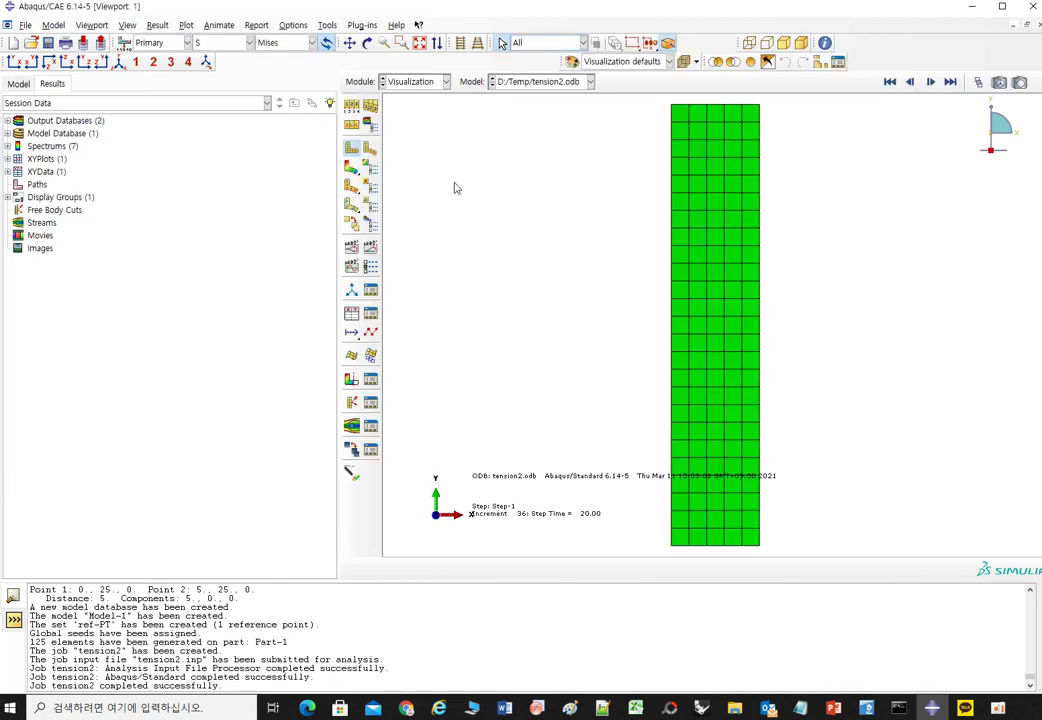
pyautogui.scroll(-1, 545, 404)
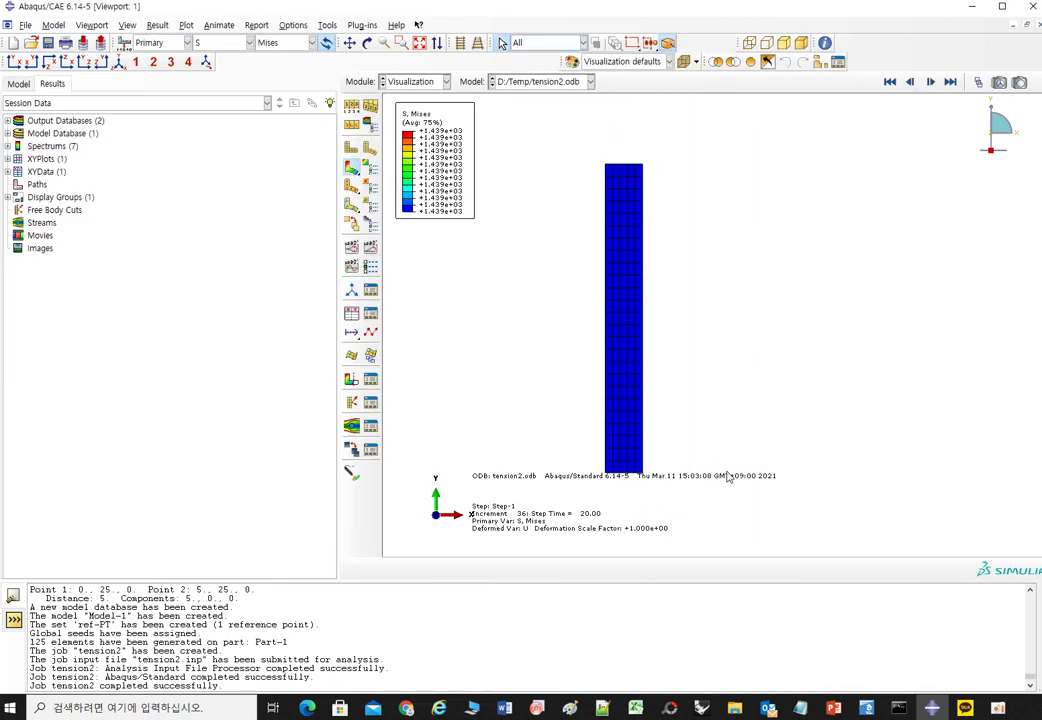
pyautogui.scroll(1, 675, 500)
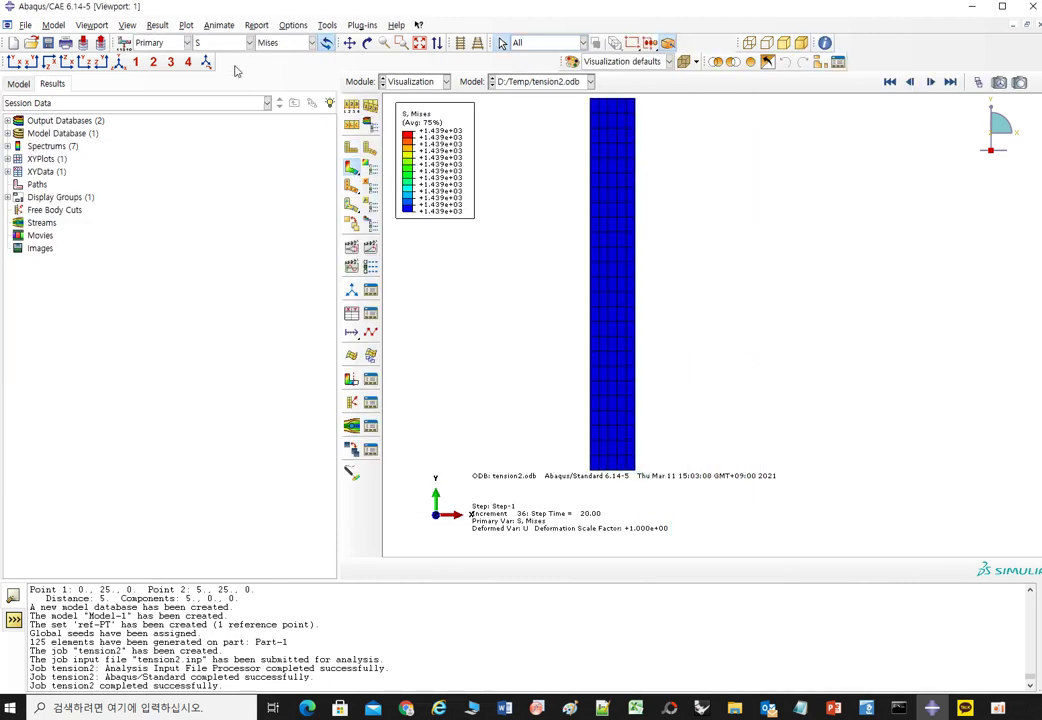
pyautogui.click(198, 42)
pyautogui.click(192, 101)
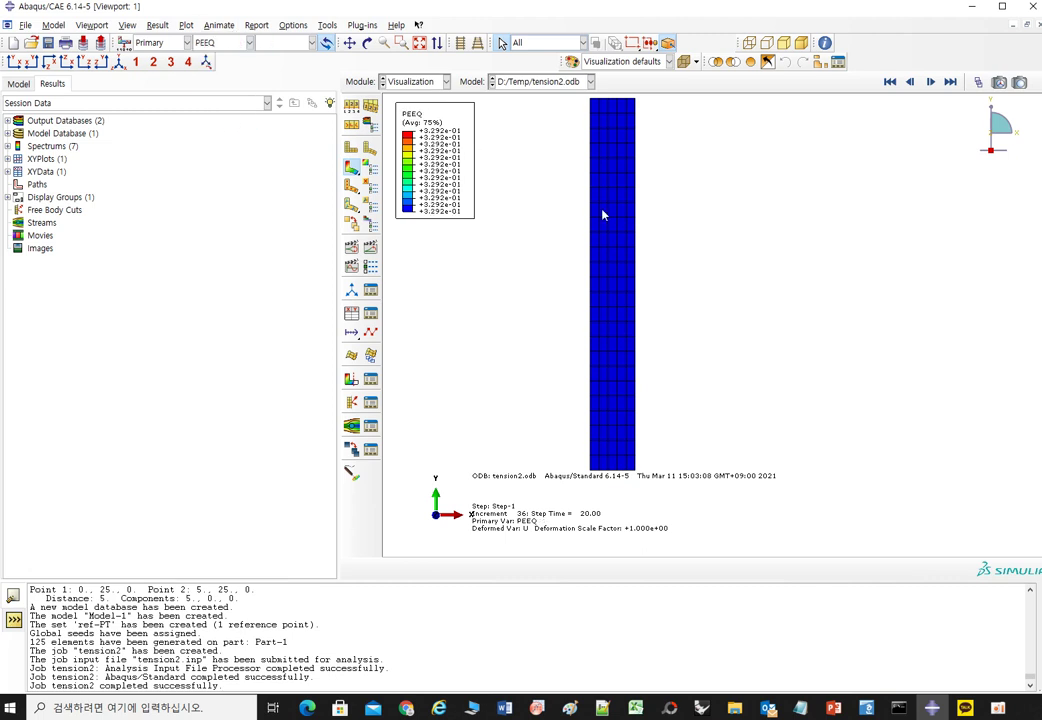
# Plot the history output of reaction force RF2 for the set REF-PT, then return to the deformed contour plot.
pyautogui.click(186, 25)
pyautogui.moveTo(158, 25)
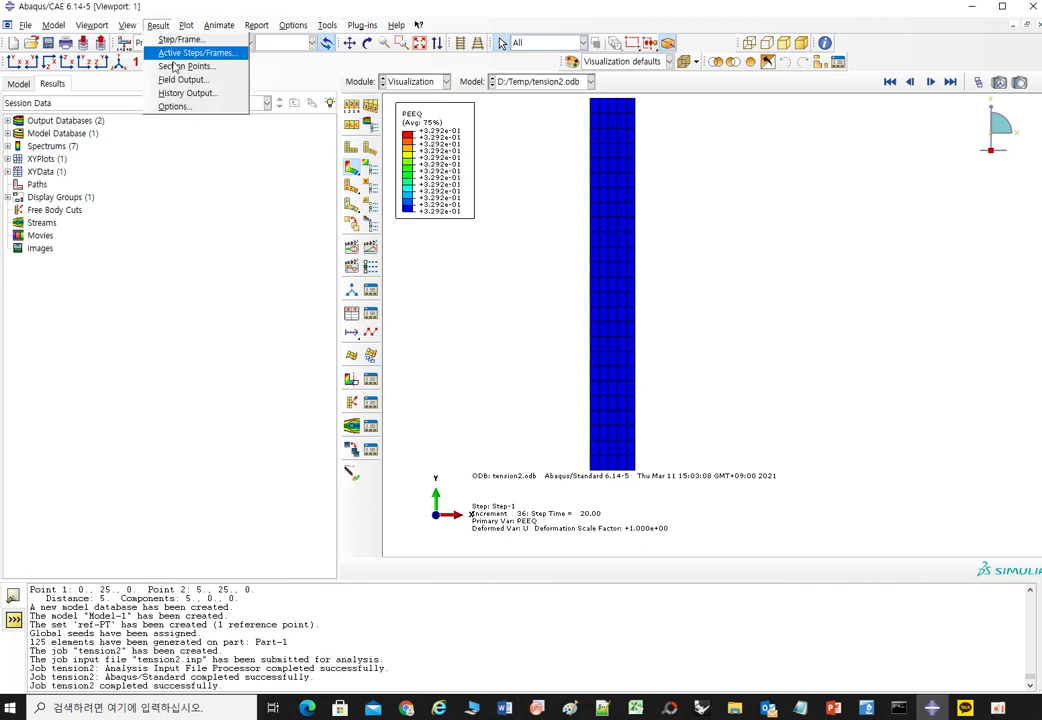
pyautogui.click(186, 92)
pyautogui.click(735, 301)
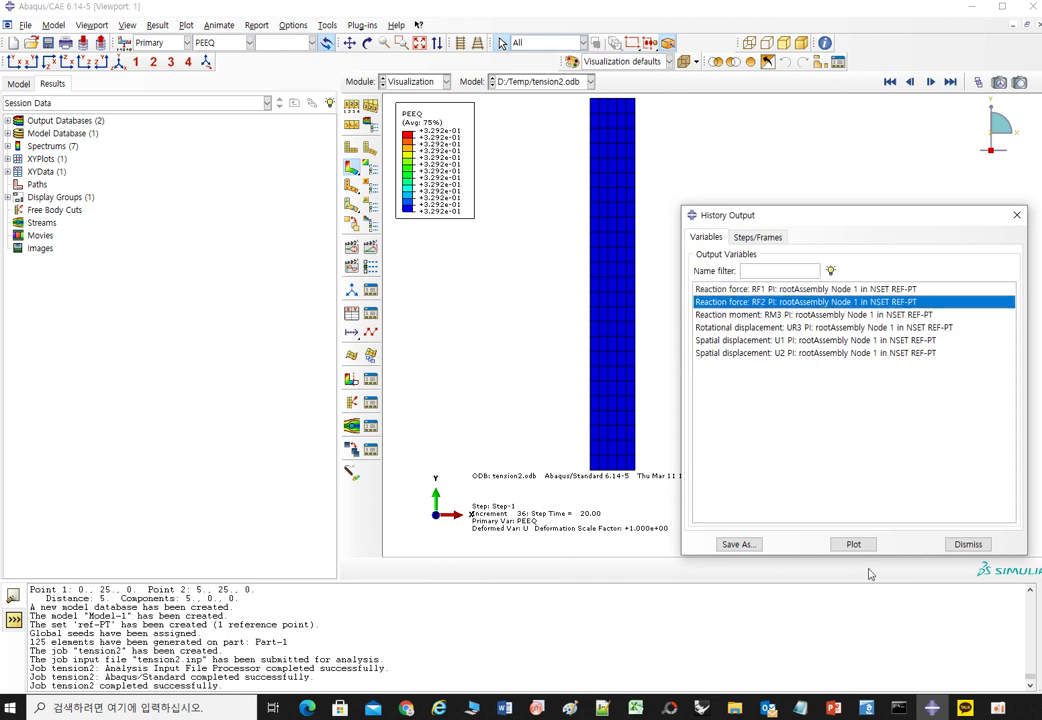
pyautogui.click(858, 547)
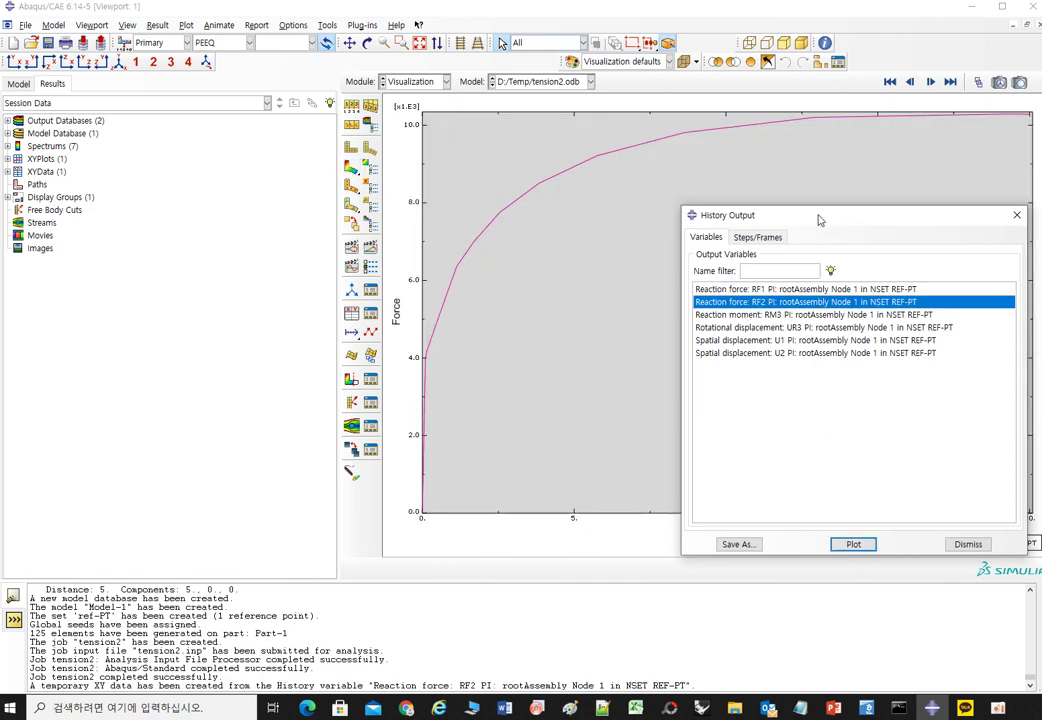
pyautogui.moveTo(819, 219); pyautogui.dragTo(685, 219)
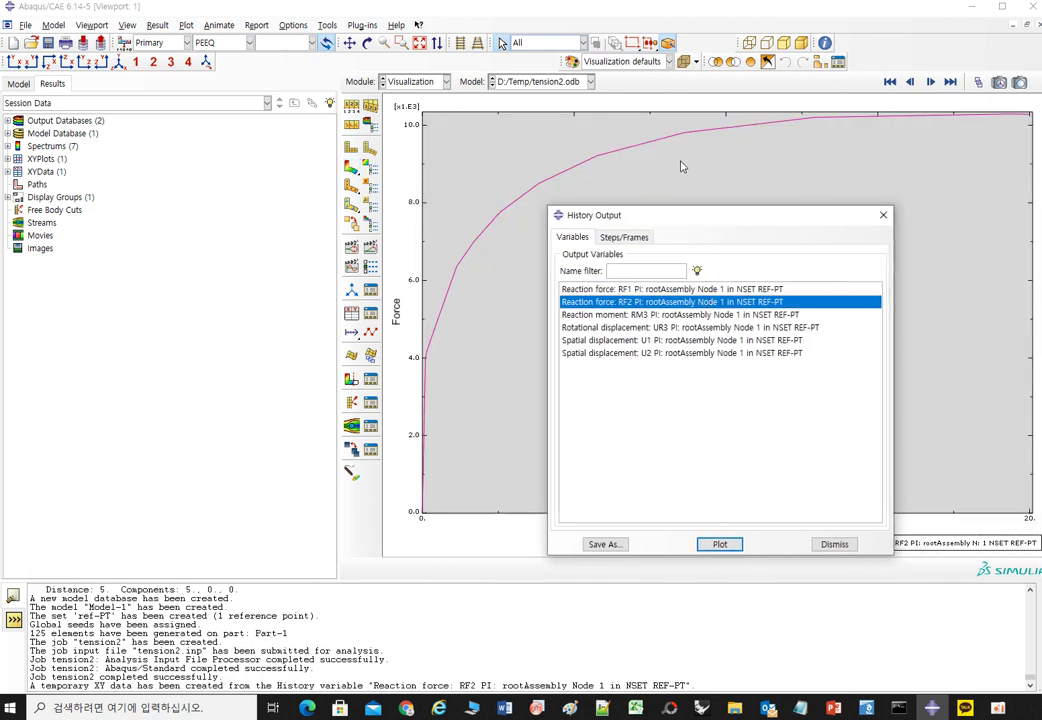
pyautogui.click(351, 167)
pyautogui.moveTo(639, 222); pyautogui.dragTo(776, 222)
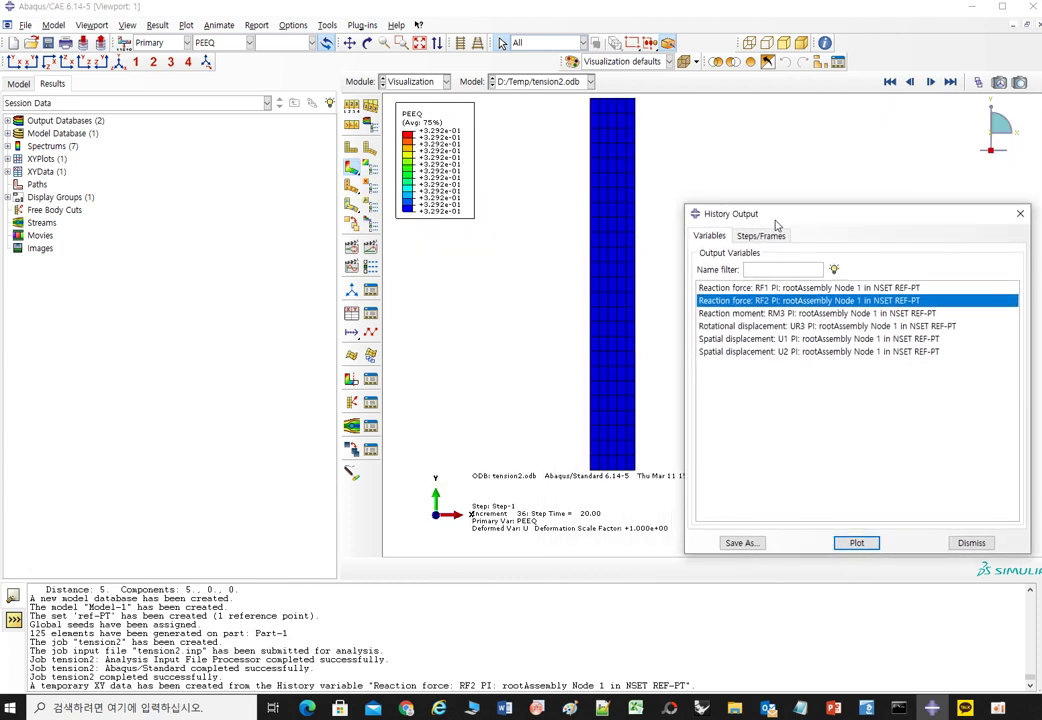
# Plot the history output of spatial displacement U2 for the set REF-PT.
pyautogui.click(866, 352)
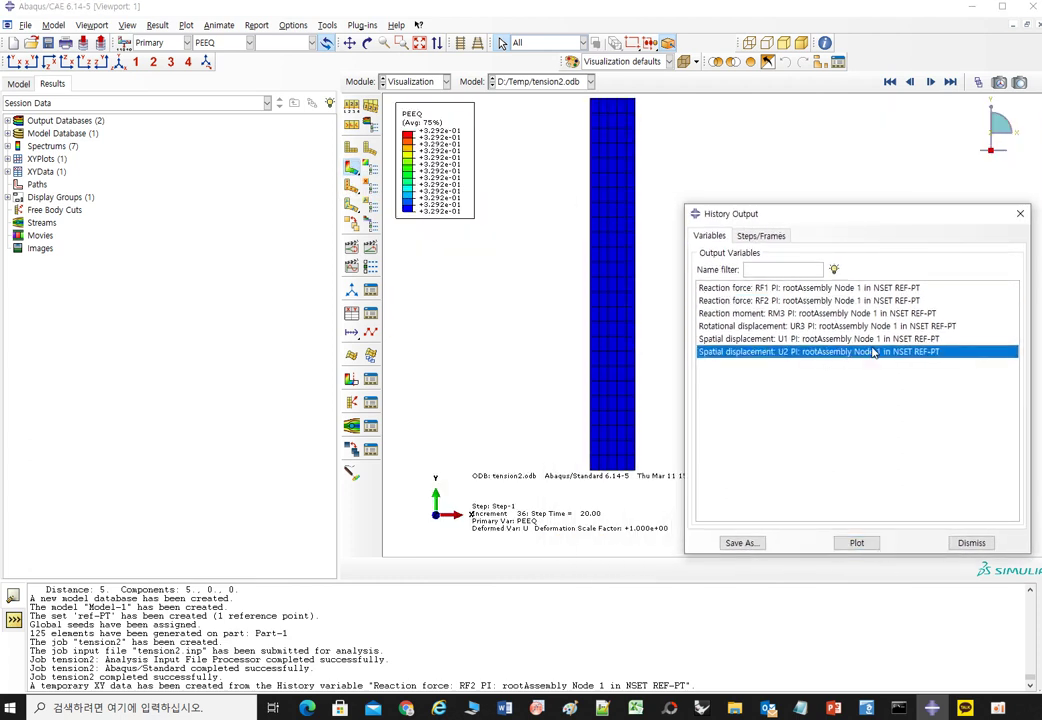
pyautogui.click(856, 542)
pyautogui.click(352, 163)
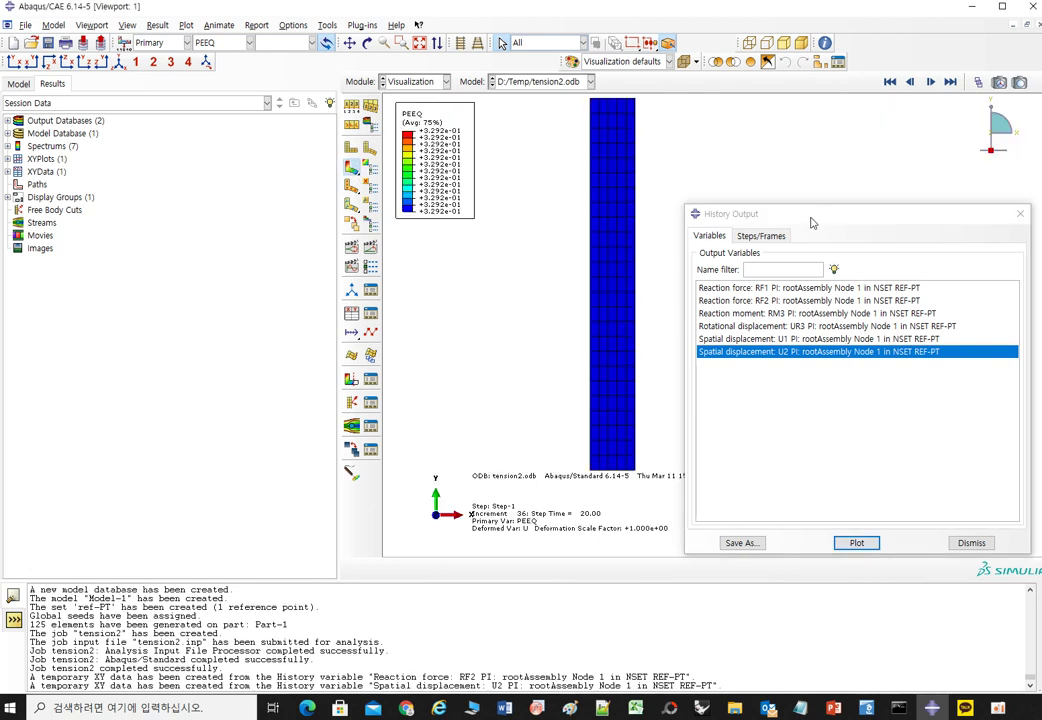
pyautogui.click(327, 25)
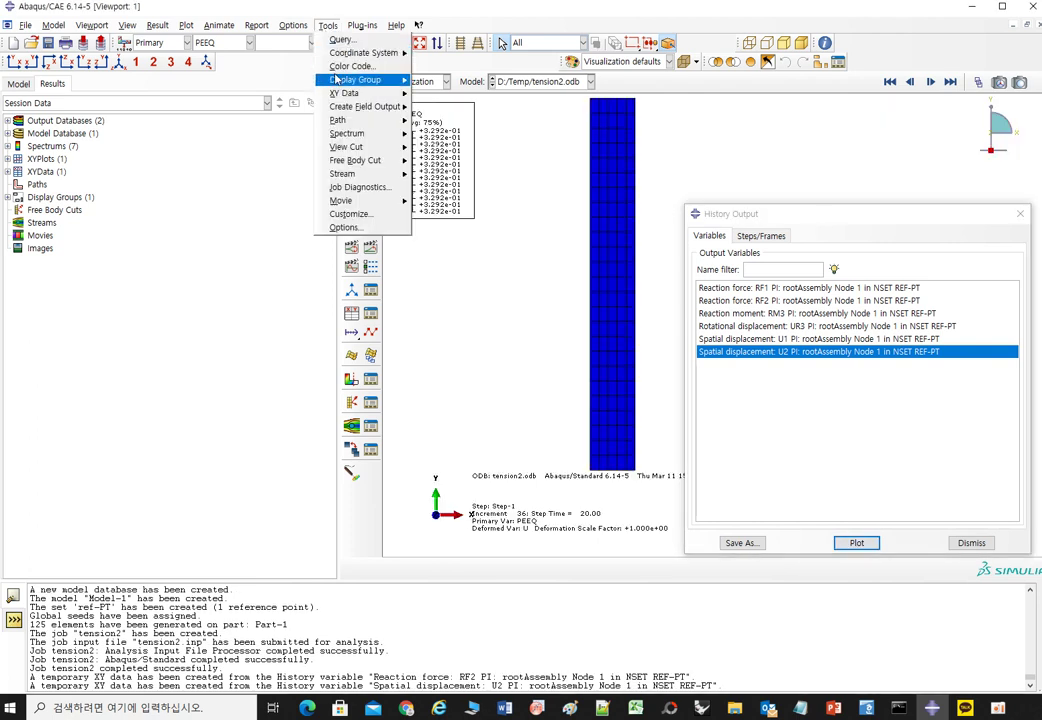
pyautogui.click(835, 240)
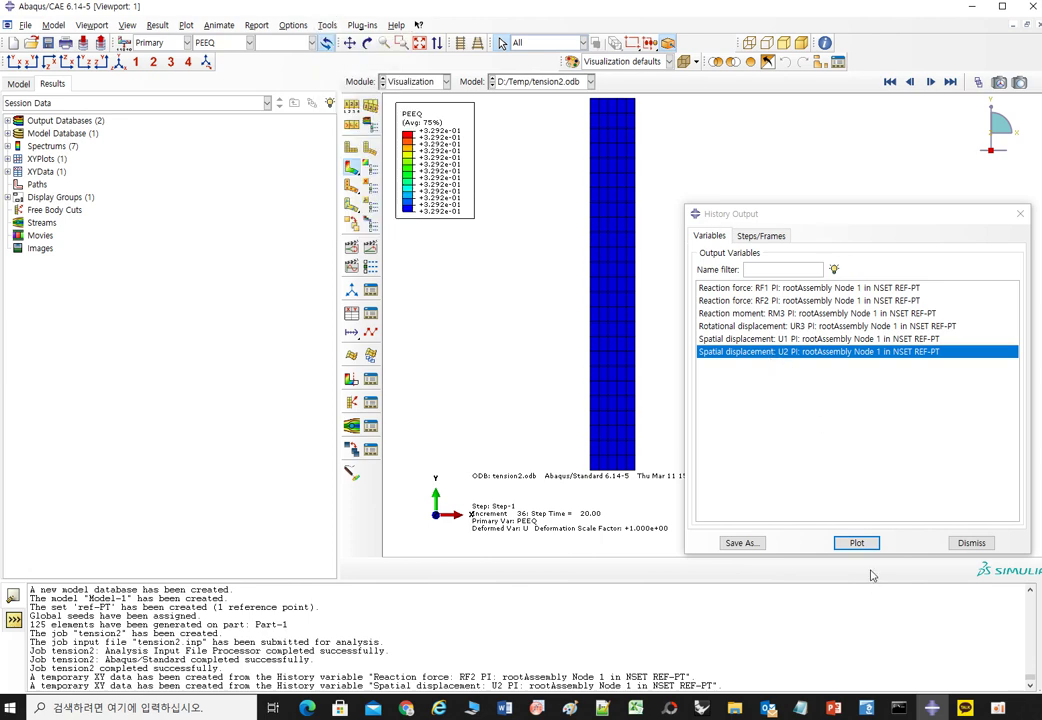
pyautogui.click(856, 543)
pyautogui.moveTo(763, 218); pyautogui.dragTo(599, 550)
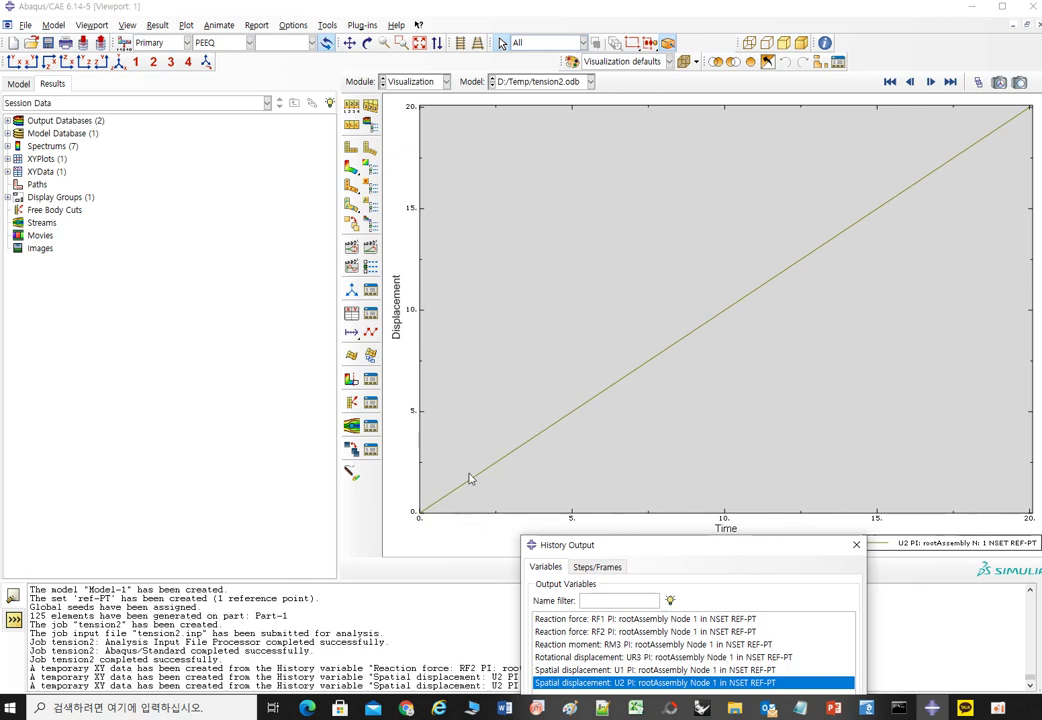
# Plot reaction force RF2 for the set REF-PT and examine its time and force values in the XY data table.
pyautogui.moveTo(651, 546); pyautogui.dragTo(752, 233)
pyautogui.click(723, 319)
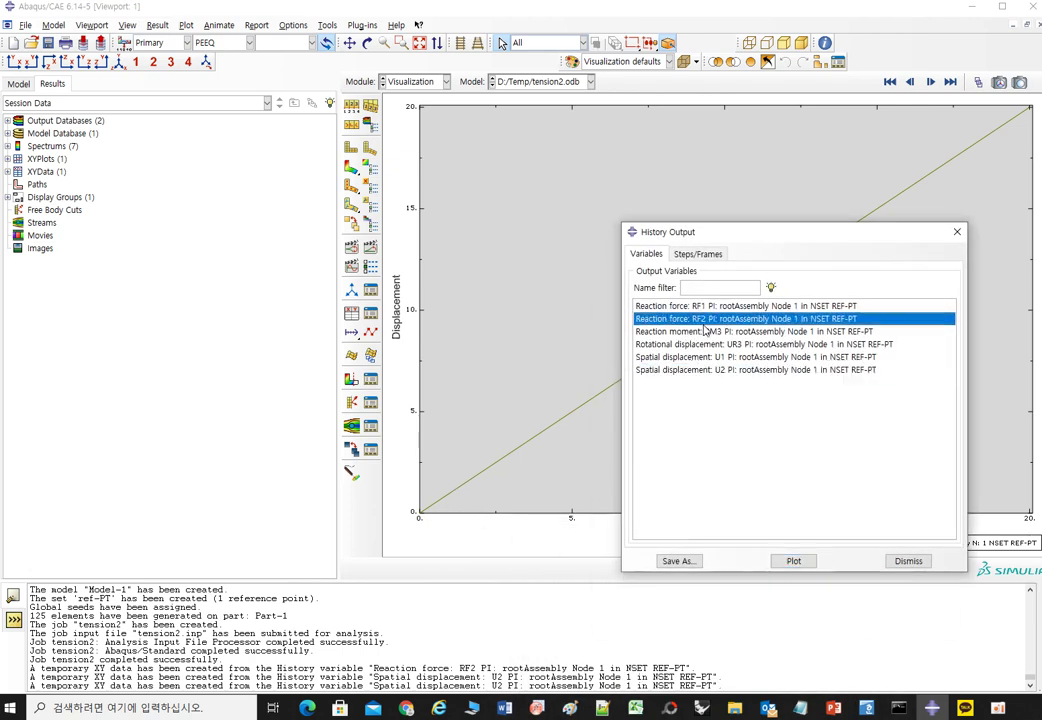
pyautogui.click(792, 561)
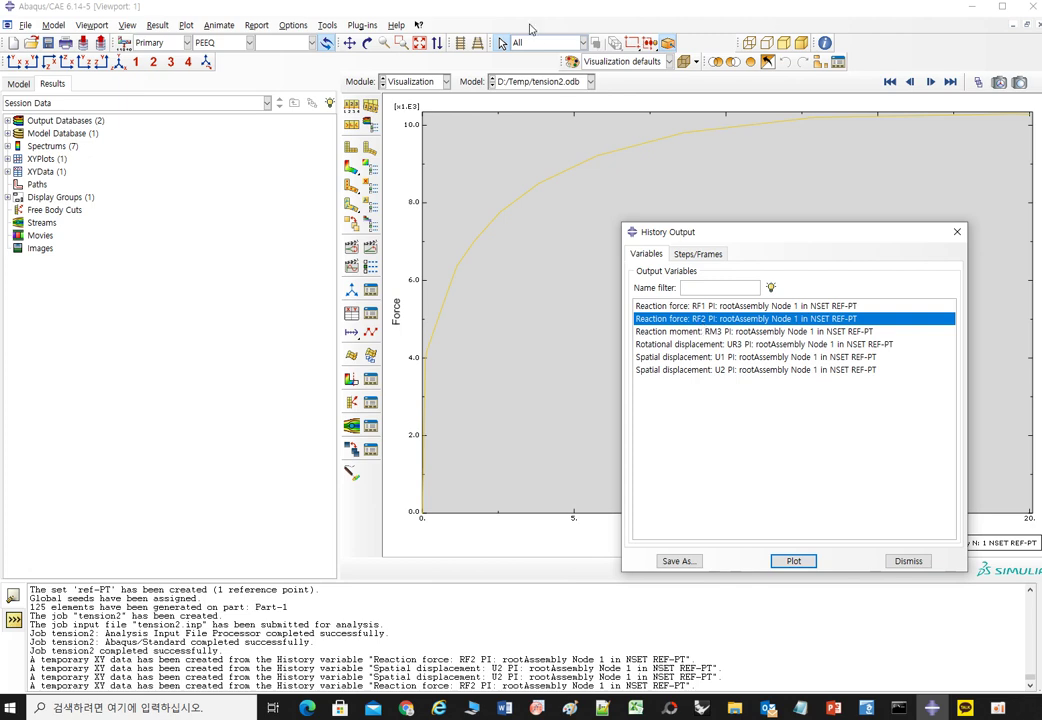
pyautogui.click(327, 25)
pyautogui.moveTo(355, 93)
pyautogui.click(445, 93)
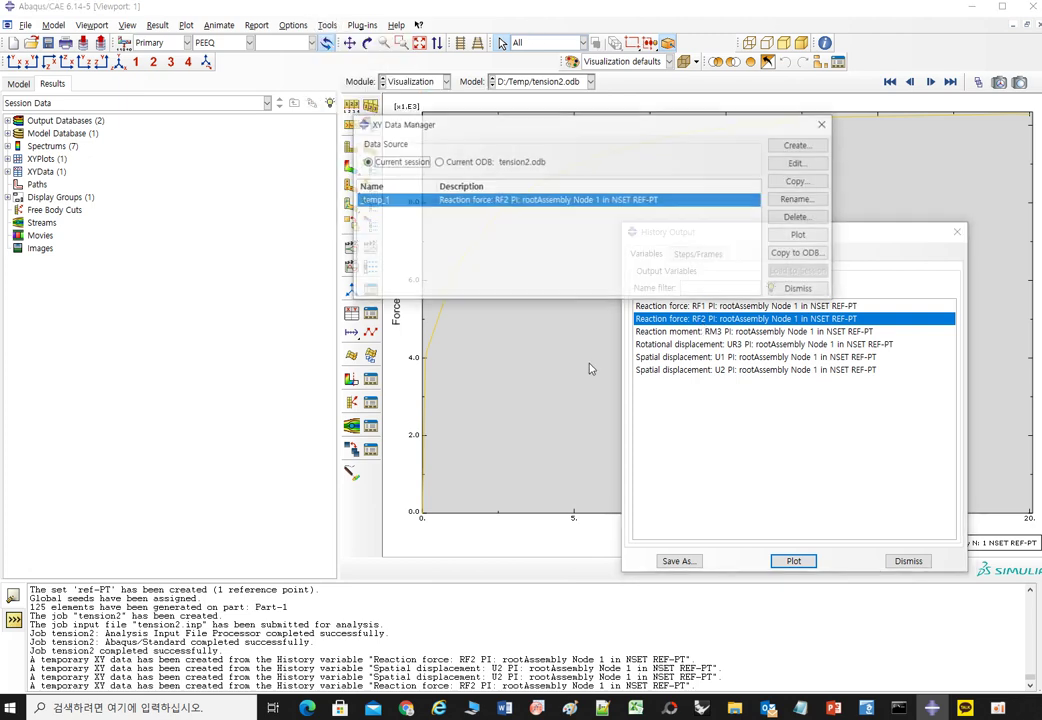
pyautogui.doubleClick(489, 204)
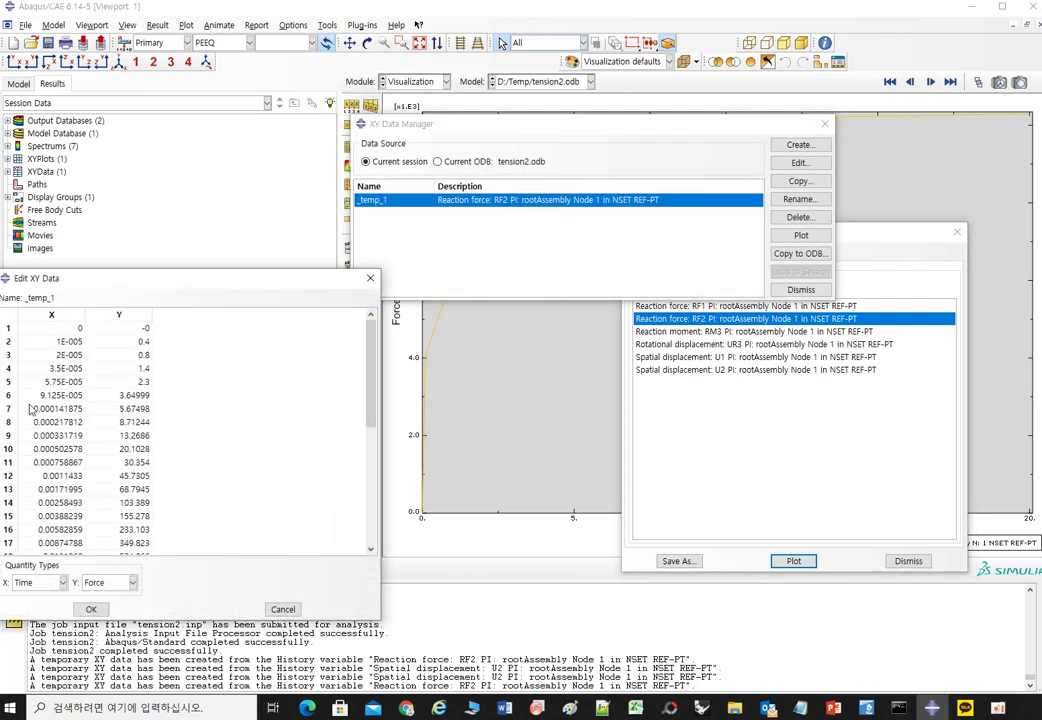
pyautogui.moveTo(614, 330); pyautogui.dragTo(614, 510)
pyautogui.scroll(7, 500, 400)
# Plot spatial displacement U2 again and examine its time and displacement values through the end of the XY data table.
pyautogui.click(735, 372)
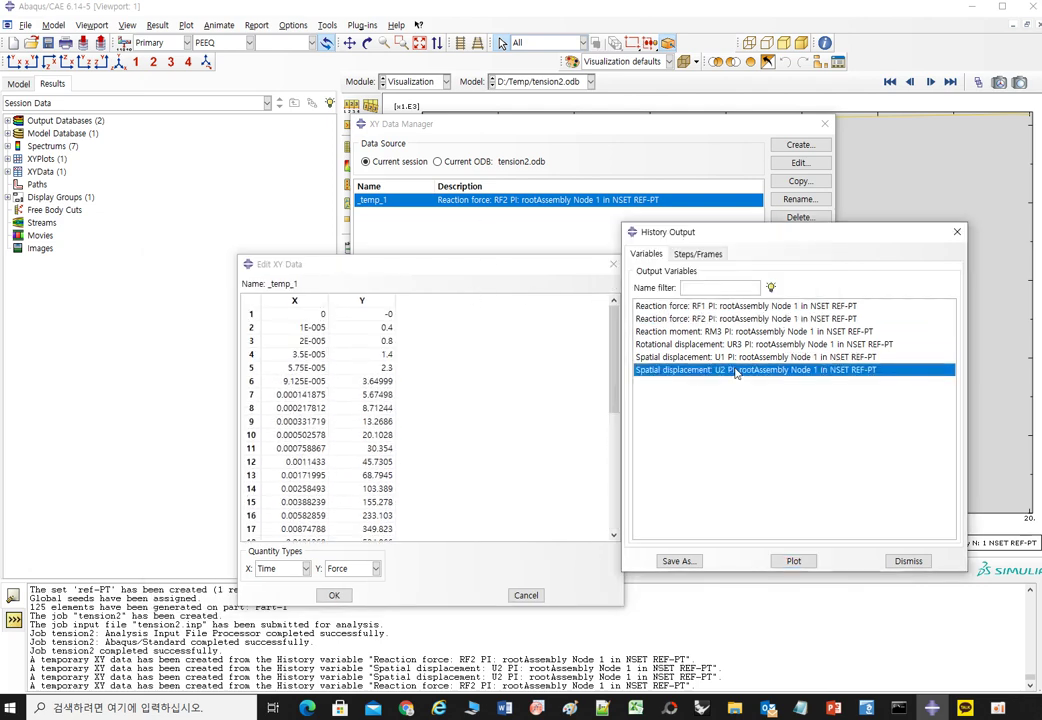
pyautogui.click(798, 564)
pyautogui.doubleClick(537, 202)
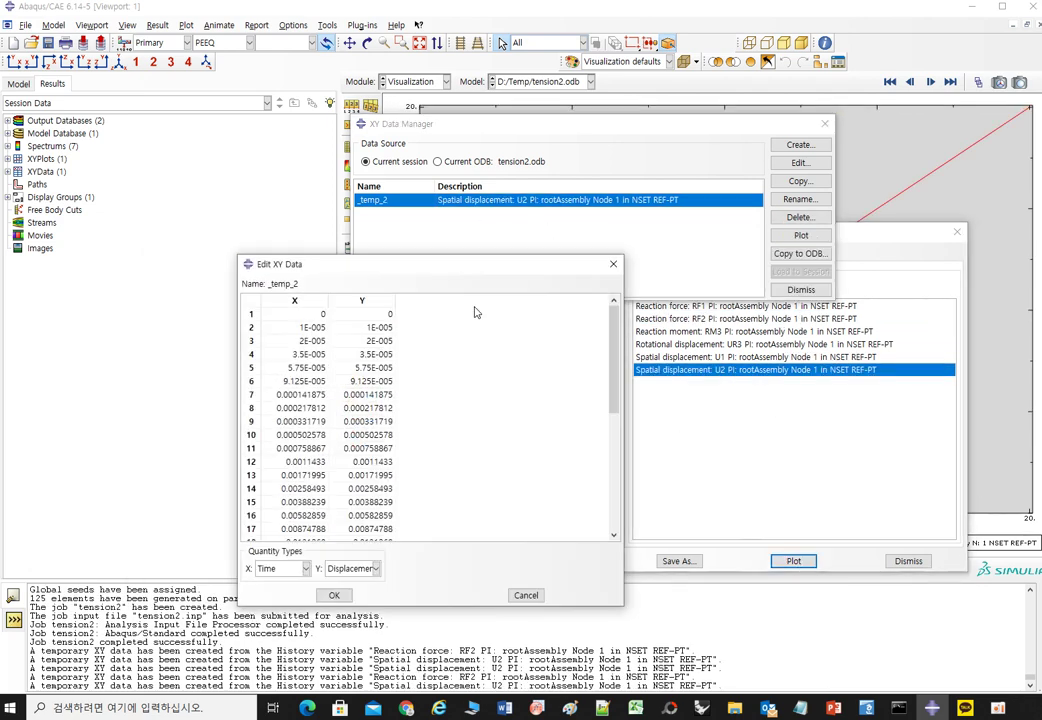
pyautogui.scroll(-7, 621, 396)
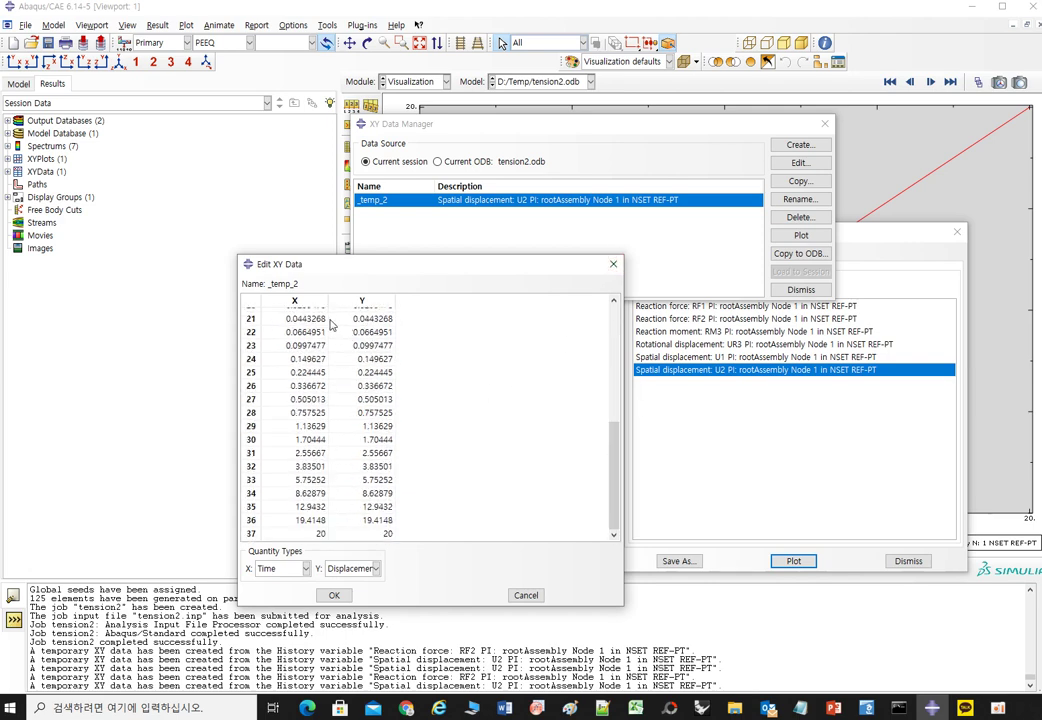
pyautogui.click(615, 264)
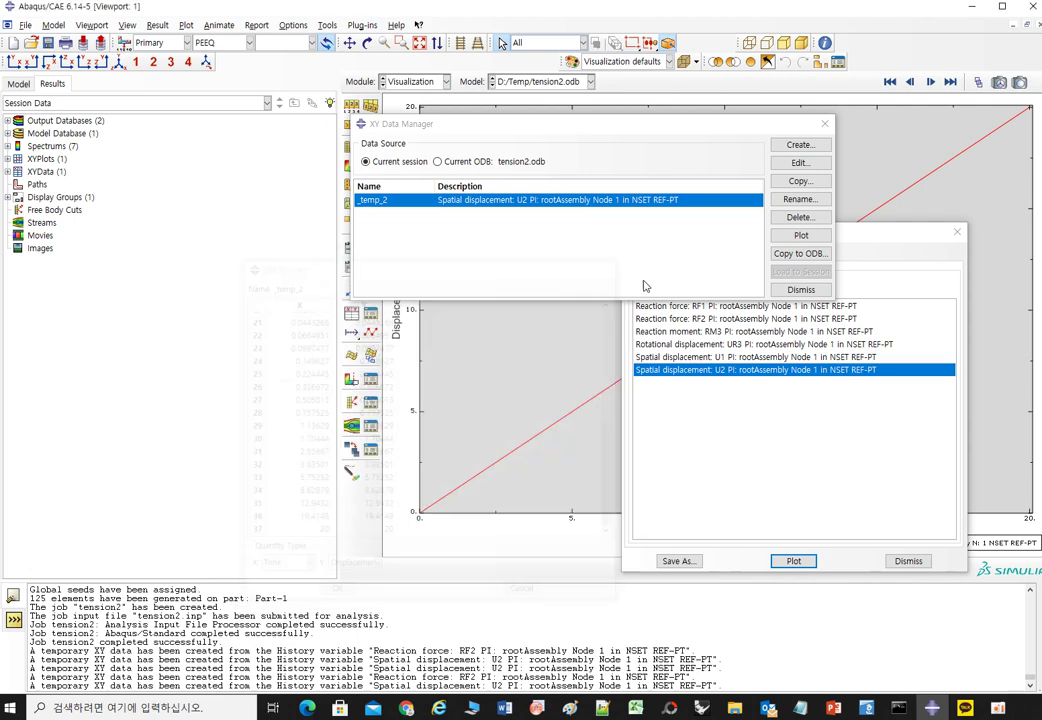
# Replot RF2 and copy its XY data into the time and reaction force columns of the Excel sheet, starting at G4.
pyautogui.click(815, 320)
pyautogui.click(793, 560)
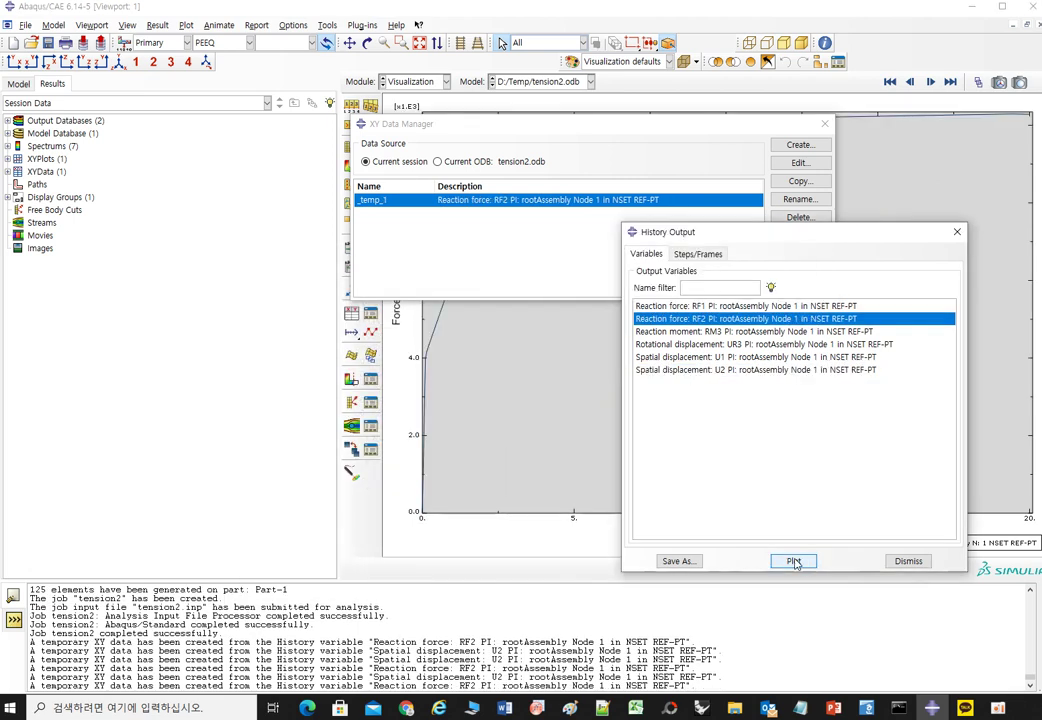
pyautogui.doubleClick(508, 201)
pyautogui.moveTo(314, 300); pyautogui.dragTo(356, 302)
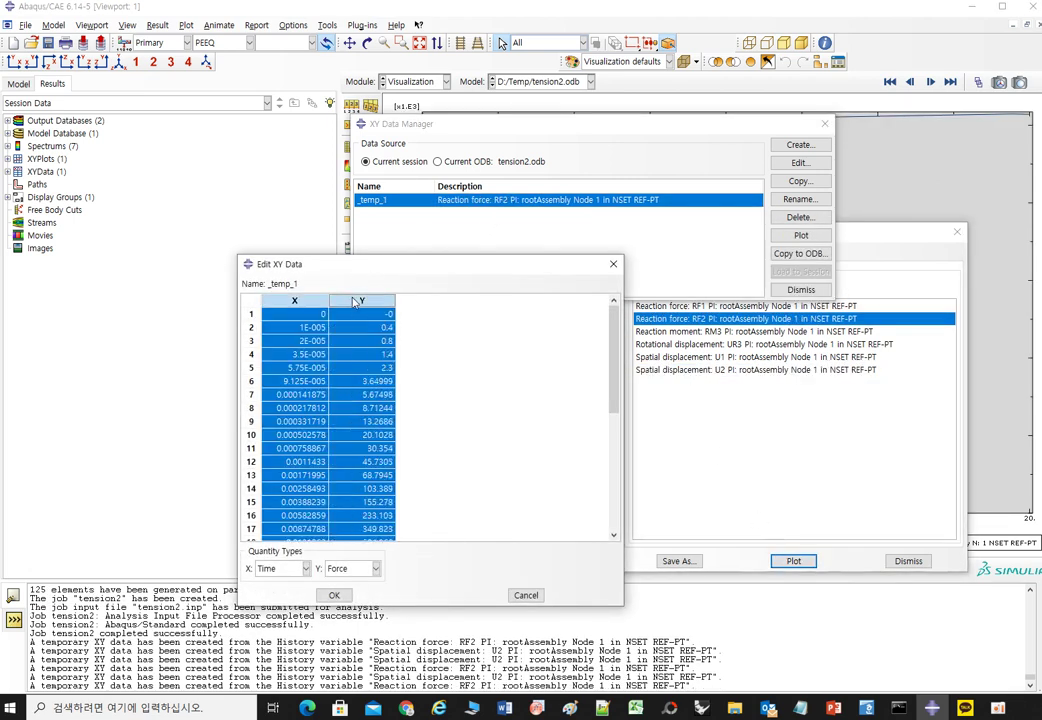
pyautogui.hotkey('alt', 'Tab')
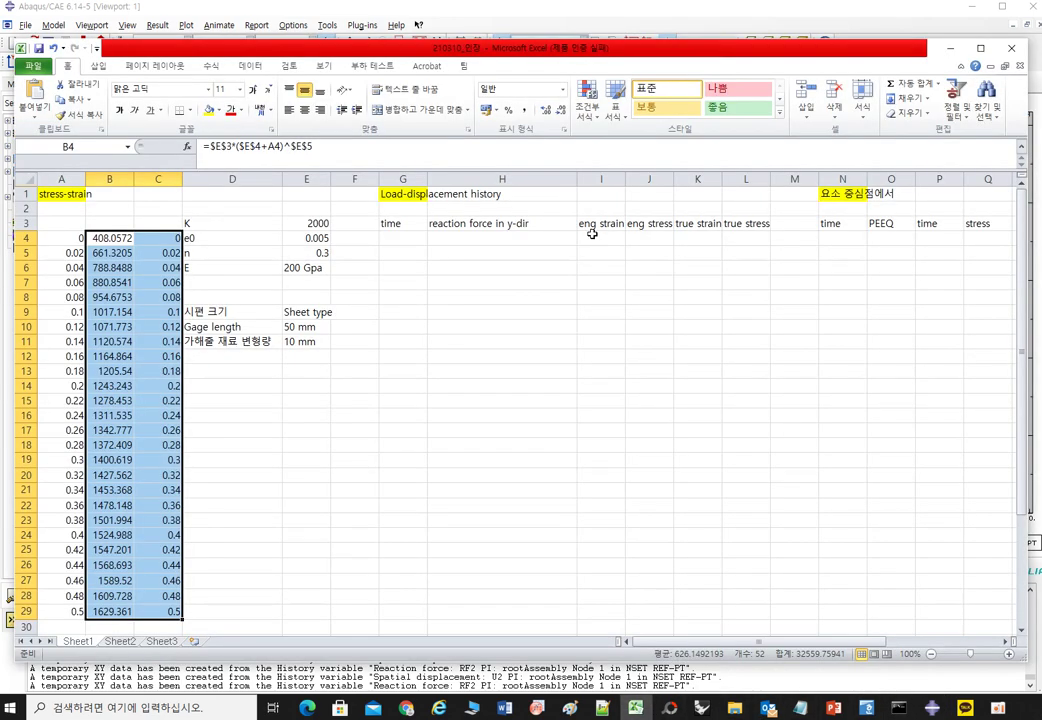
pyautogui.click(450, 281)
pyautogui.click(403, 237)
pyautogui.hotkey('ctrl', 'v')
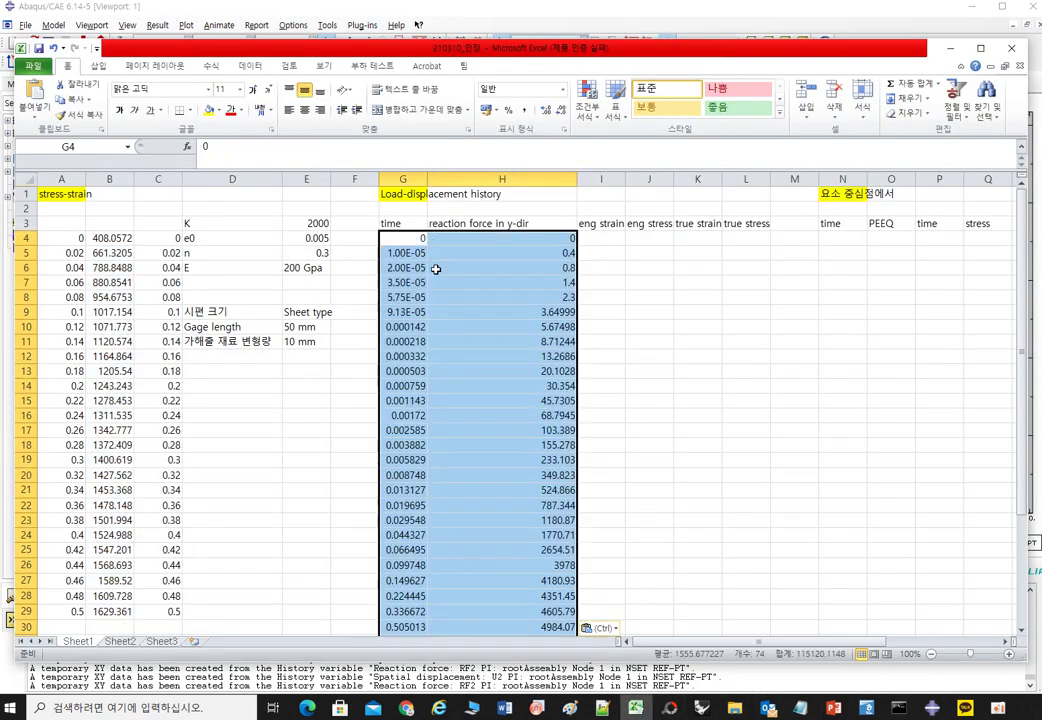
# Enter the engineering strain formula =G4/50 in cell I4.
pyautogui.click(616, 240)
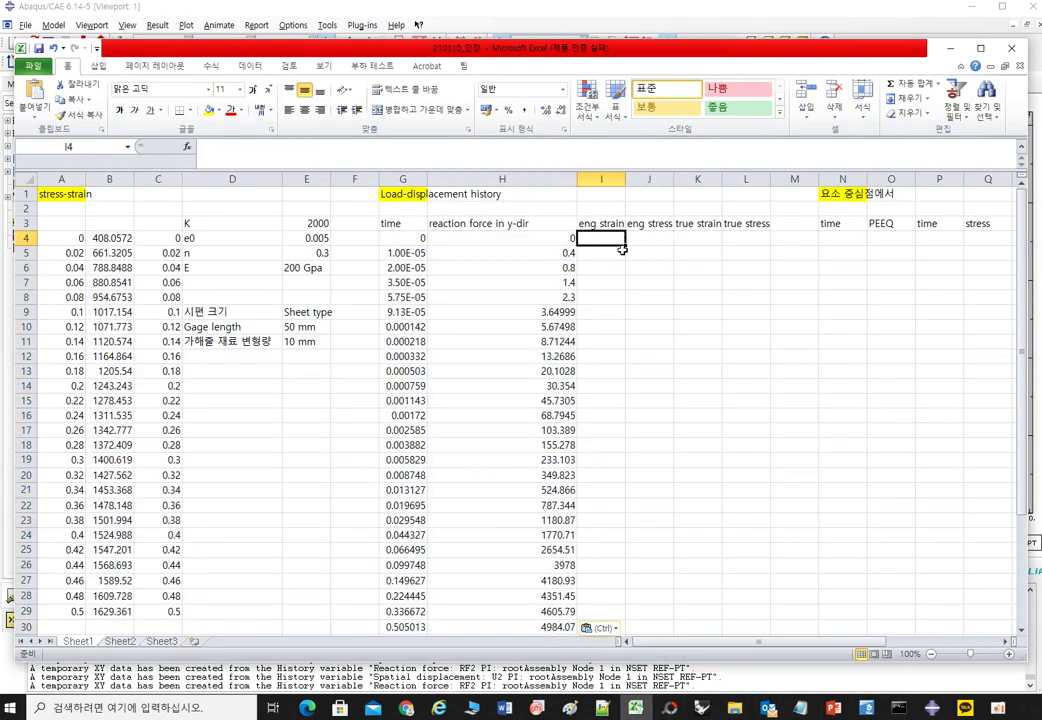
pyautogui.write('=')
pyautogui.click(409, 242)
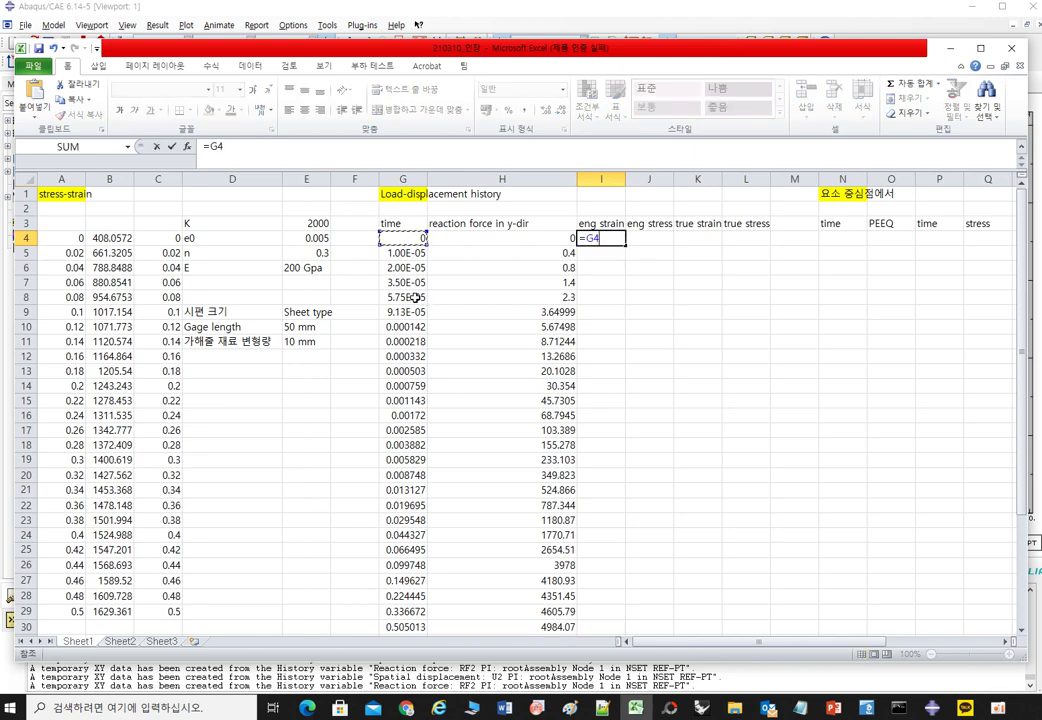
pyautogui.write('/50')
pyautogui.press('Tab')
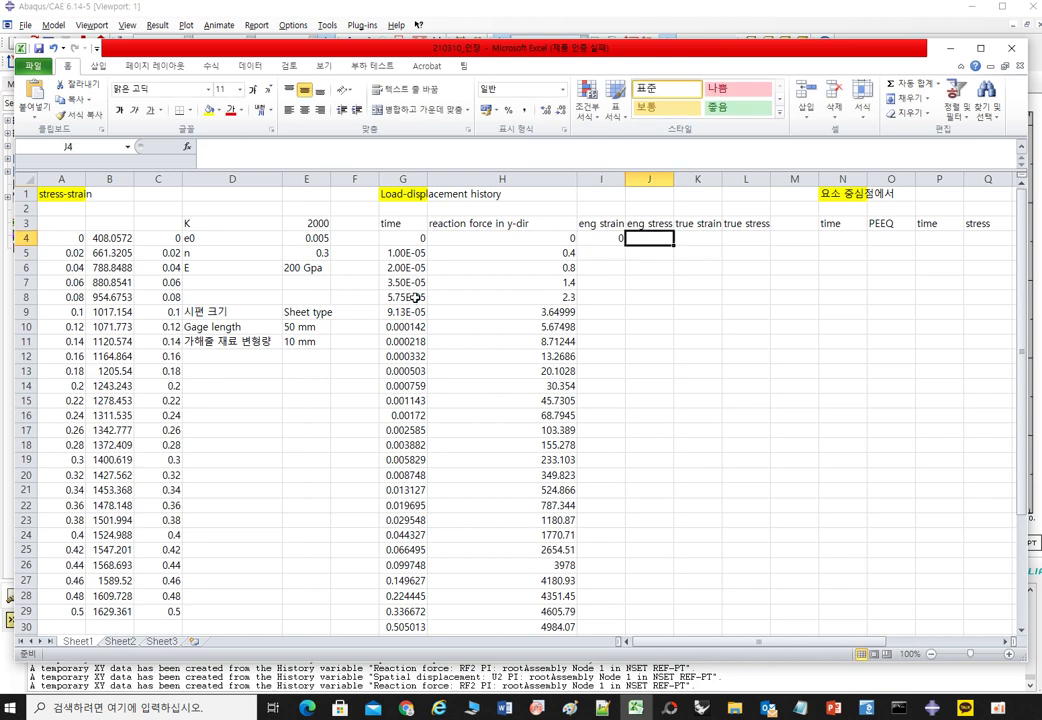
# Enter the engineering stress formula =H4/10 in J4 and fill the formulas of I4 and J4 down to row 40.
pyautogui.write('=')
pyautogui.click(486, 238)
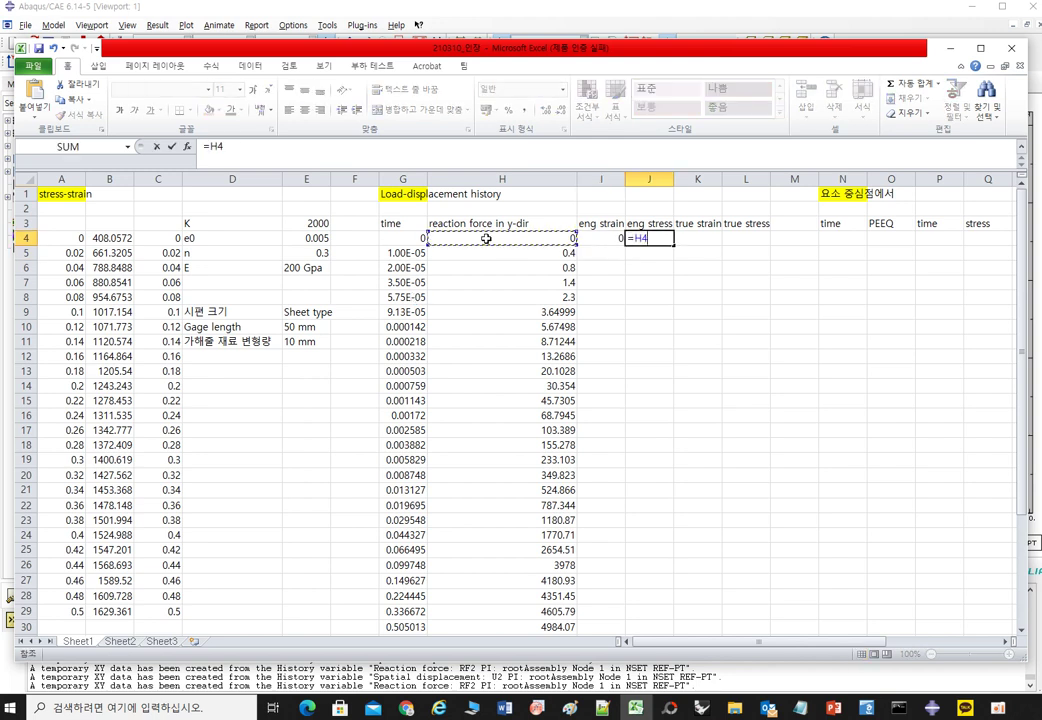
pyautogui.write('/10')
pyautogui.press('Return')
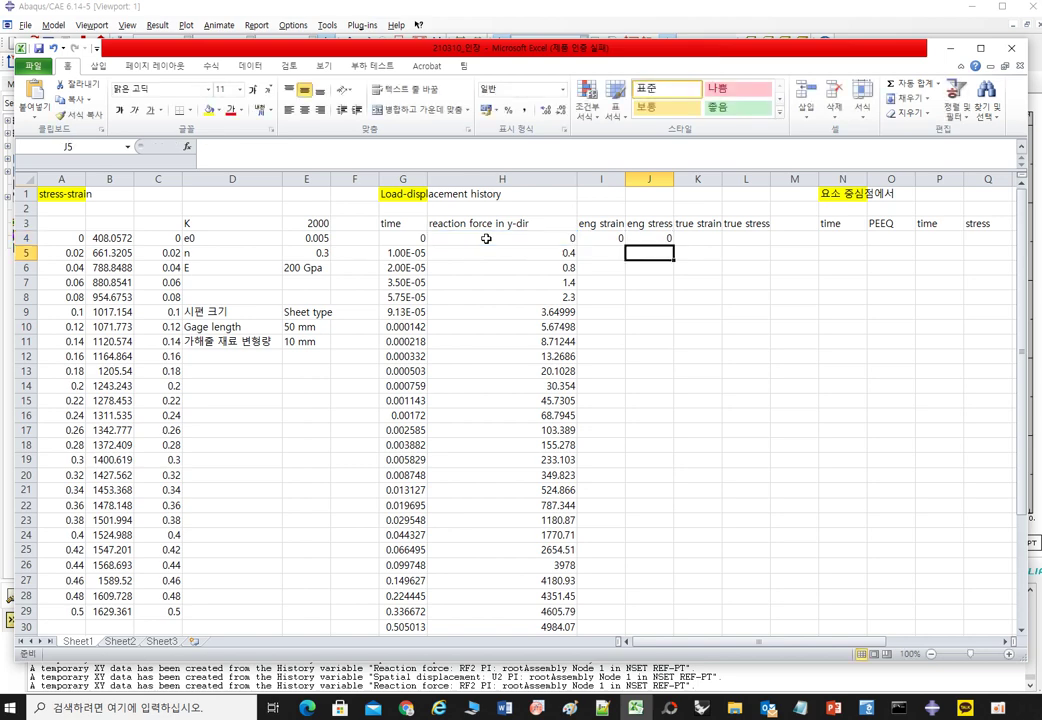
pyautogui.moveTo(601, 239); pyautogui.dragTo(672, 613)
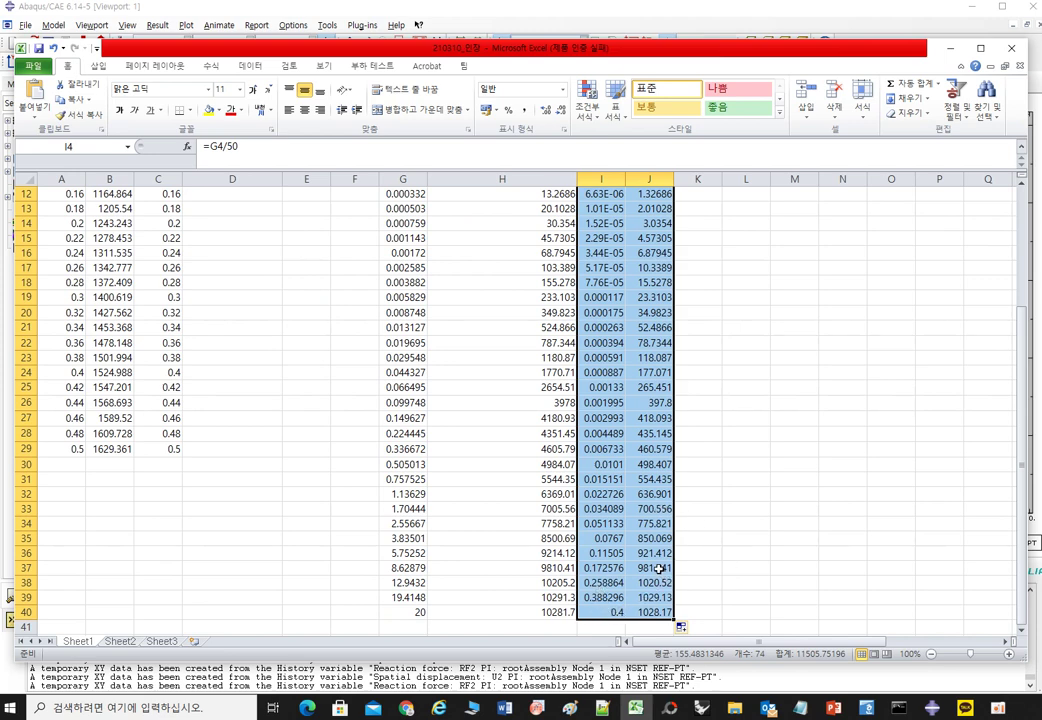
# Enter the true strain formula =LN(1+I4) in K4 and fill it down to row 40.
pyautogui.scroll(4, 659, 470)
pyautogui.click(697, 238)
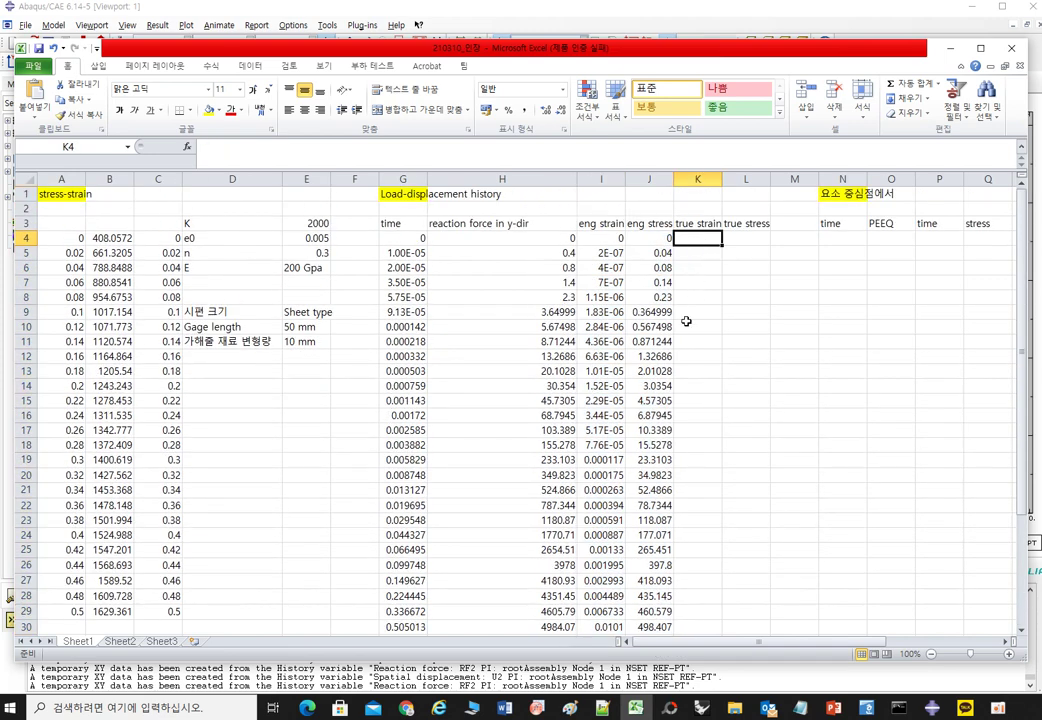
pyautogui.write('=')
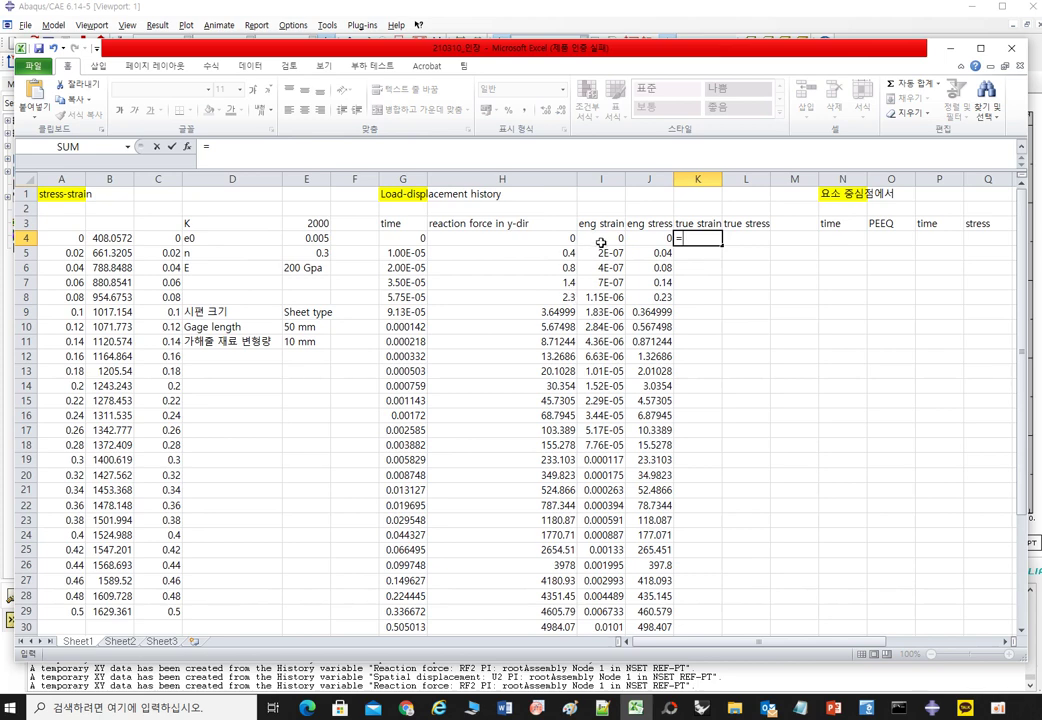
pyautogui.write('ln(1+')
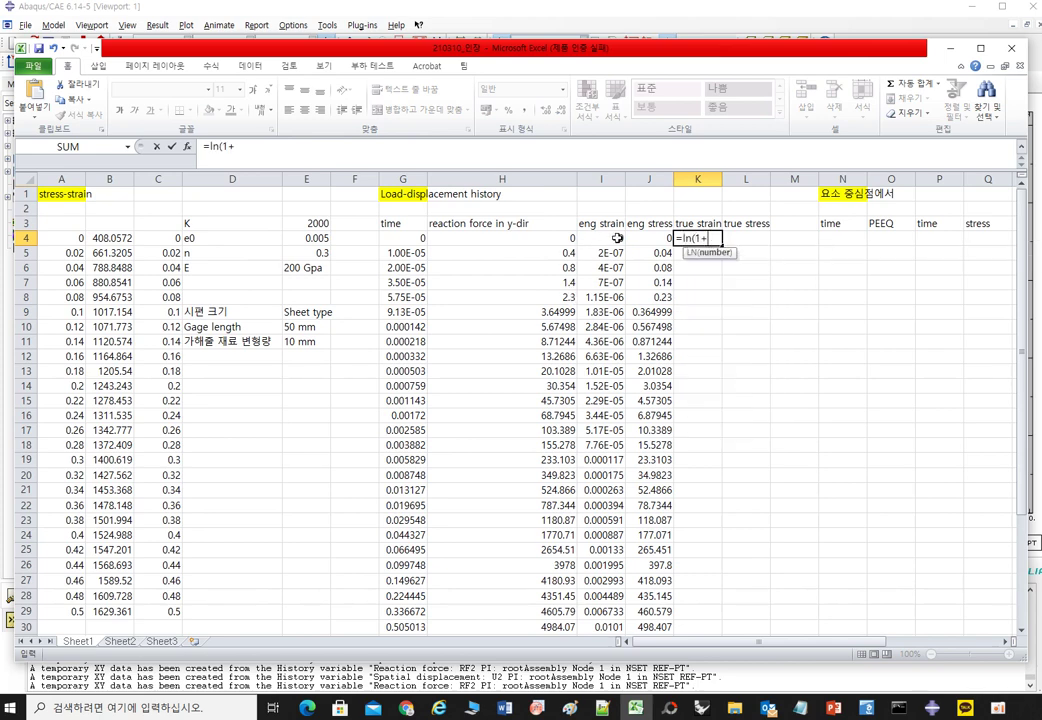
pyautogui.click(617, 238)
pyautogui.write(')')
pyautogui.press('Return')
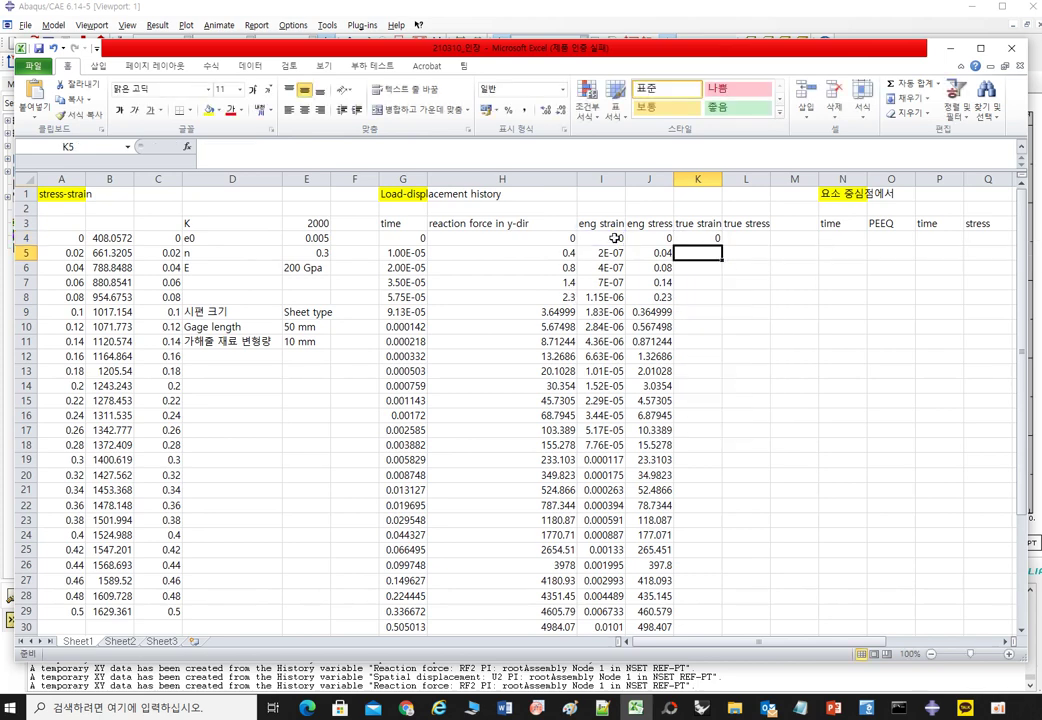
pyautogui.click(678, 238)
pyautogui.doubleClick(721, 244)
pyautogui.scroll(-6, 726, 500)
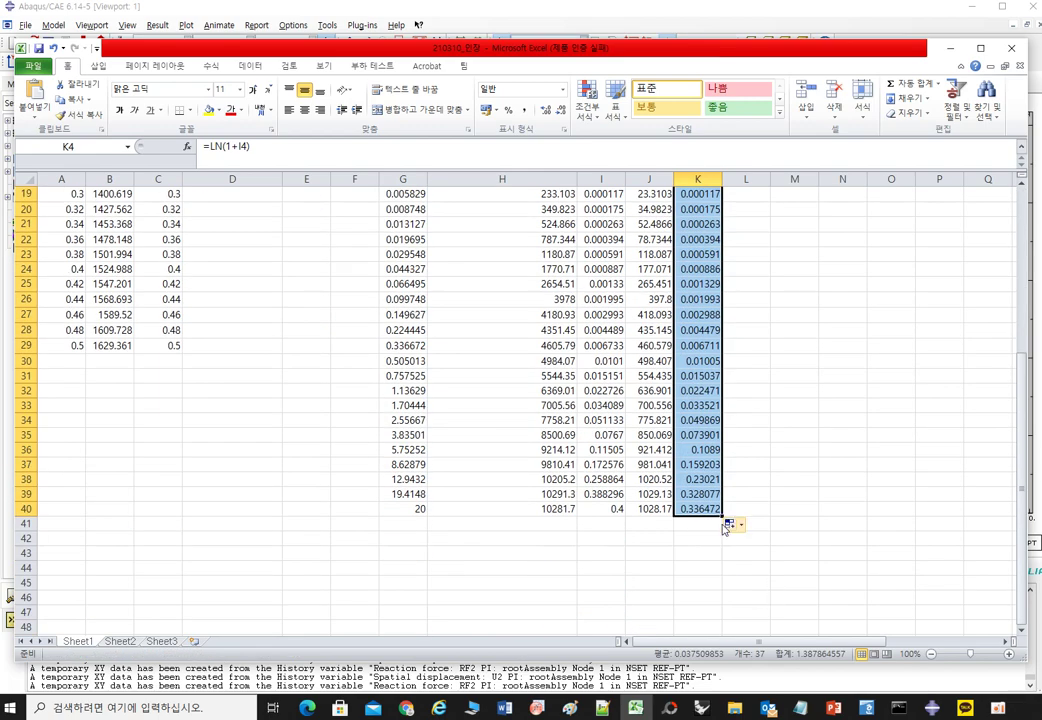
# Select the last true strain value in K40, switch to Abaqus and display the PEEQ contour to compare them.
pyautogui.click(697, 509)
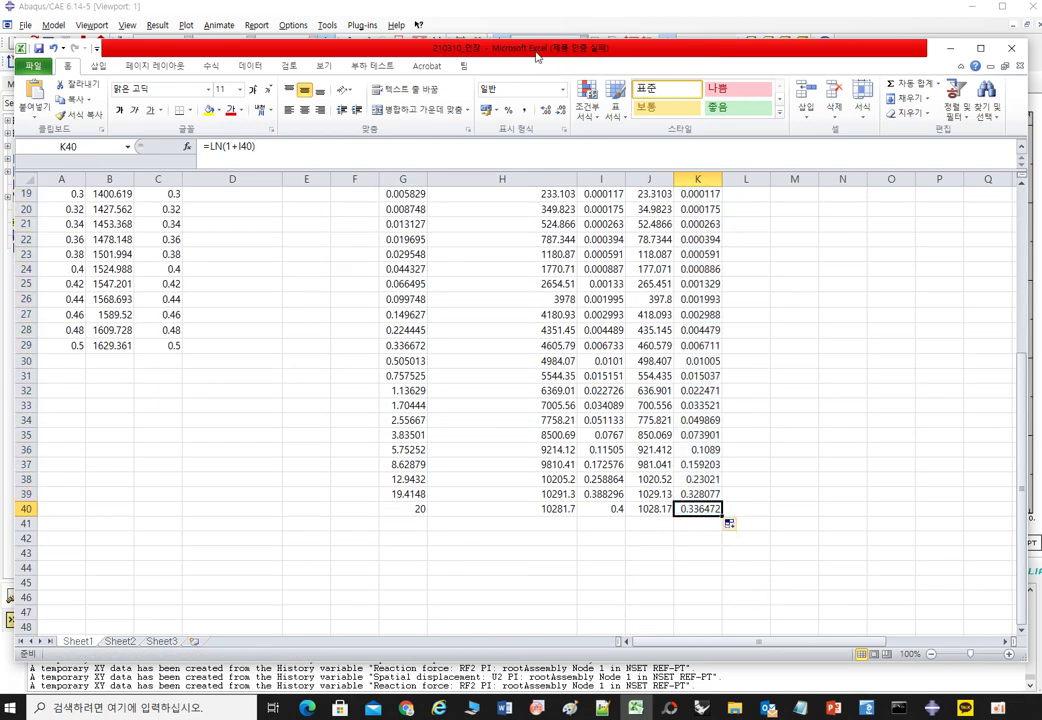
pyautogui.click(546, 17)
pyautogui.click(426, 84)
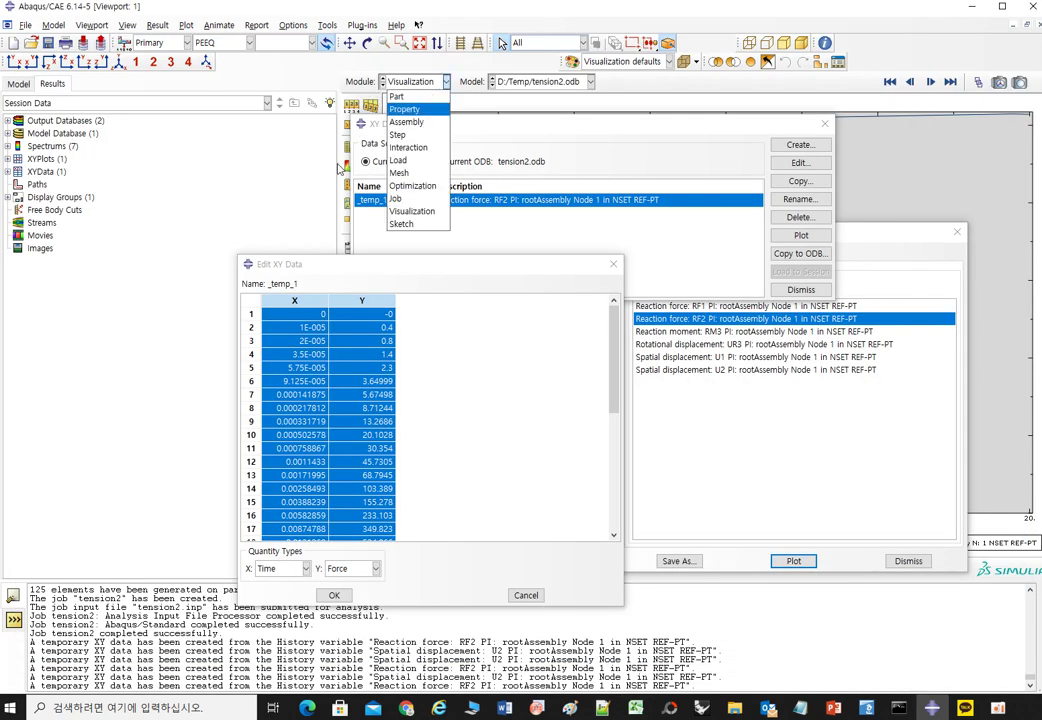
pyautogui.click(348, 168)
pyautogui.click(345, 168)
pyautogui.click(349, 168)
pyautogui.moveTo(348, 168); pyautogui.dragTo(346, 168)
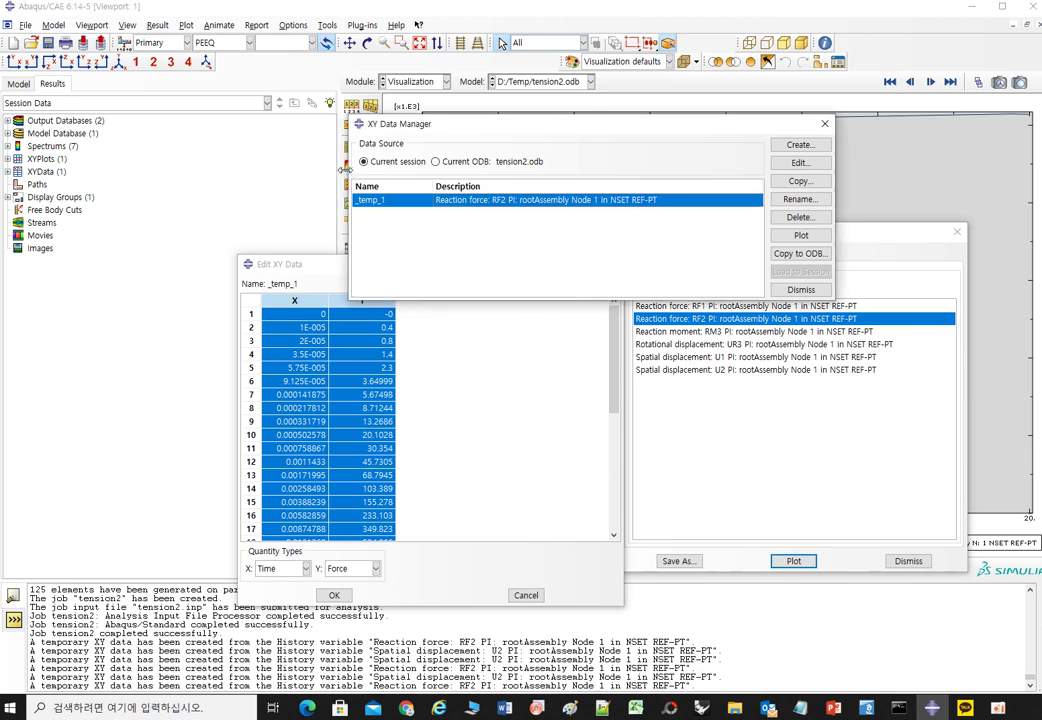
pyautogui.click(341, 168)
pyautogui.click(345, 168)
pyautogui.click(341, 168)
pyautogui.moveTo(505, 115); pyautogui.dragTo(623, 181)
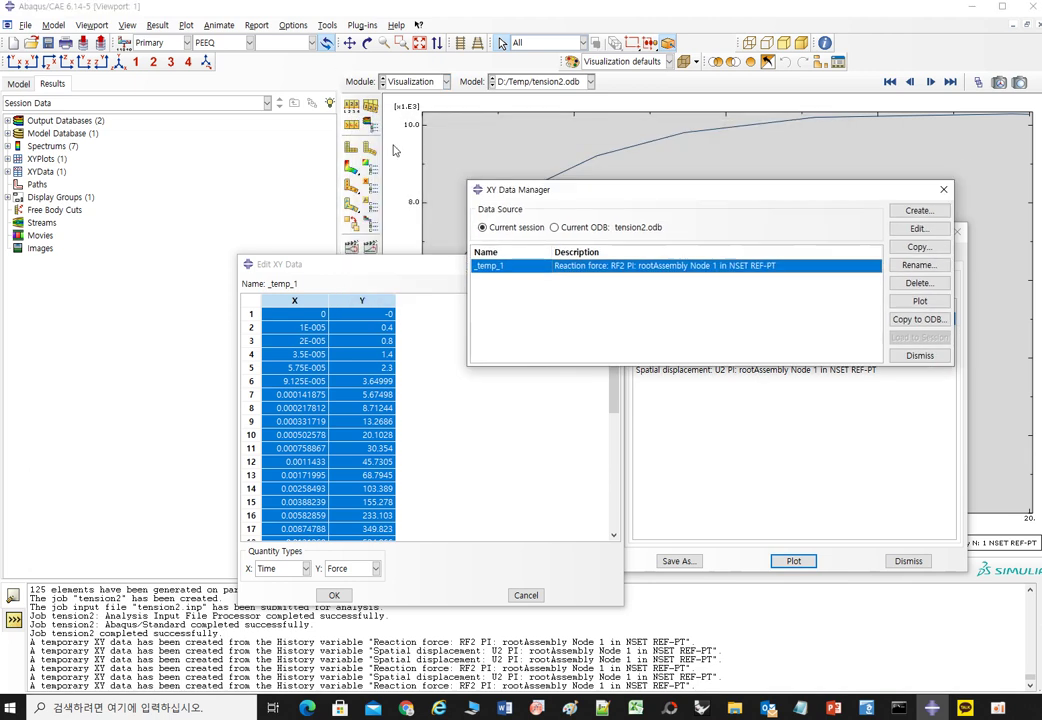
pyautogui.click(415, 81)
pyautogui.click(529, 135)
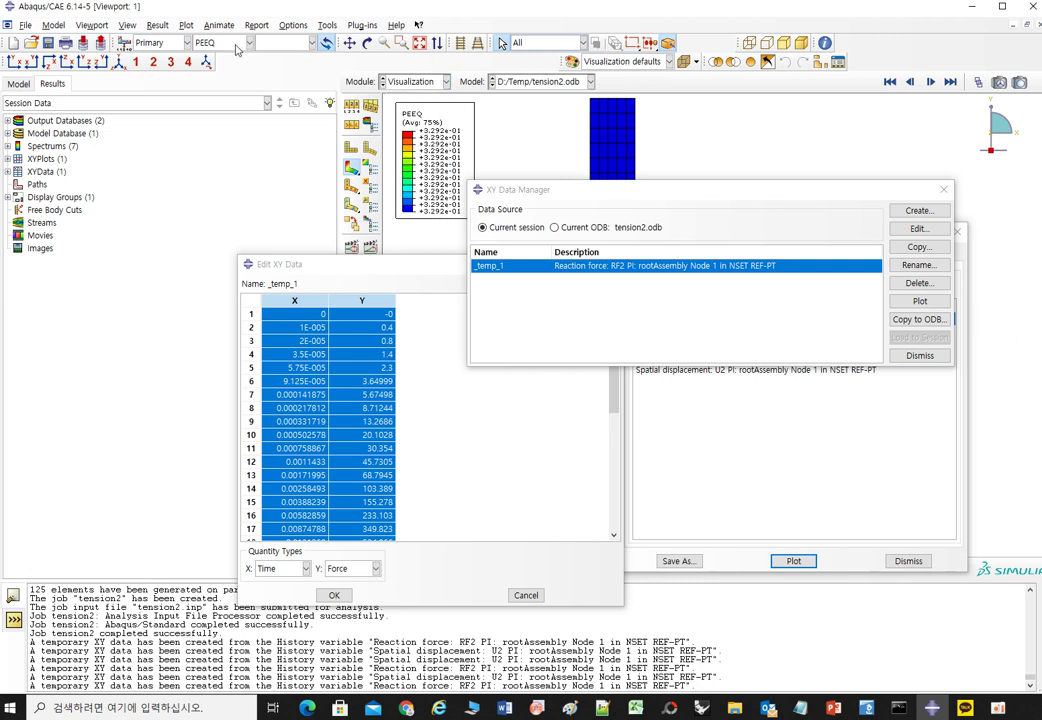
# Return to Excel, enter the true stress formula =J4*(1+I4) in L4 and fill it down to row 40.
pyautogui.click(970, 9)
pyautogui.scroll(6, 745, 240)
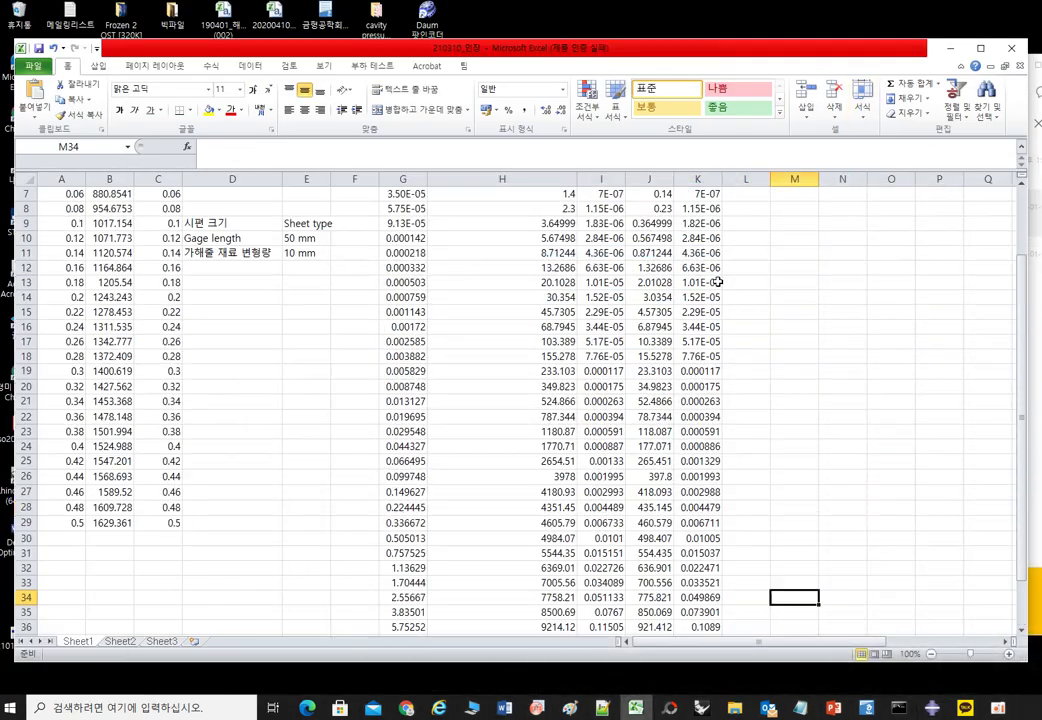
pyautogui.click(735, 241)
pyautogui.scroll(-3, 735, 372)
pyautogui.scroll(3, 728, 274)
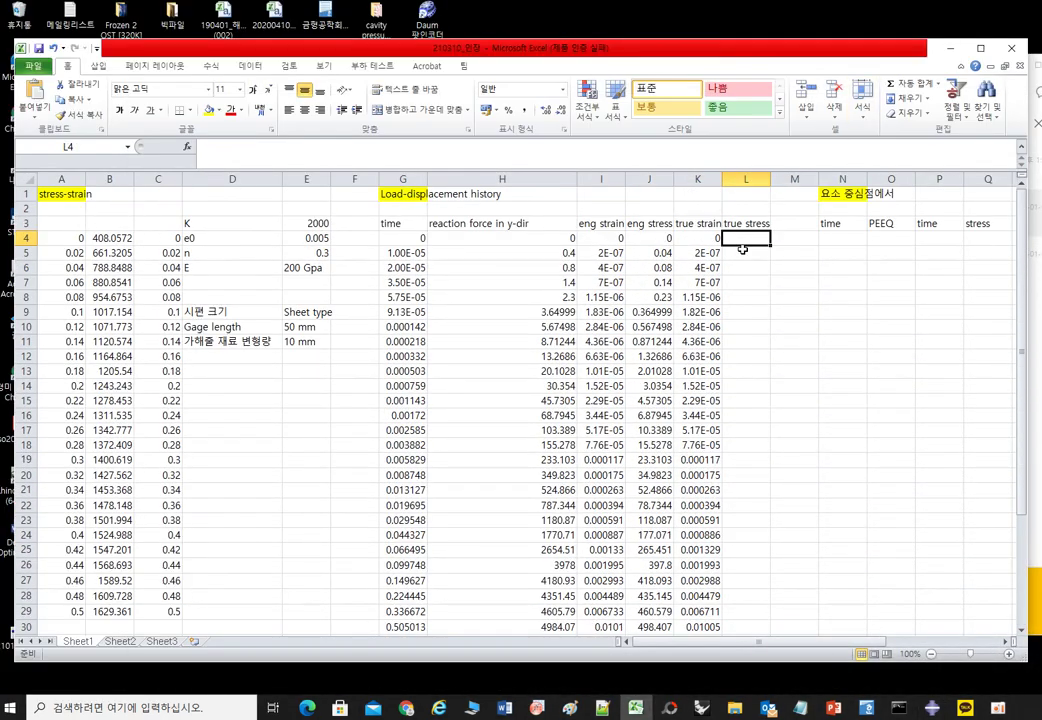
pyautogui.write('=')
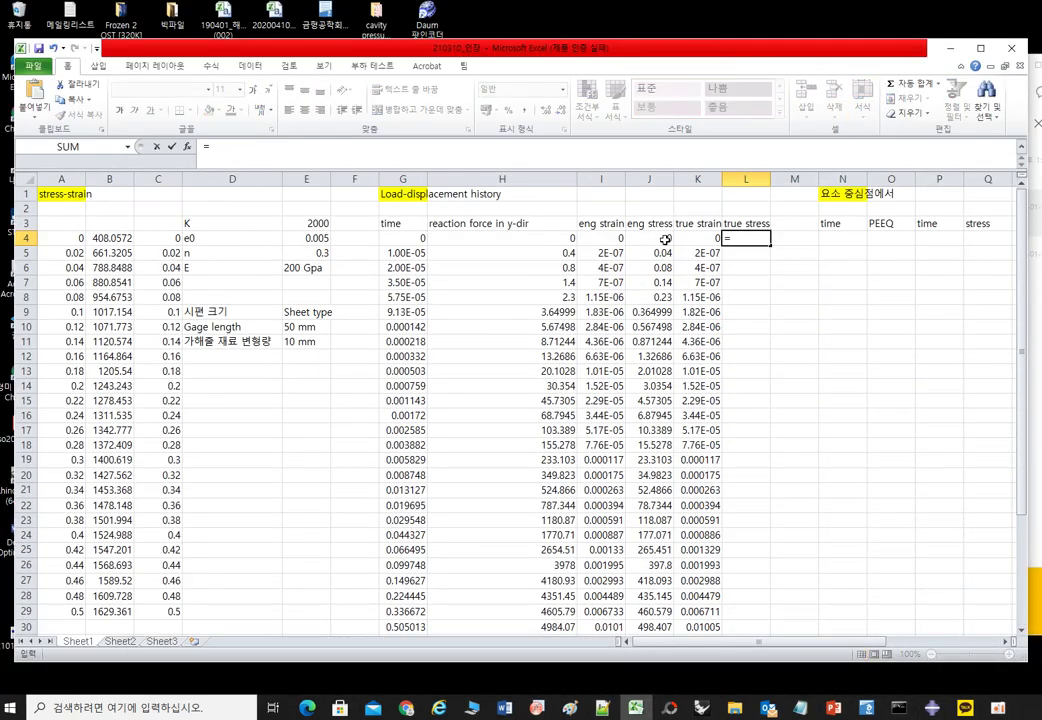
pyautogui.click(665, 240)
pyautogui.write('*(1+I4')
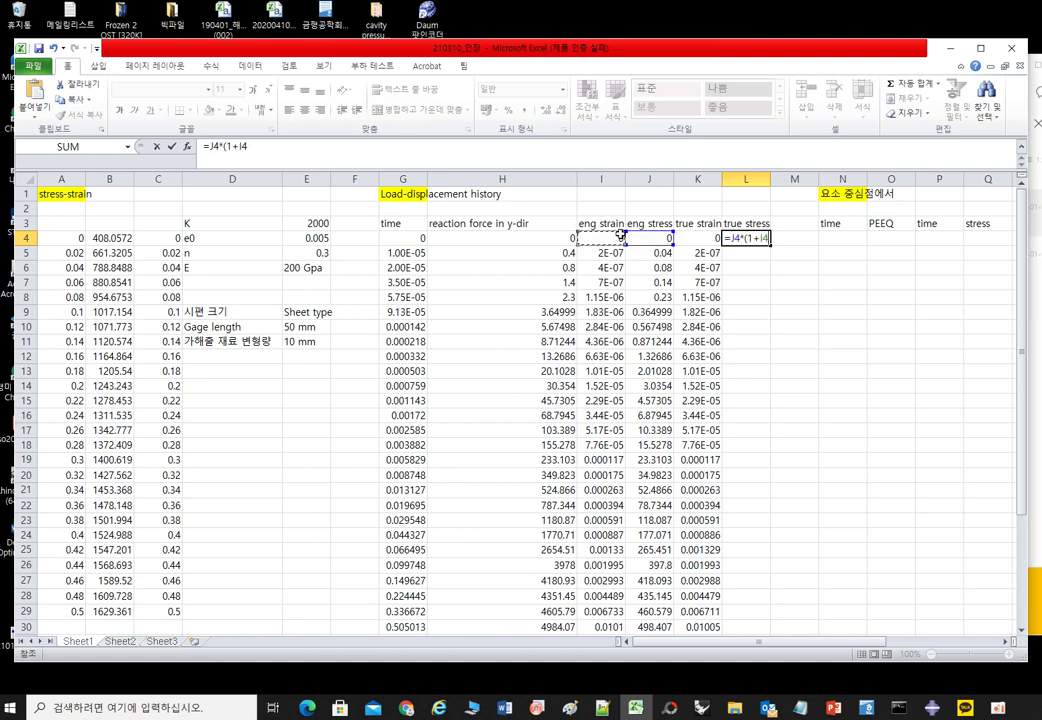
pyautogui.press('Return')
pyautogui.write('₩')
pyautogui.click(748, 239)
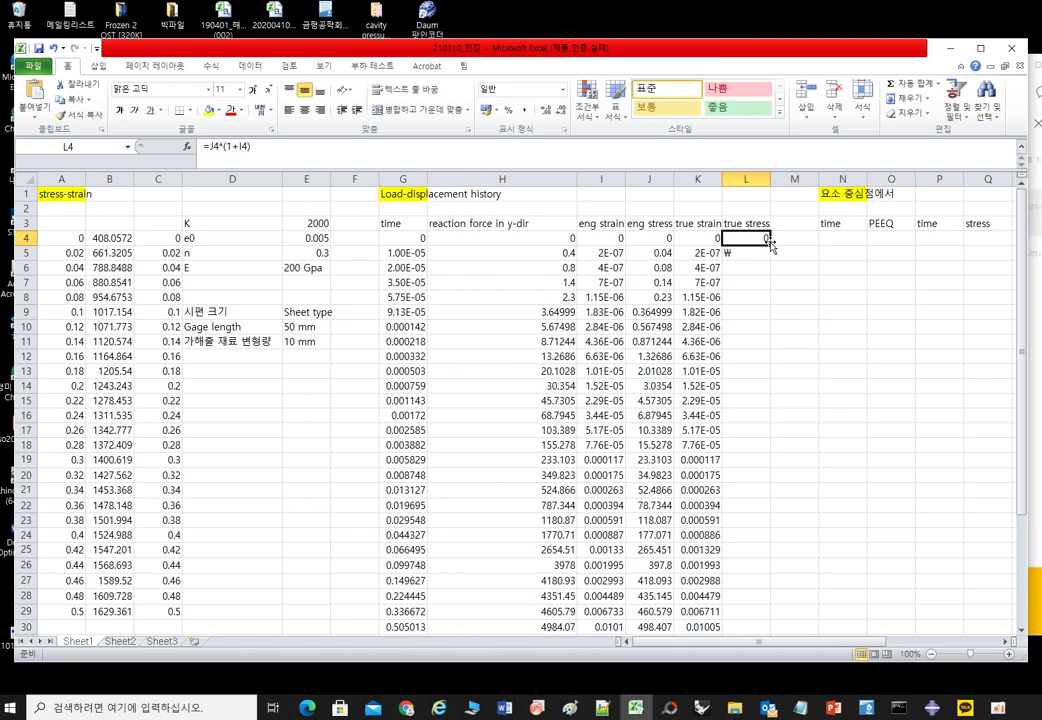
pyautogui.moveTo(770, 245); pyautogui.dragTo(764, 617)
# Select the true strain and true stress data in K4:L40 and insert a scatter chart with lines and no markers.
pyautogui.click(709, 615)
pyautogui.scroll(4, 708, 295)
pyautogui.keyDown('shift'); pyautogui.click(745, 239); pyautogui.keyUp('shift')
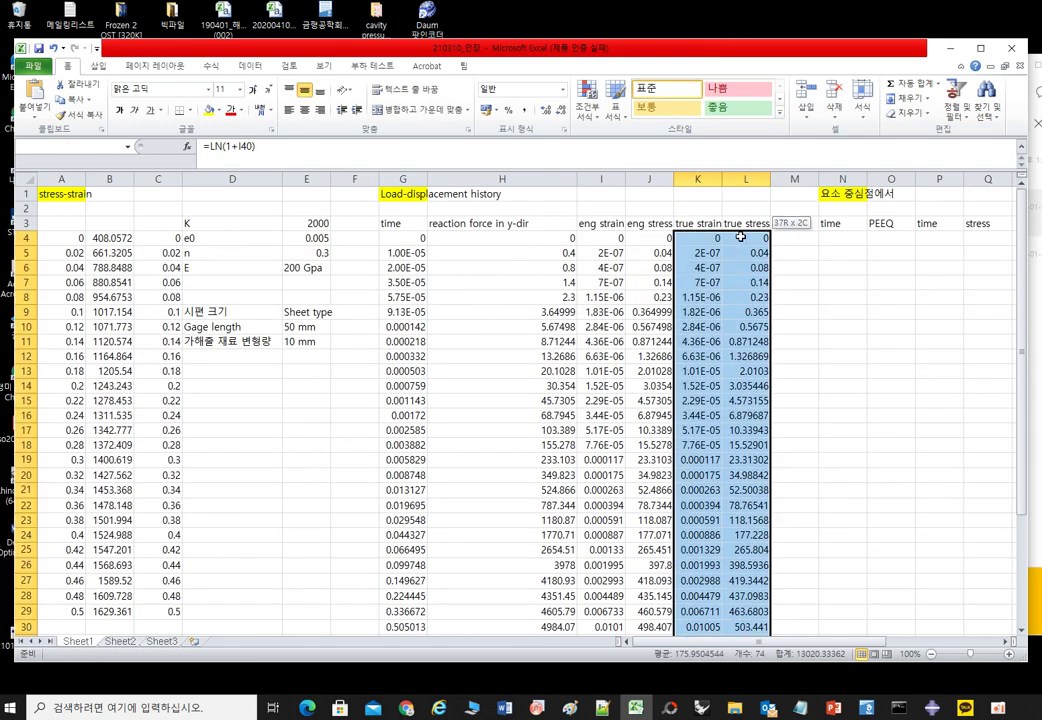
pyautogui.click(98, 65)
pyautogui.click(419, 100)
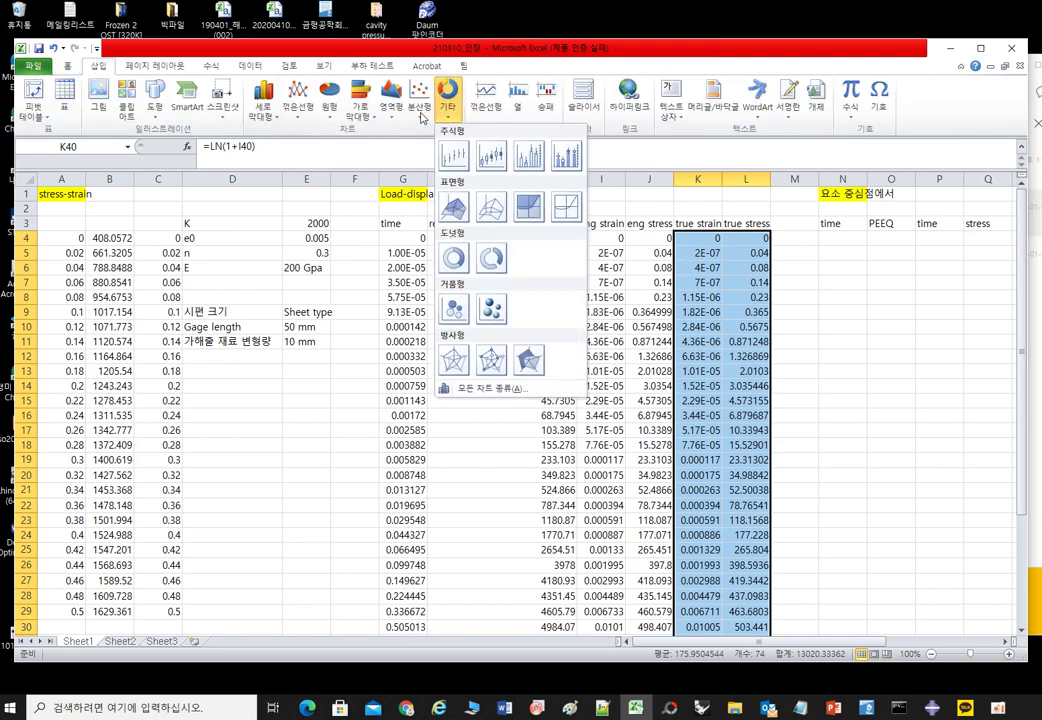
pyautogui.click(425, 194)
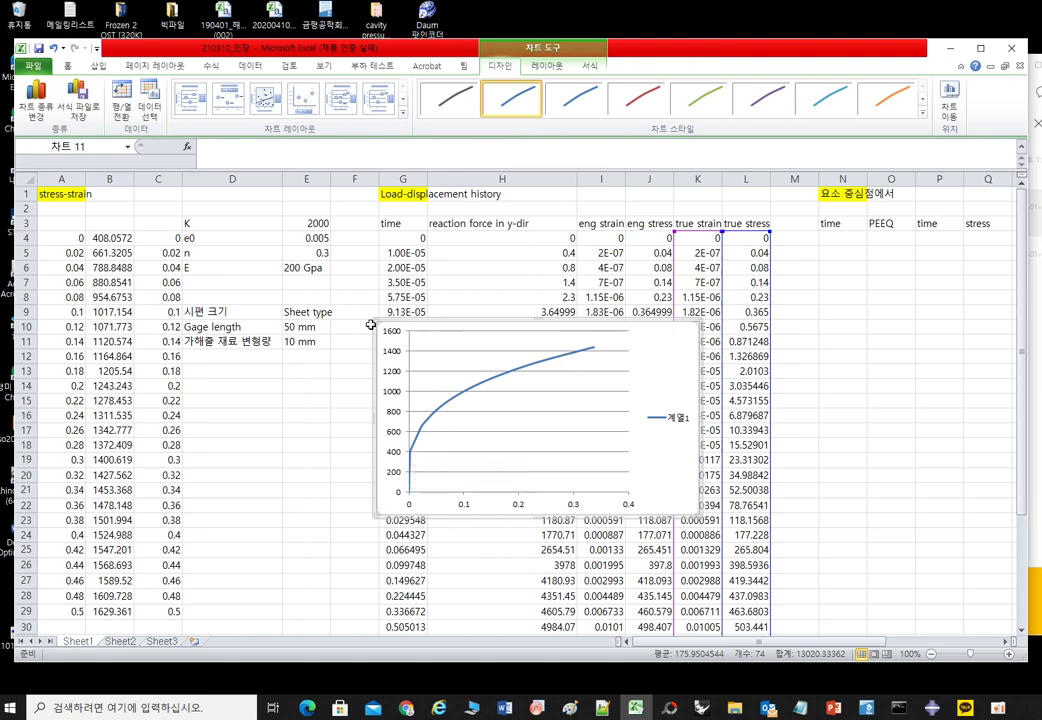
# Enlarge the true stress-strain chart and move it down so it starts around row 17.
pyautogui.moveTo(376, 318); pyautogui.dragTo(237, 257)
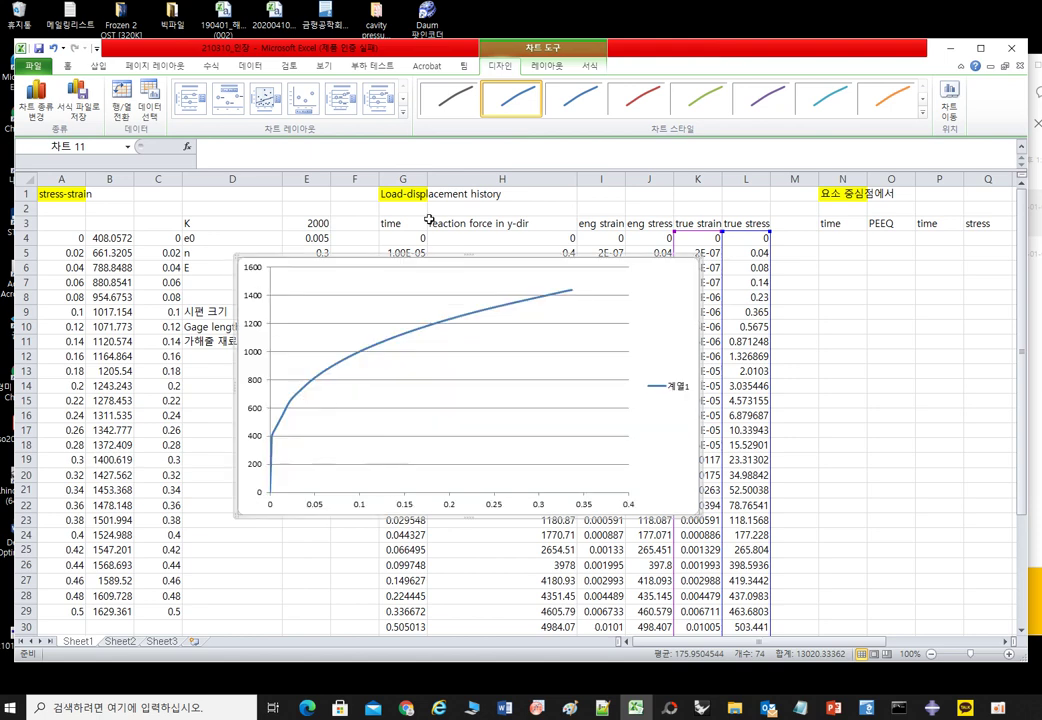
pyautogui.moveTo(479, 421); pyautogui.dragTo(517, 587)
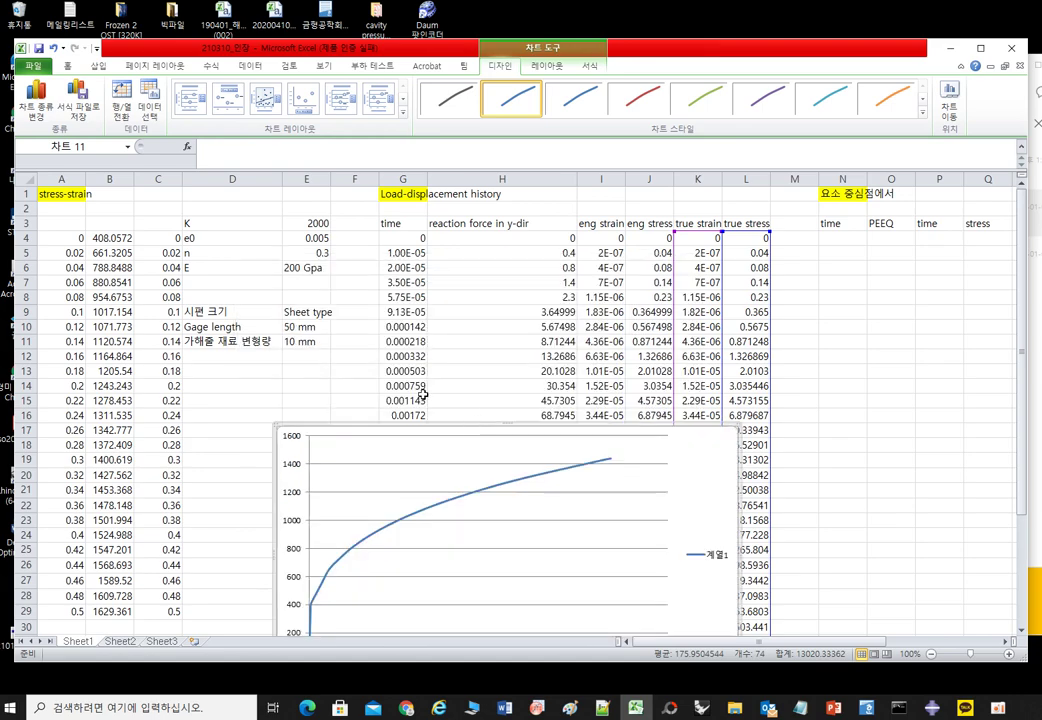
pyautogui.scroll(-5, 644, 360)
pyautogui.scroll(5, 860, 282)
# Select cell N4, switch to Abaqus and close the Edit XY Data, History Output and XY Data Manager dialogs.
pyautogui.click(845, 238)
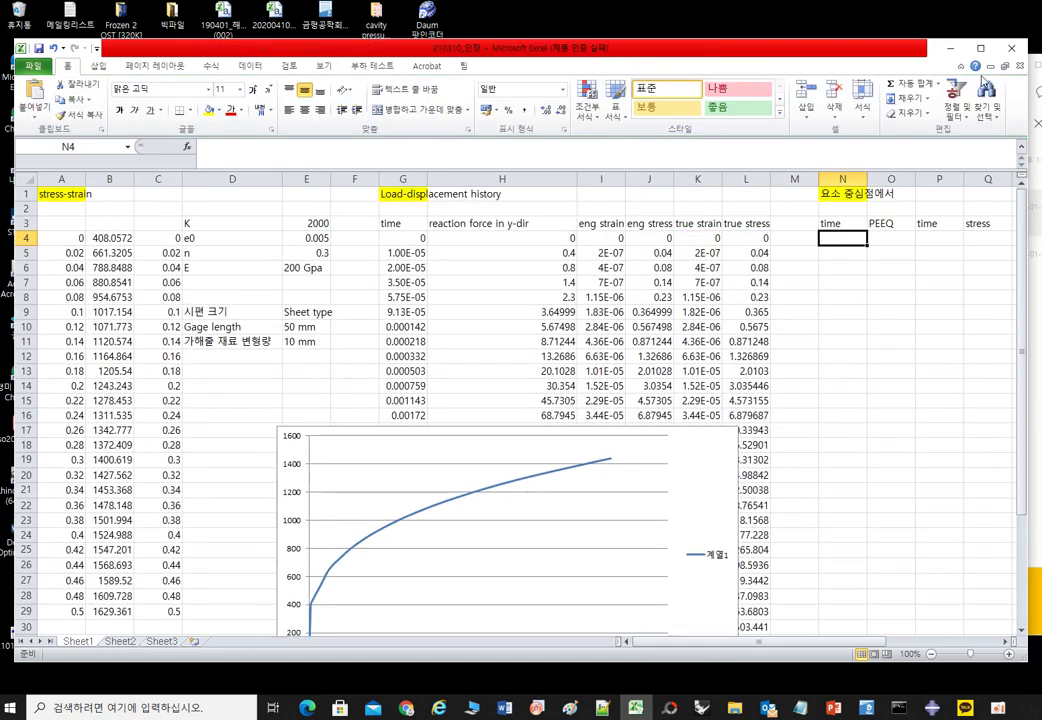
pyautogui.click(931, 711)
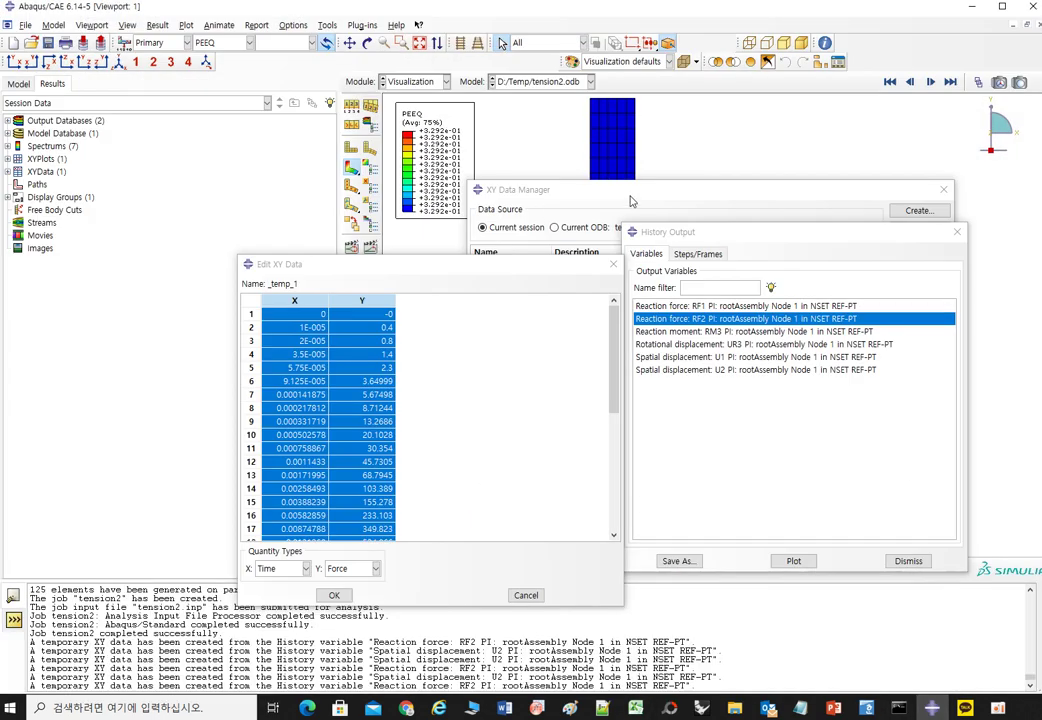
pyautogui.click(607, 265)
pyautogui.click(957, 232)
pyautogui.click(944, 190)
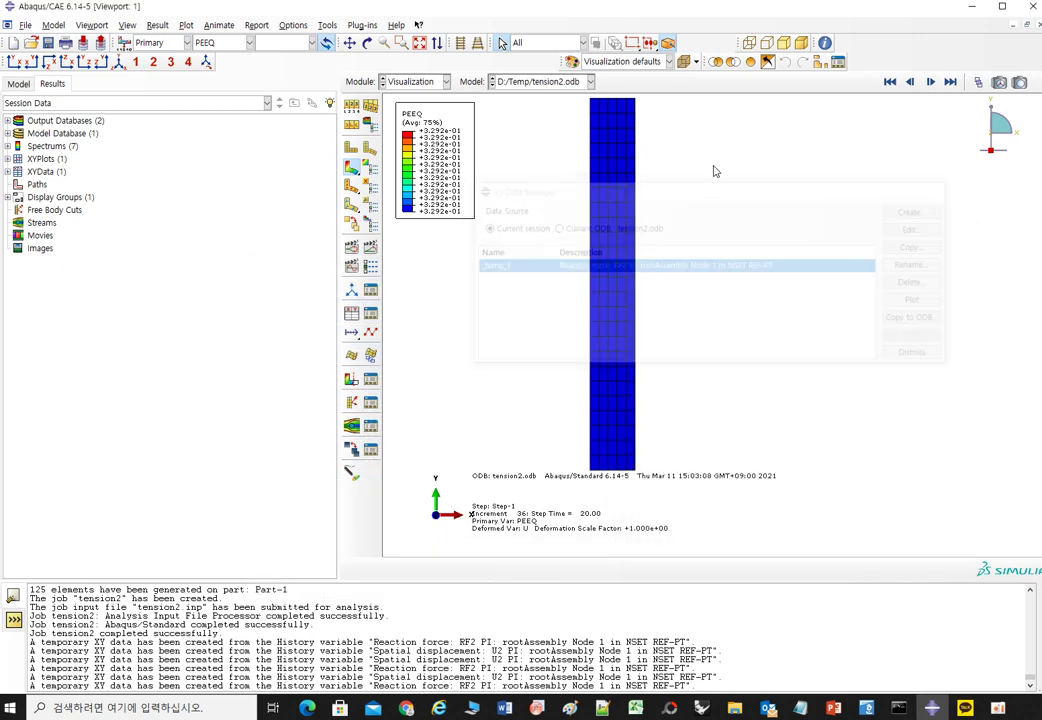
pyautogui.click(334, 27)
pyautogui.moveTo(365, 93)
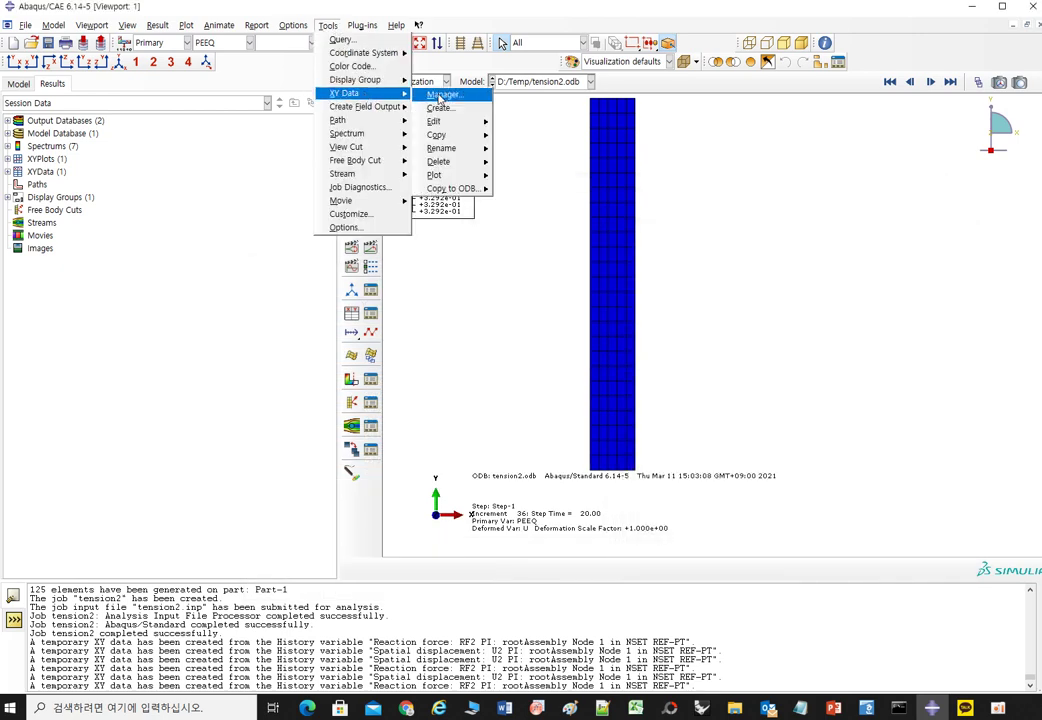
pyautogui.click(326, 22)
pyautogui.click(326, 25)
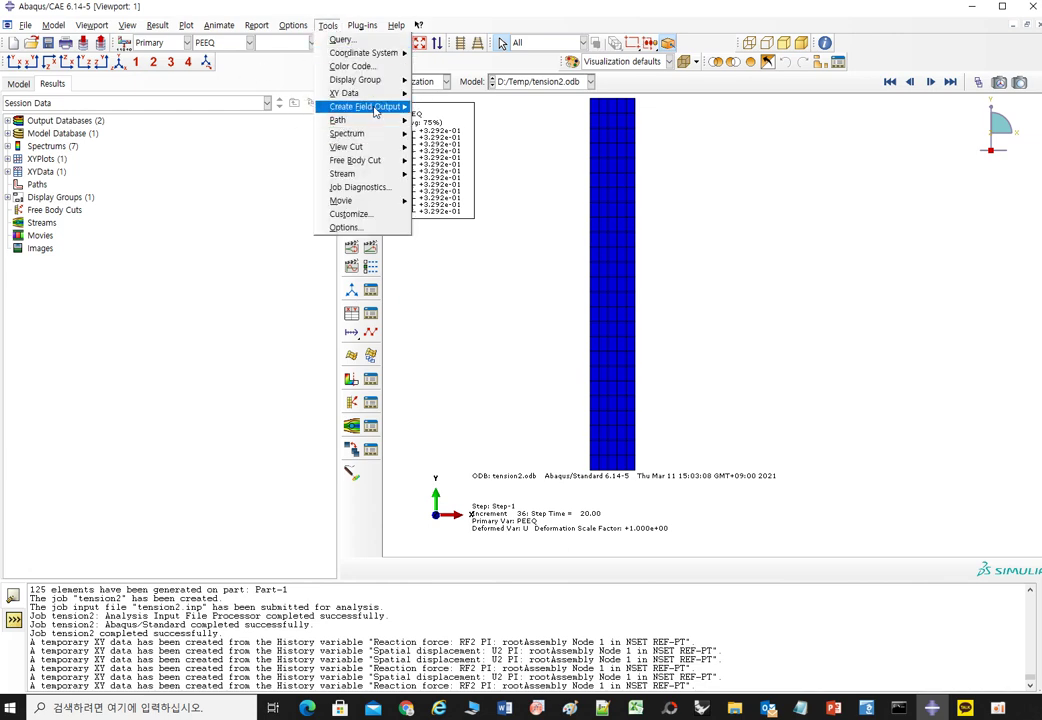
pyautogui.moveTo(385, 106)
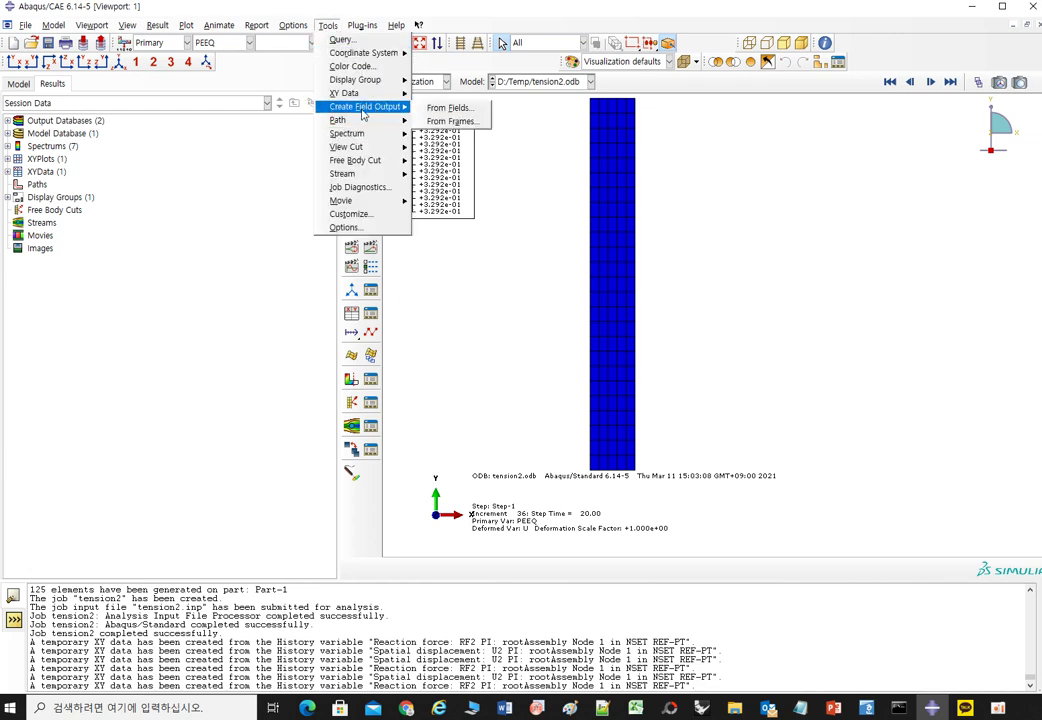
pyautogui.click(450, 108)
pyautogui.click(411, 128)
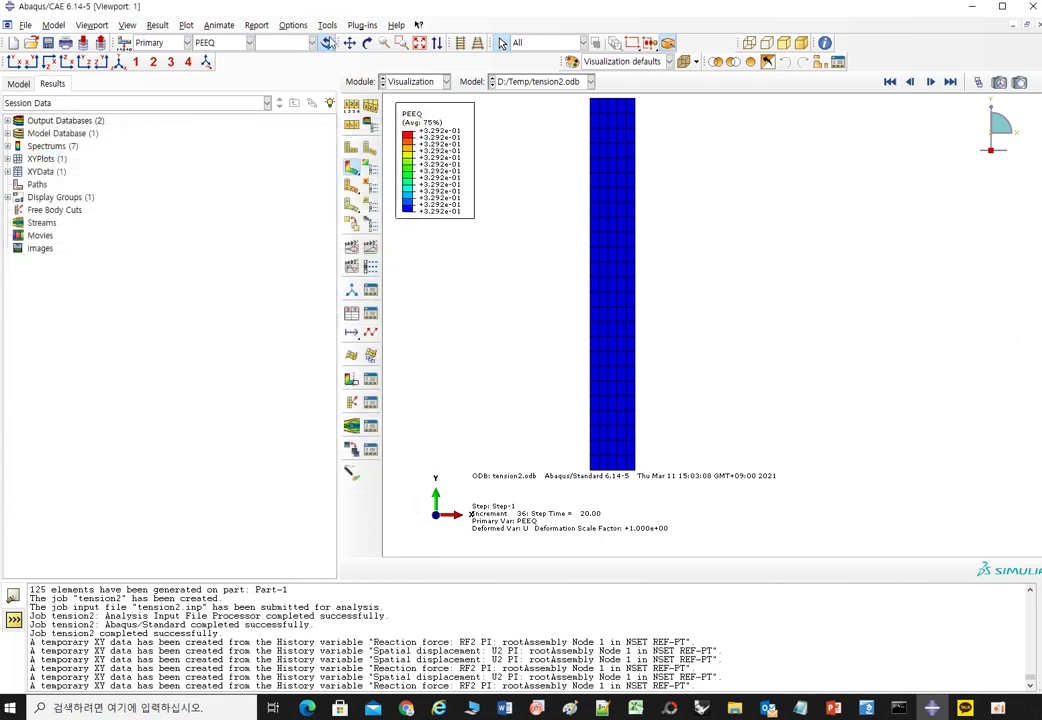
pyautogui.click(327, 25)
pyautogui.moveTo(344, 93)
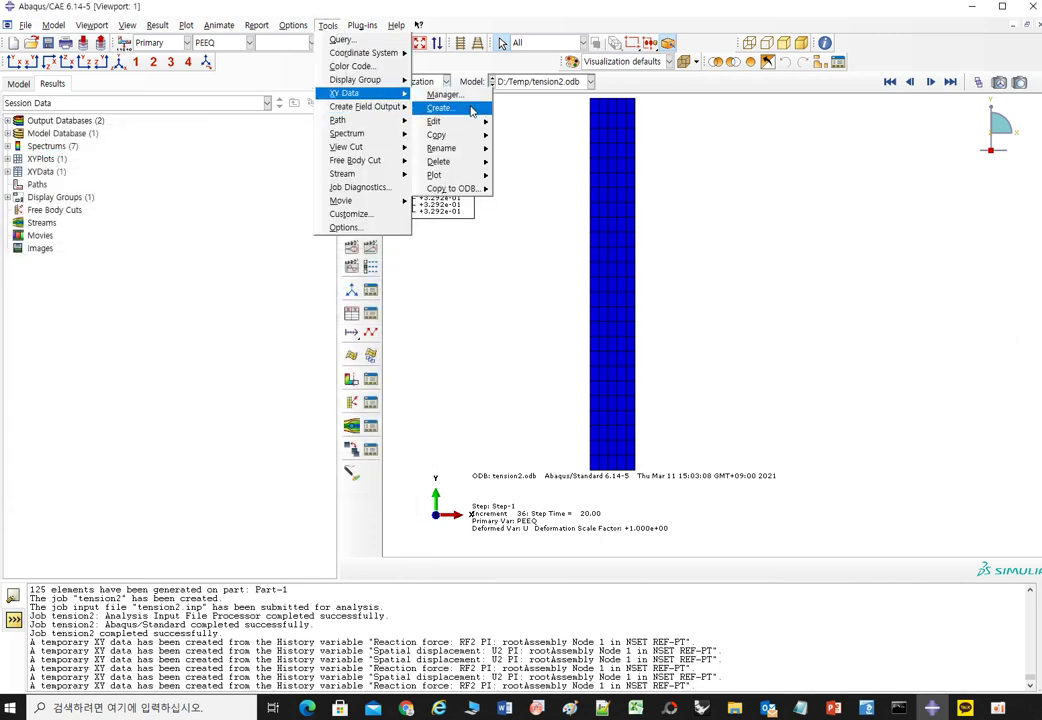
pyautogui.click(440, 108)
pyautogui.press('Escape')
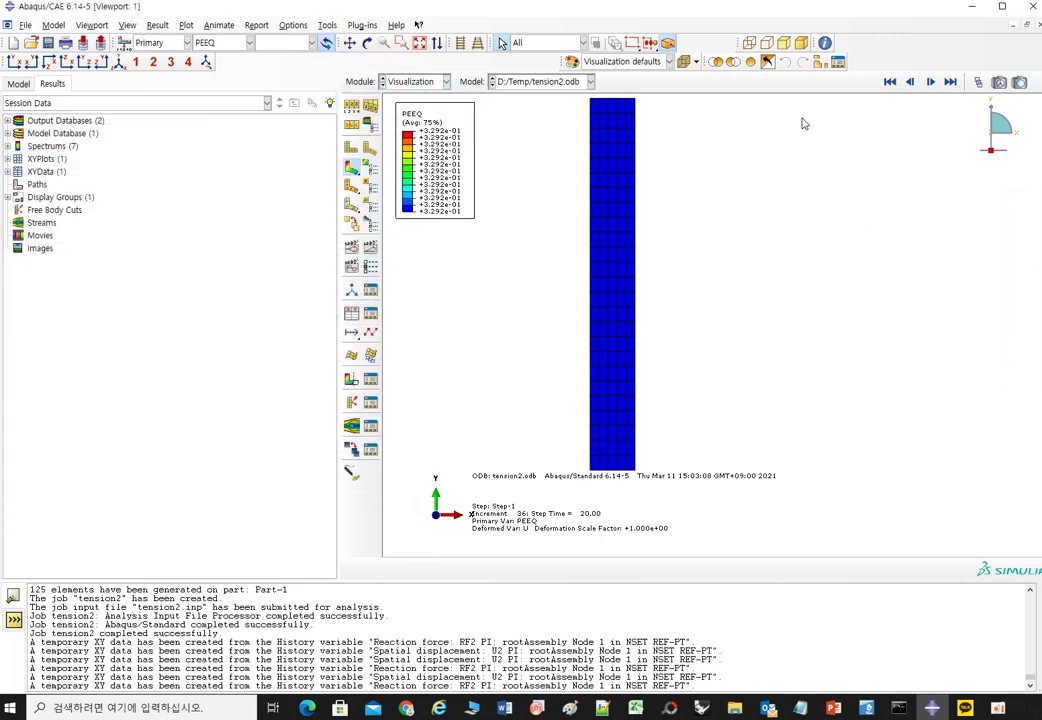
# Start creating XY data from ODB field output and clear the LE, PE and PEEQ output variables.
pyautogui.click(326, 25)
pyautogui.moveTo(344, 93)
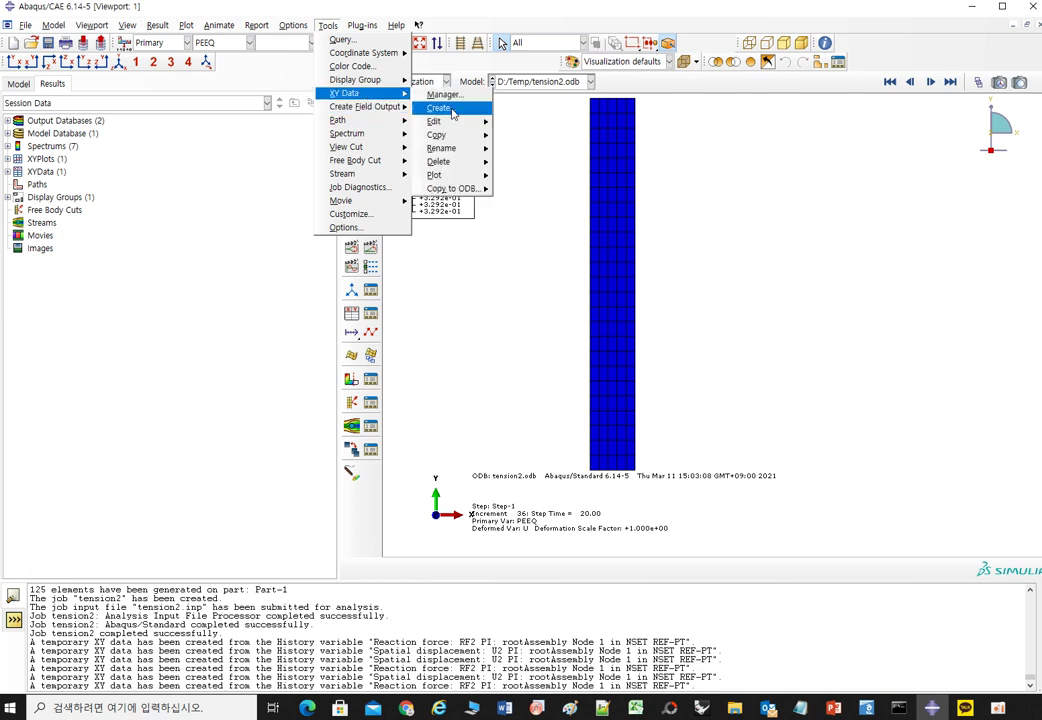
pyautogui.click(440, 108)
pyautogui.moveTo(1015, 204); pyautogui.dragTo(690, 204)
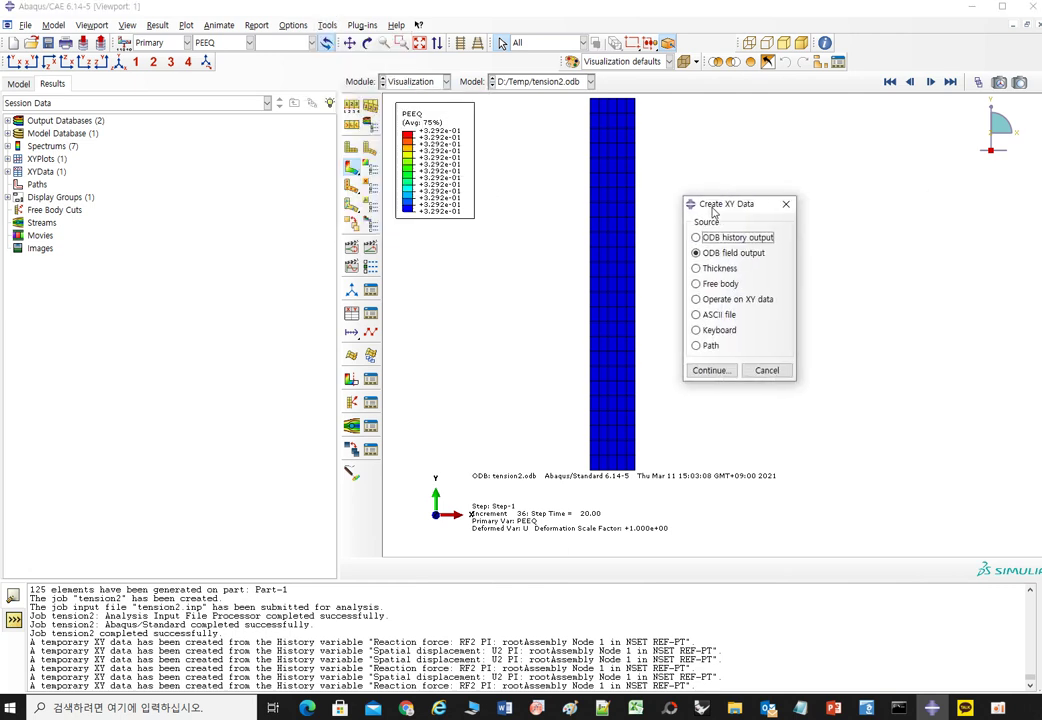
pyautogui.click(706, 371)
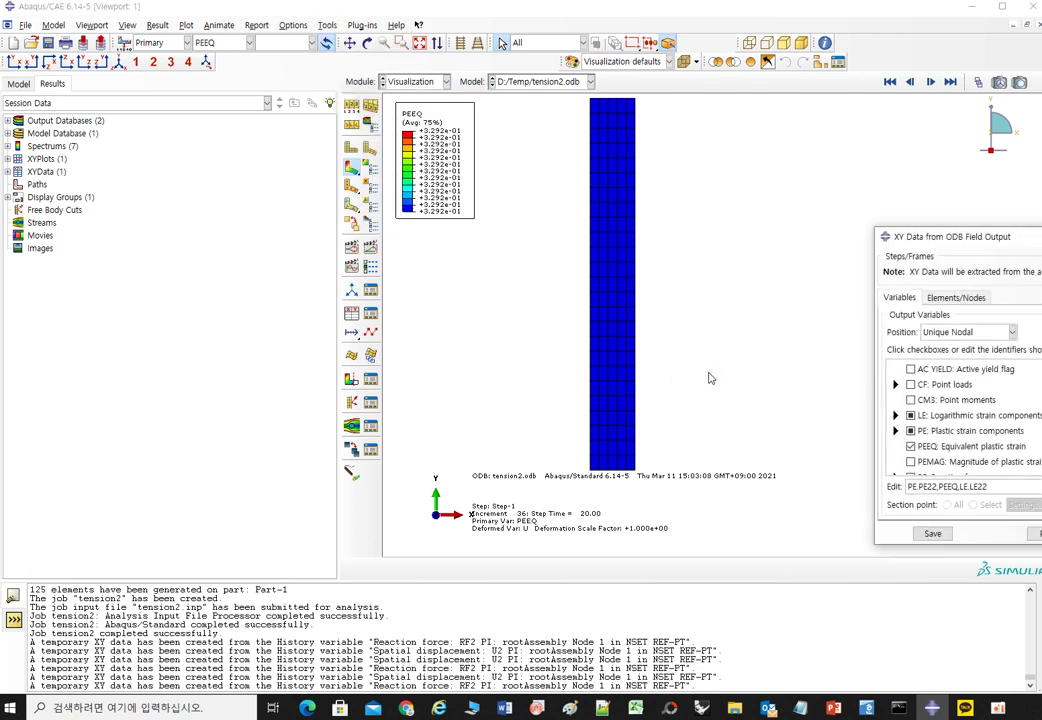
pyautogui.moveTo(947, 245); pyautogui.dragTo(757, 240)
pyautogui.click(724, 411)
pyautogui.click(726, 429)
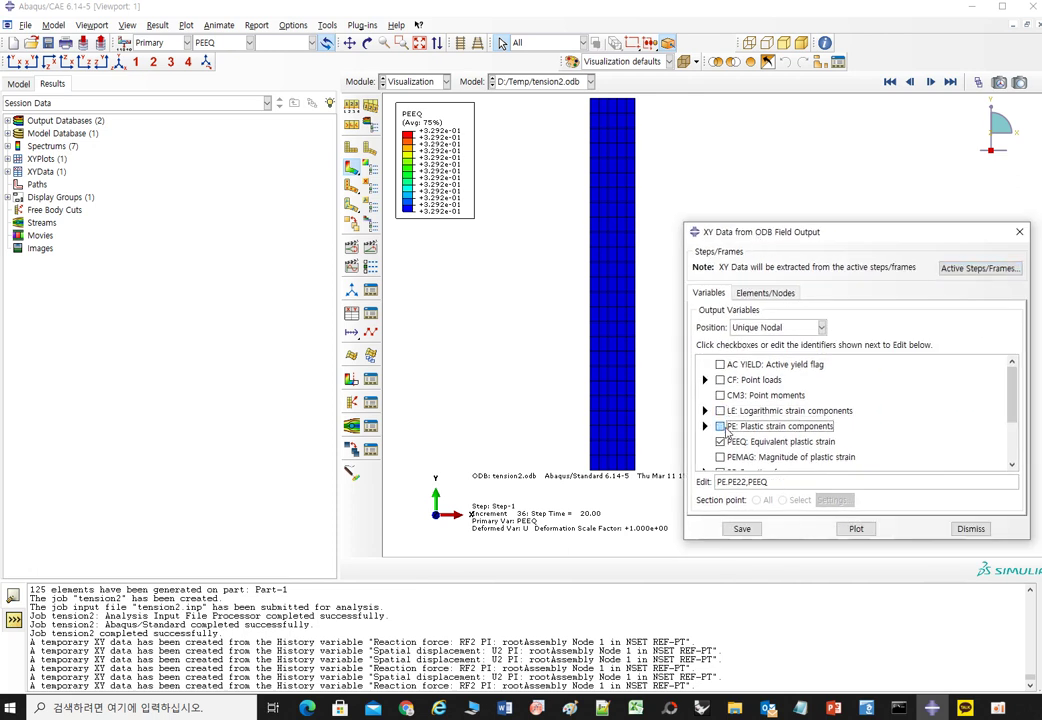
pyautogui.click(735, 443)
pyautogui.scroll(-3, 795, 445)
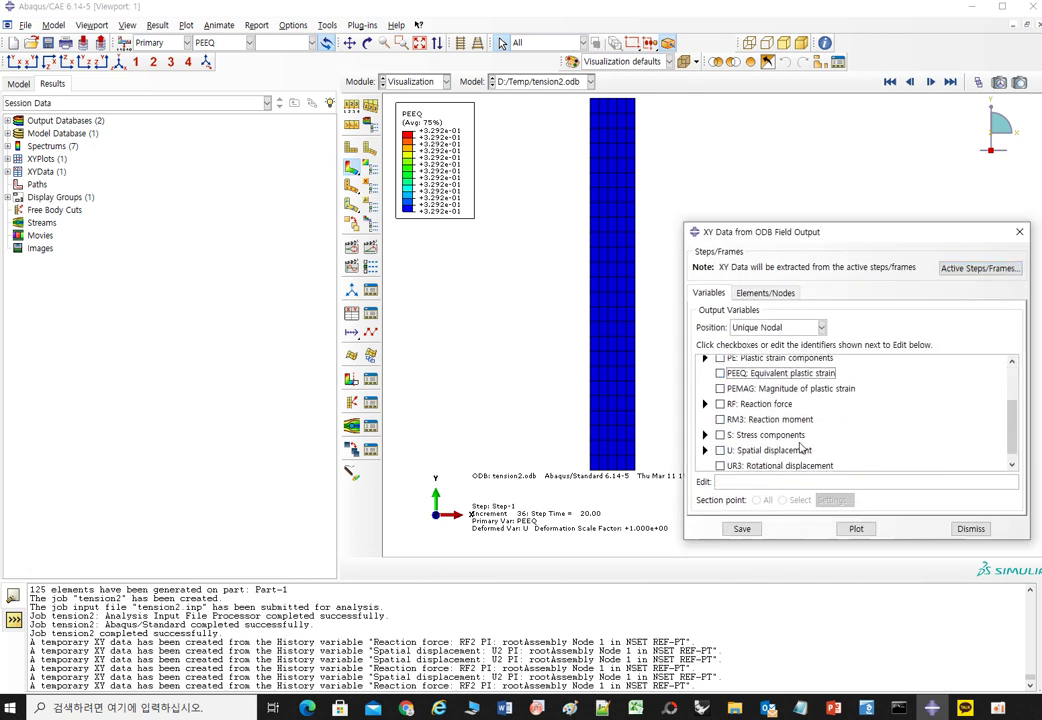
# Choose the Unique Nodal position and check PEEQ: Equivalent plastic strain as the only output variable.
pyautogui.click(790, 330)
pyautogui.click(748, 381)
pyautogui.click(765, 293)
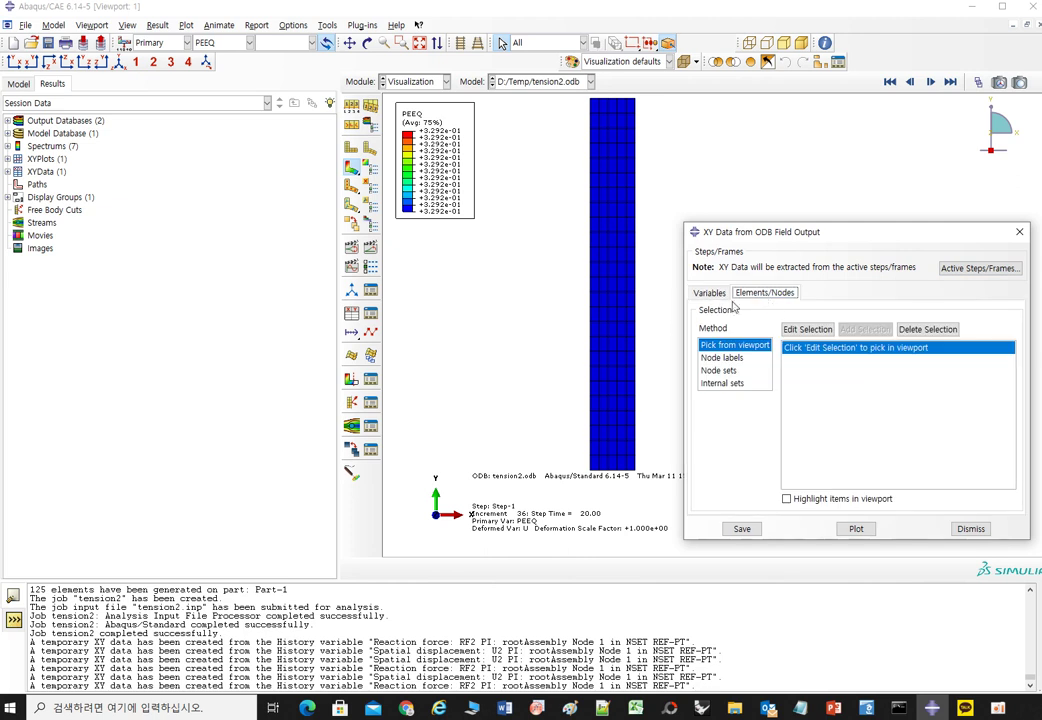
pyautogui.click(710, 294)
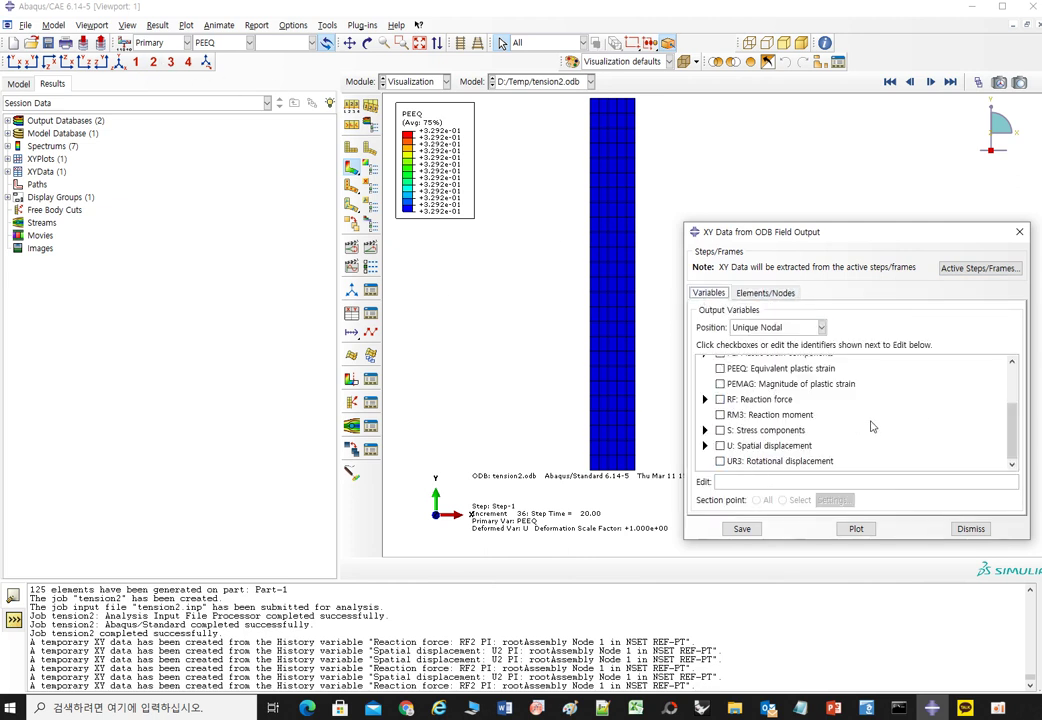
pyautogui.click(770, 328)
pyautogui.click(766, 330)
pyautogui.click(720, 368)
# Pick one interior node near the specimen's lower end in the viewport and plot its PEEQ history.
pyautogui.click(765, 292)
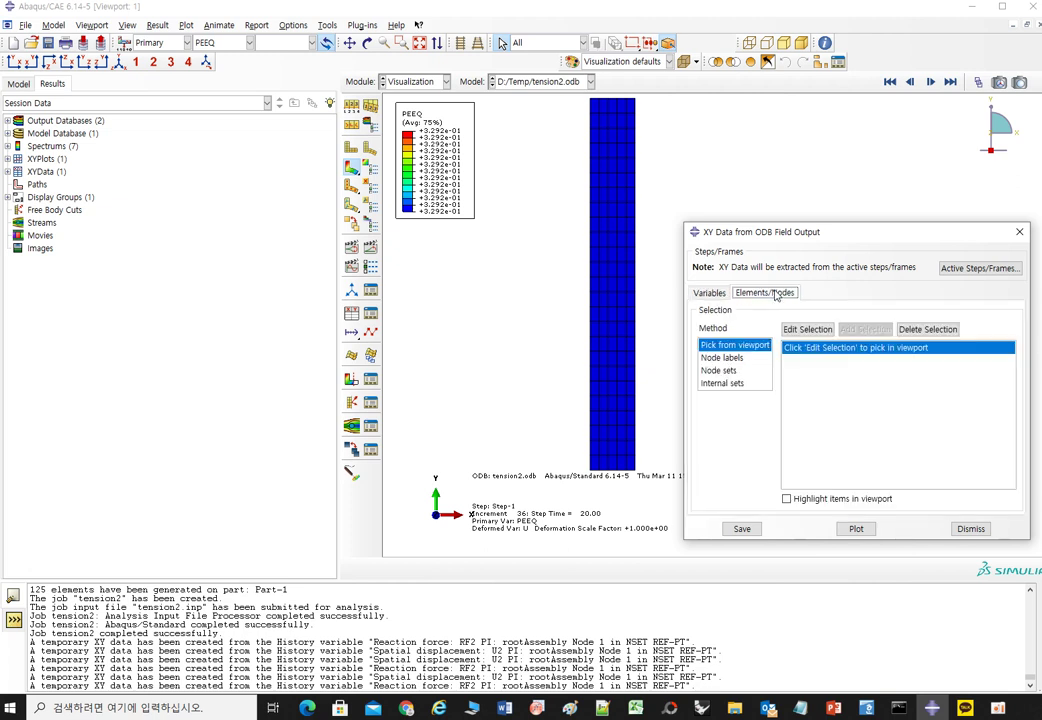
pyautogui.click(807, 329)
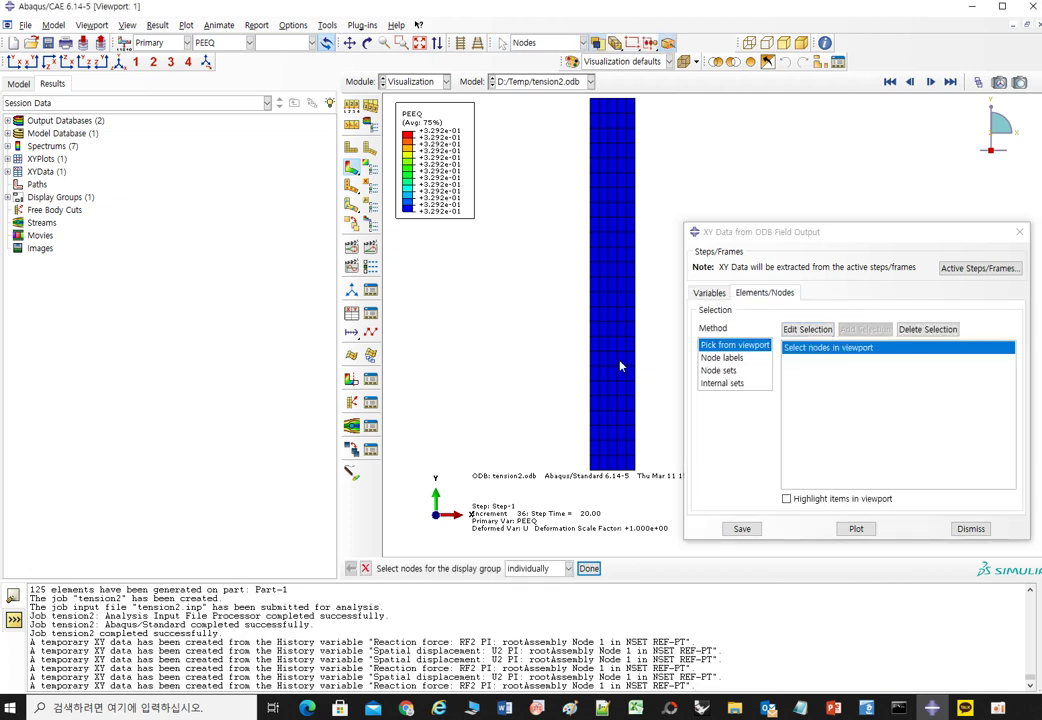
pyautogui.click(622, 433)
pyautogui.click(709, 293)
pyautogui.click(765, 293)
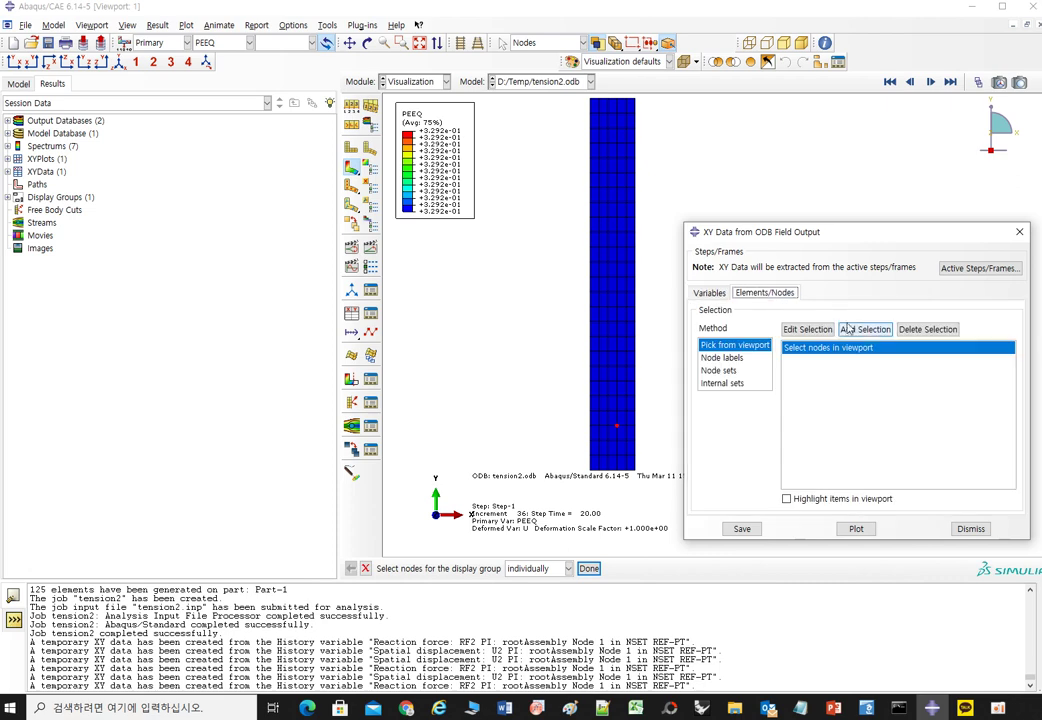
pyautogui.click(856, 529)
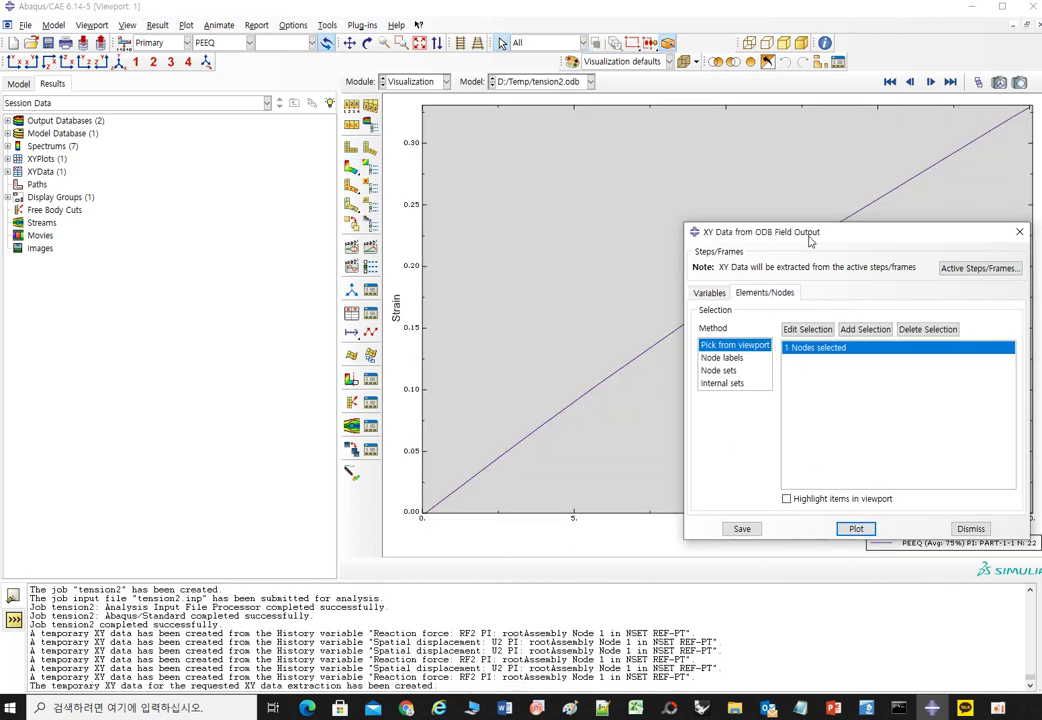
pyautogui.moveTo(813, 240); pyautogui.dragTo(786, 369)
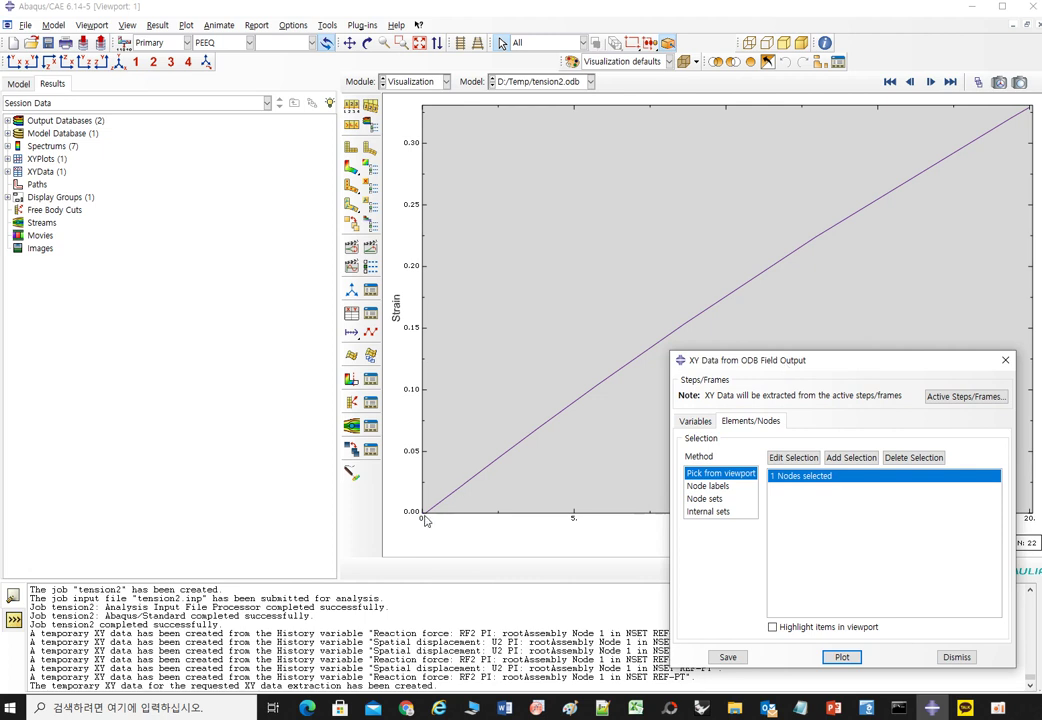
# Open the picked node's PEEQ curve from the XY Data Manager for editing.
pyautogui.click(327, 25)
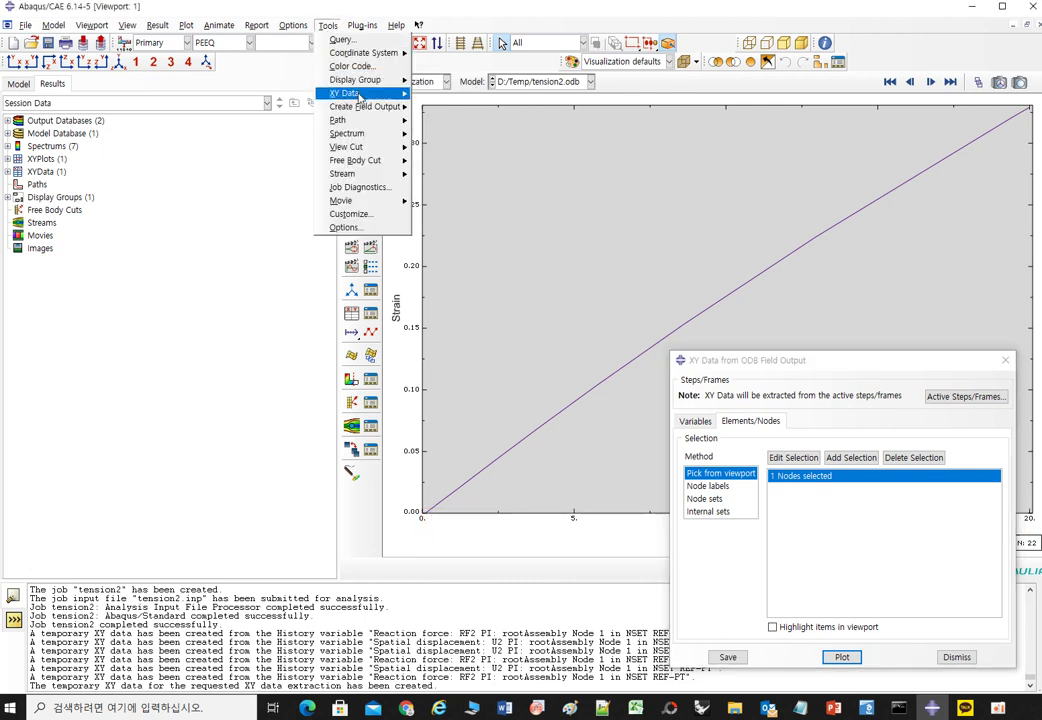
pyautogui.click(327, 25)
pyautogui.click(327, 25)
pyautogui.click(327, 25)
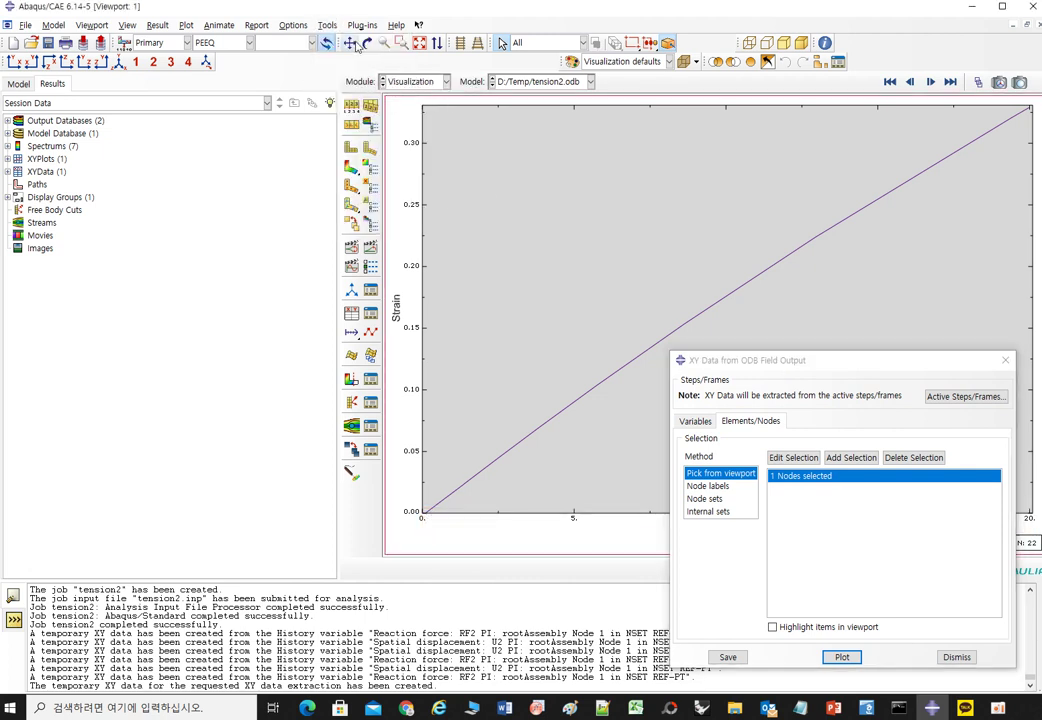
pyautogui.click(327, 25)
pyautogui.click(327, 25)
pyautogui.click(327, 25)
pyautogui.moveTo(350, 93)
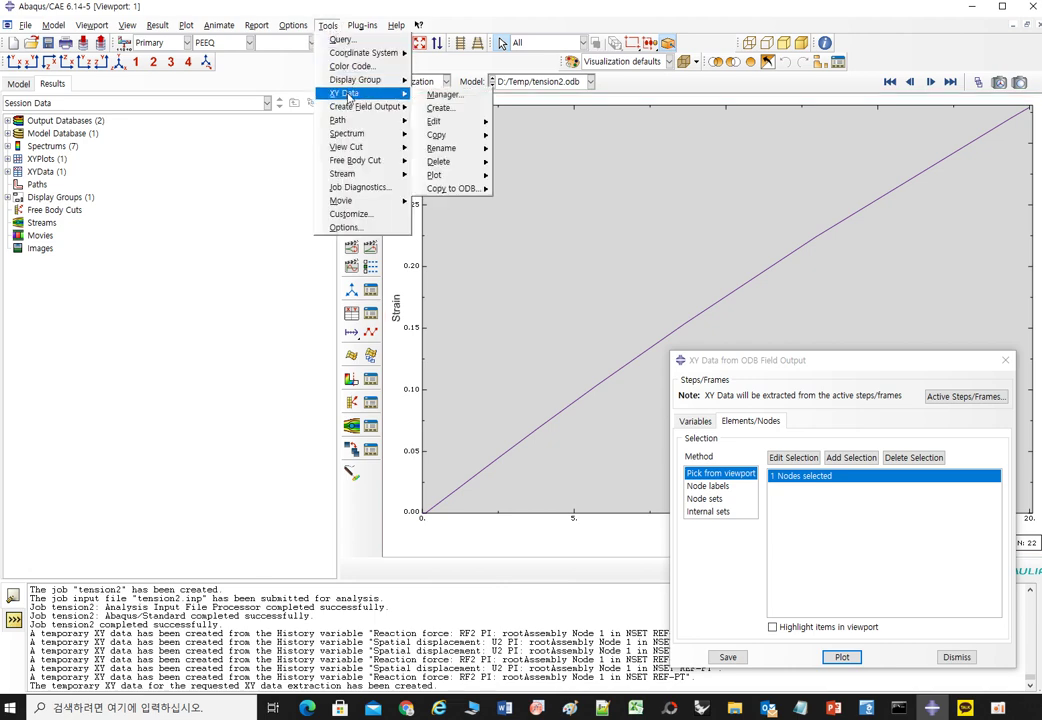
pyautogui.click(444, 94)
pyautogui.doubleClick(565, 266)
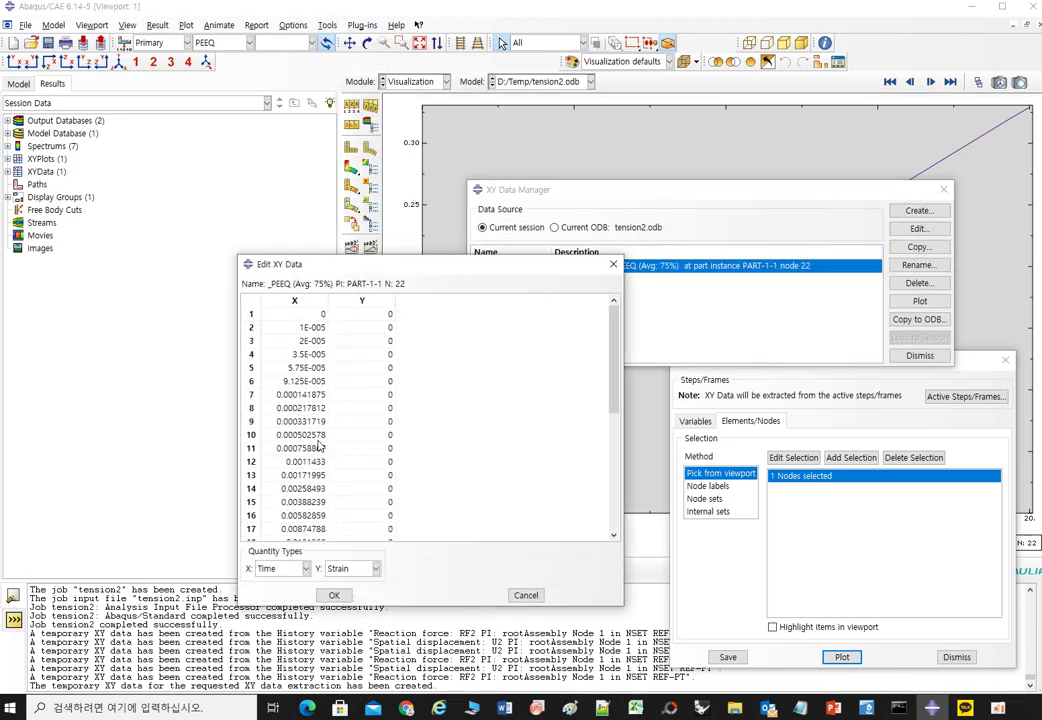
# Copy the complete time and PEEQ table of node 22, then switch to Excel and paste it at cell N4.
pyautogui.moveTo(613, 361); pyautogui.dragTo(613, 553)
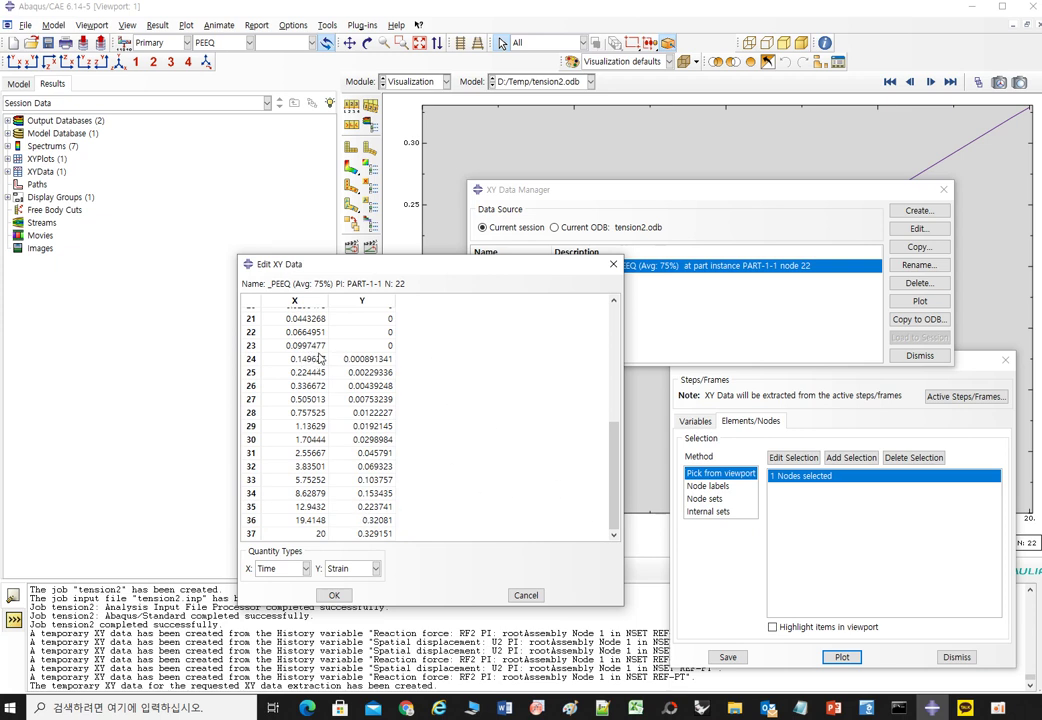
pyautogui.moveTo(318, 345); pyautogui.dragTo(381, 349)
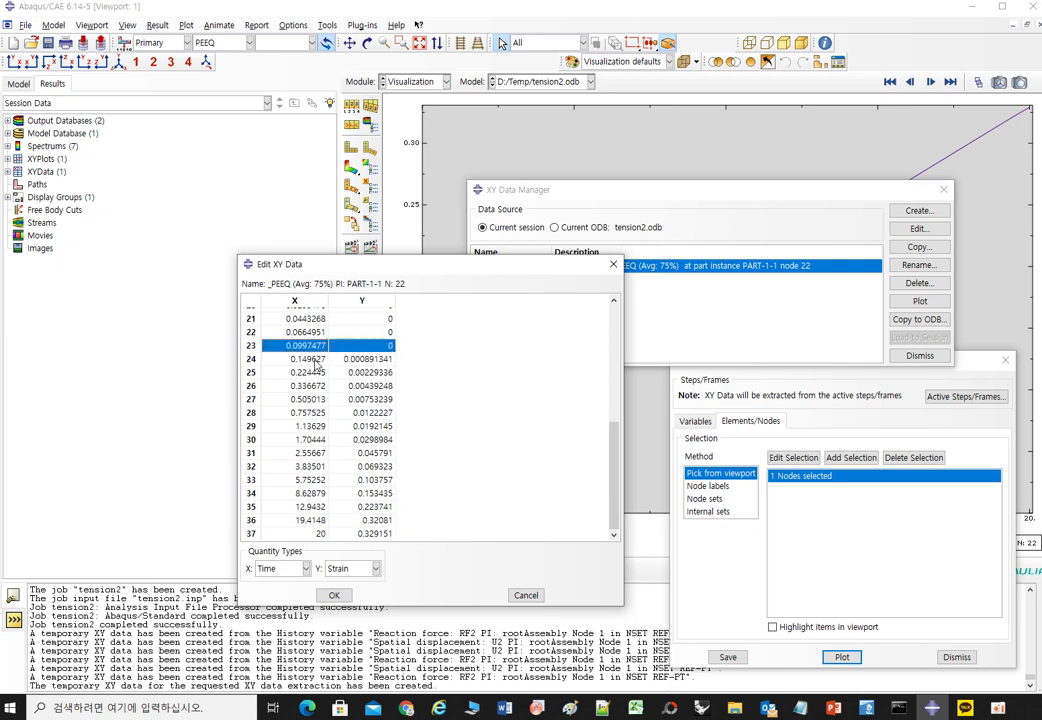
pyautogui.moveTo(316, 365); pyautogui.dragTo(388, 555)
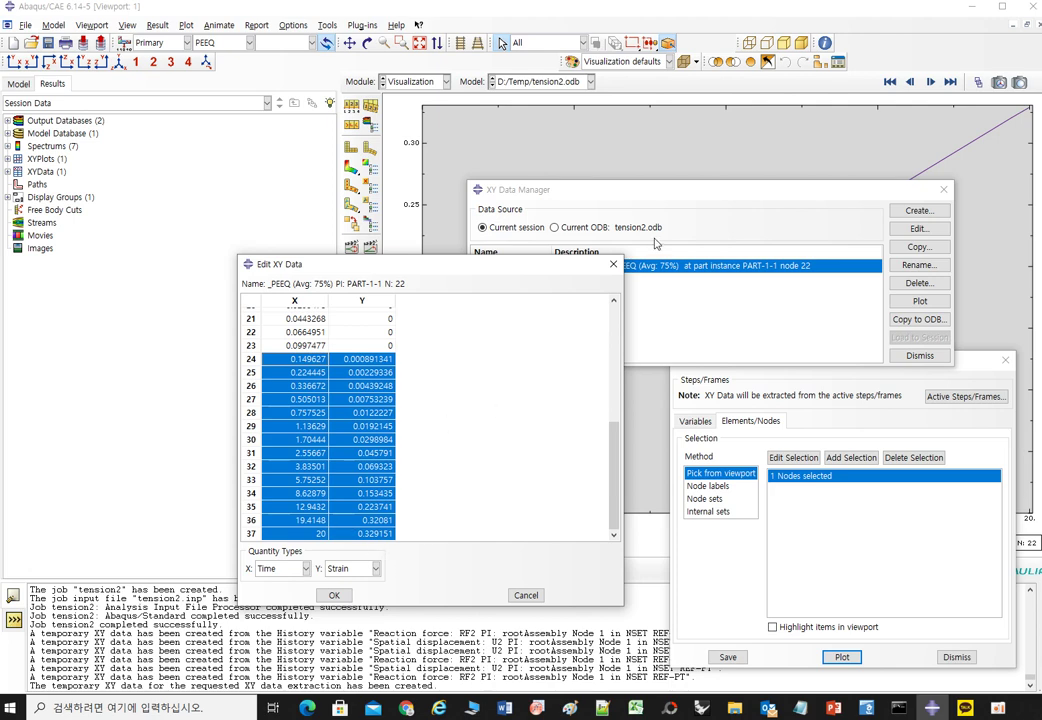
pyautogui.moveTo(548, 272); pyautogui.dragTo(816, 306)
pyautogui.click(632, 567)
pyautogui.scroll(7, 660, 490)
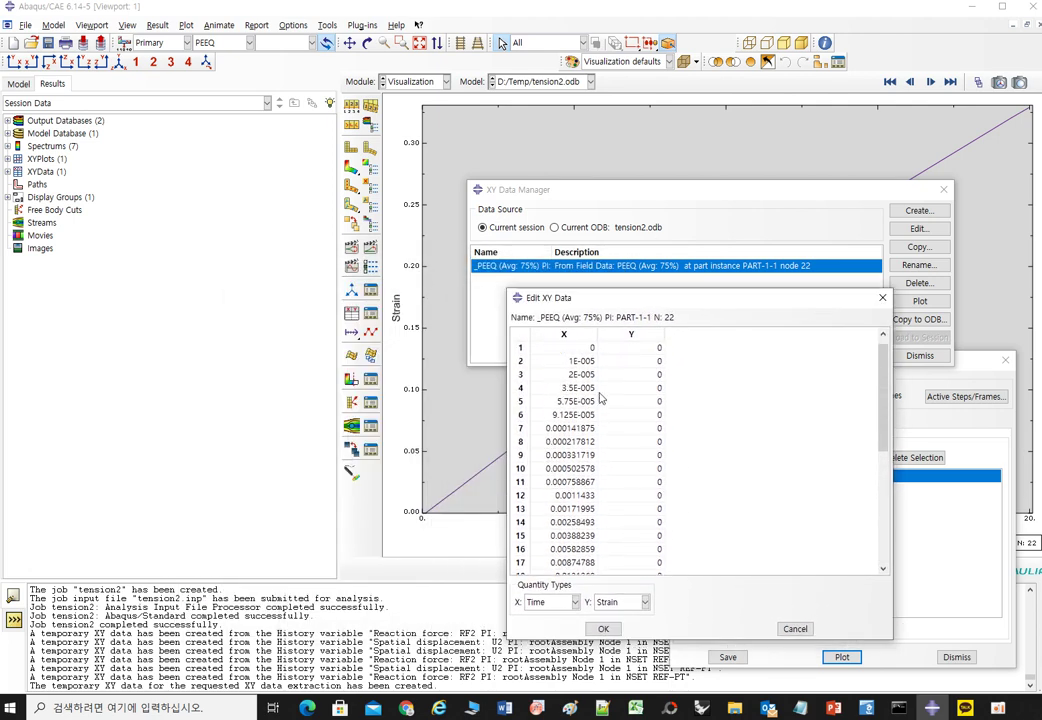
pyautogui.keyDown('shift'); pyautogui.click(575, 350); pyautogui.keyUp('shift')
pyautogui.click(636, 708)
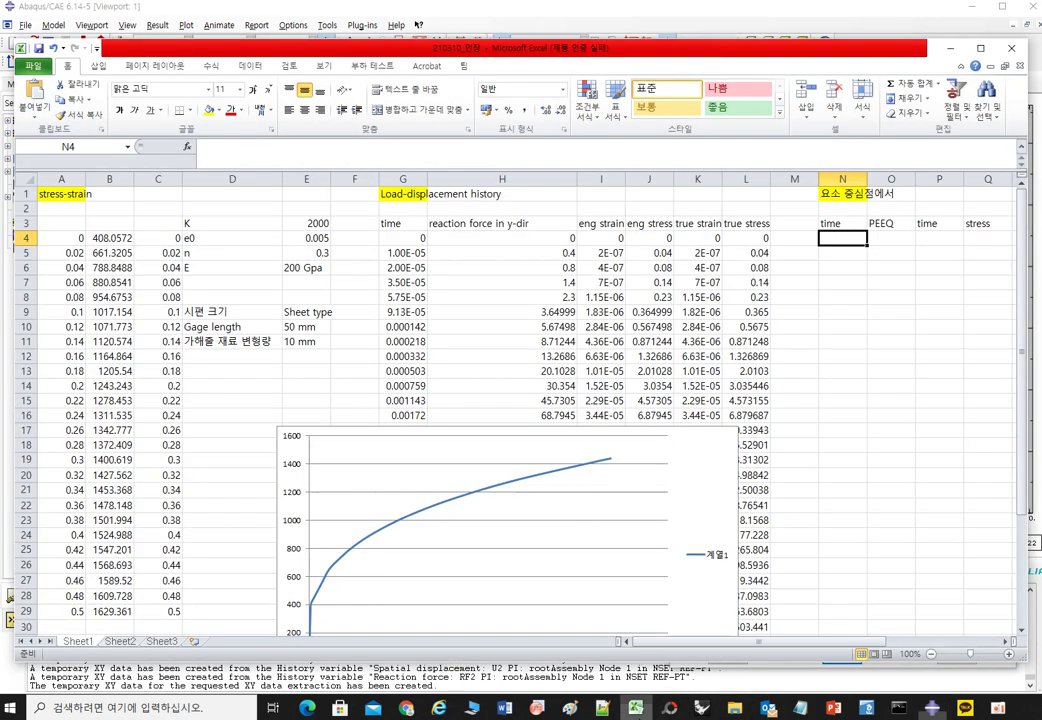
pyautogui.hotkey('ctrl', 'v')
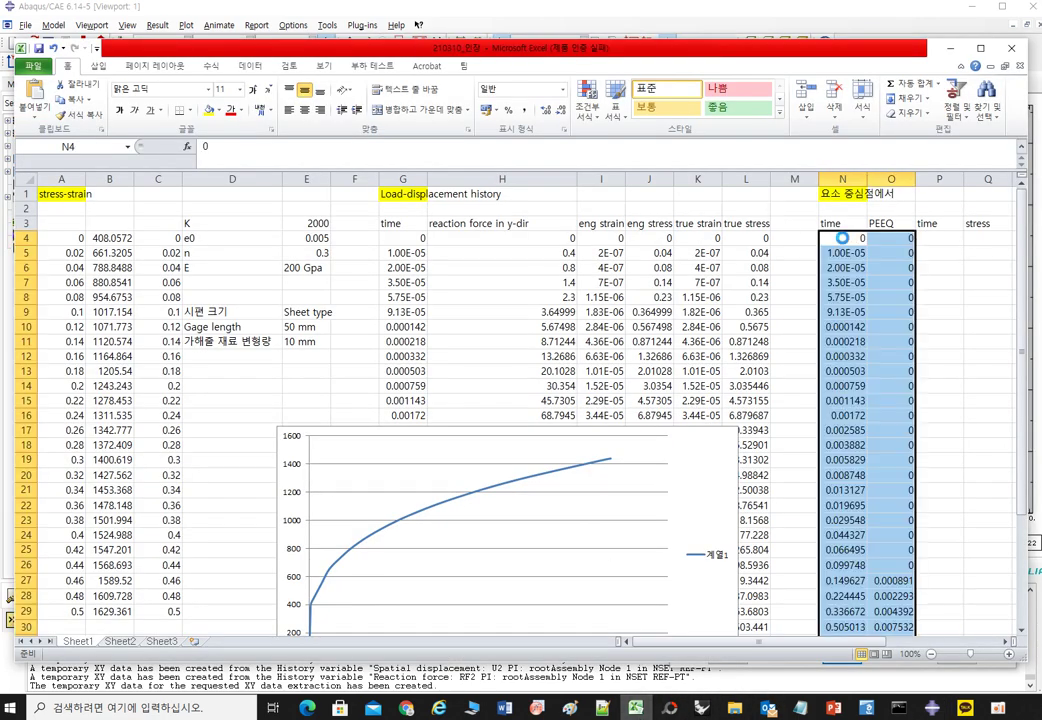
# Switch back to Abaqus, add PE22 and the PE Max. Principal component to the output variables and plot them with PEEQ.
pyautogui.click(585, 25)
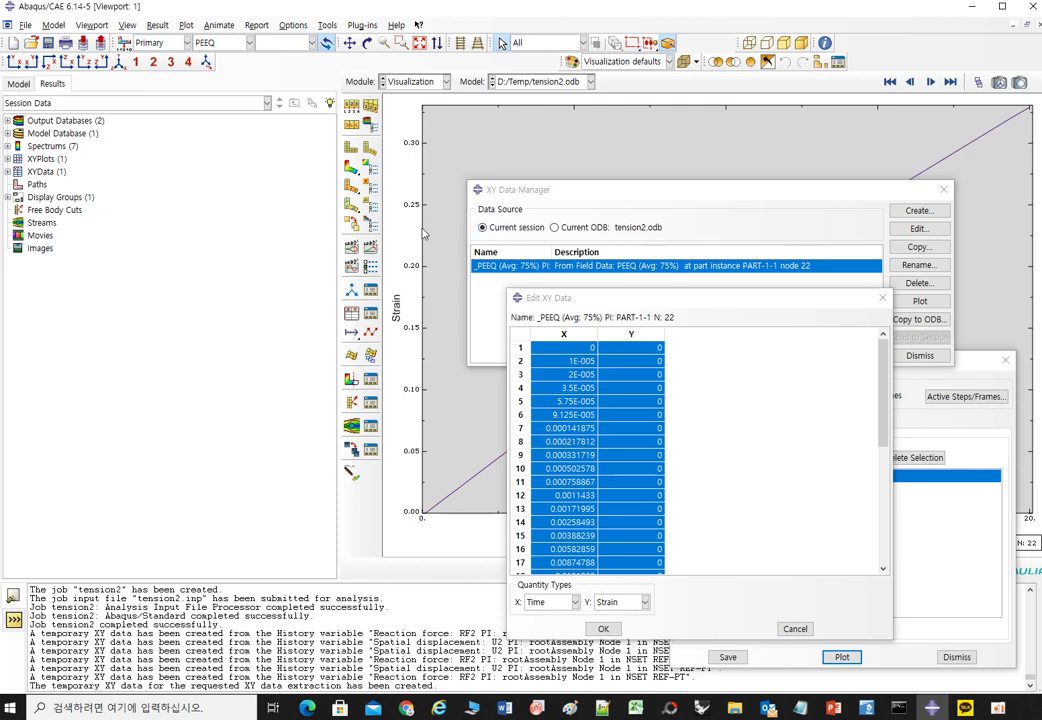
pyautogui.click(948, 431)
pyautogui.click(697, 424)
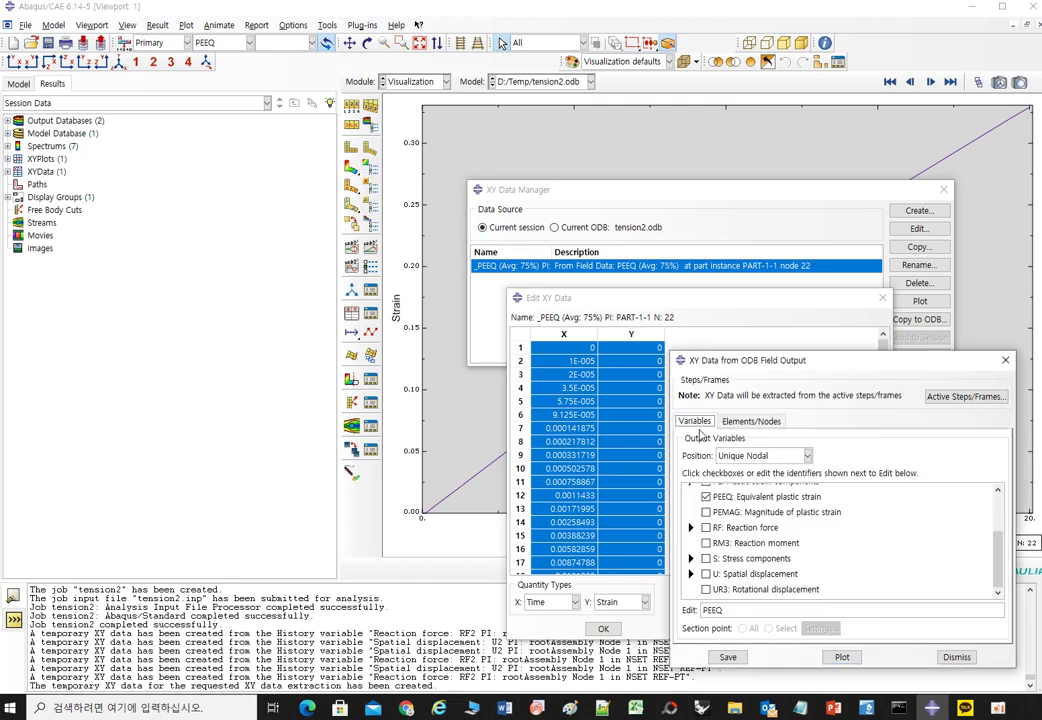
pyautogui.scroll(3, 715, 520)
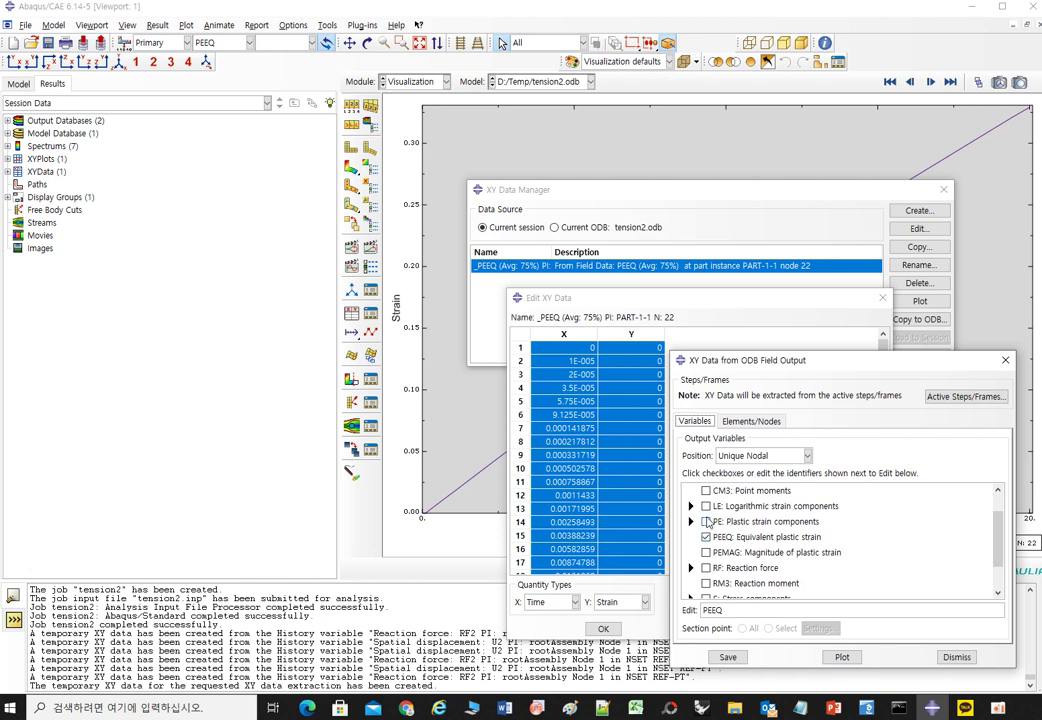
pyautogui.click(690, 521)
pyautogui.scroll(-2, 740, 555)
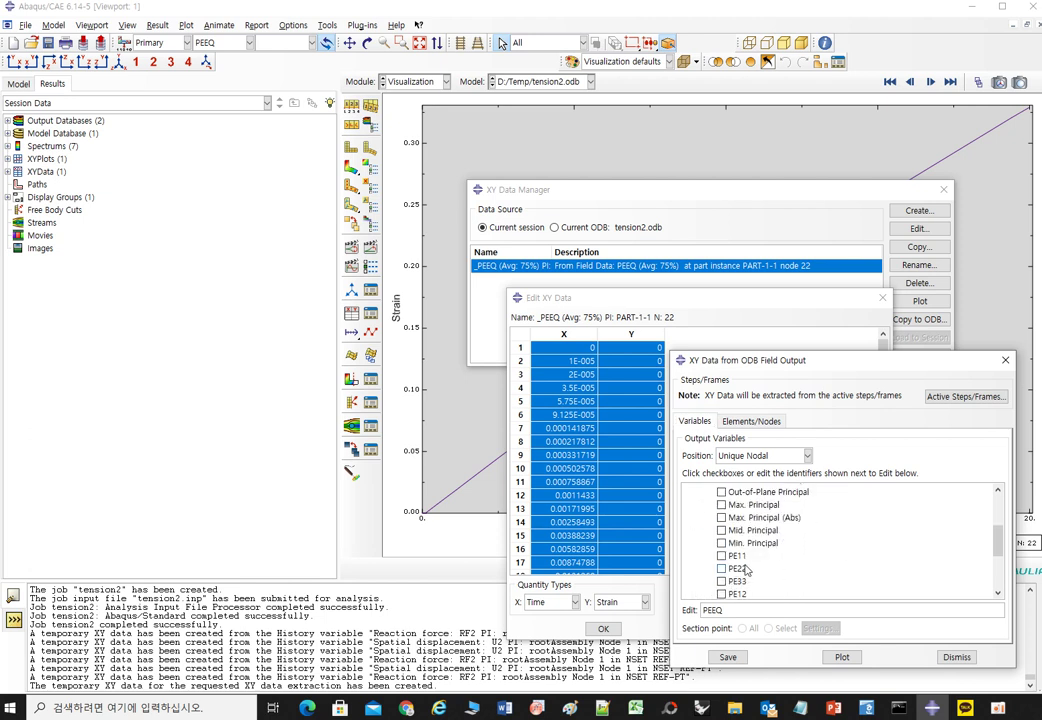
pyautogui.click(722, 568)
pyautogui.click(779, 506)
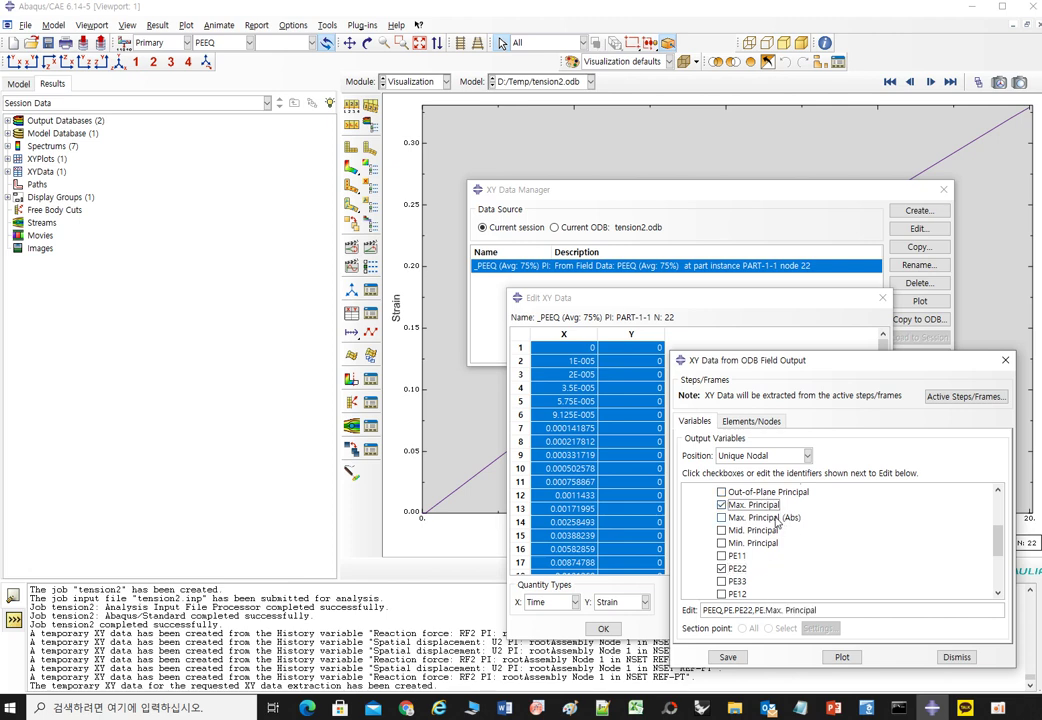
pyautogui.click(842, 657)
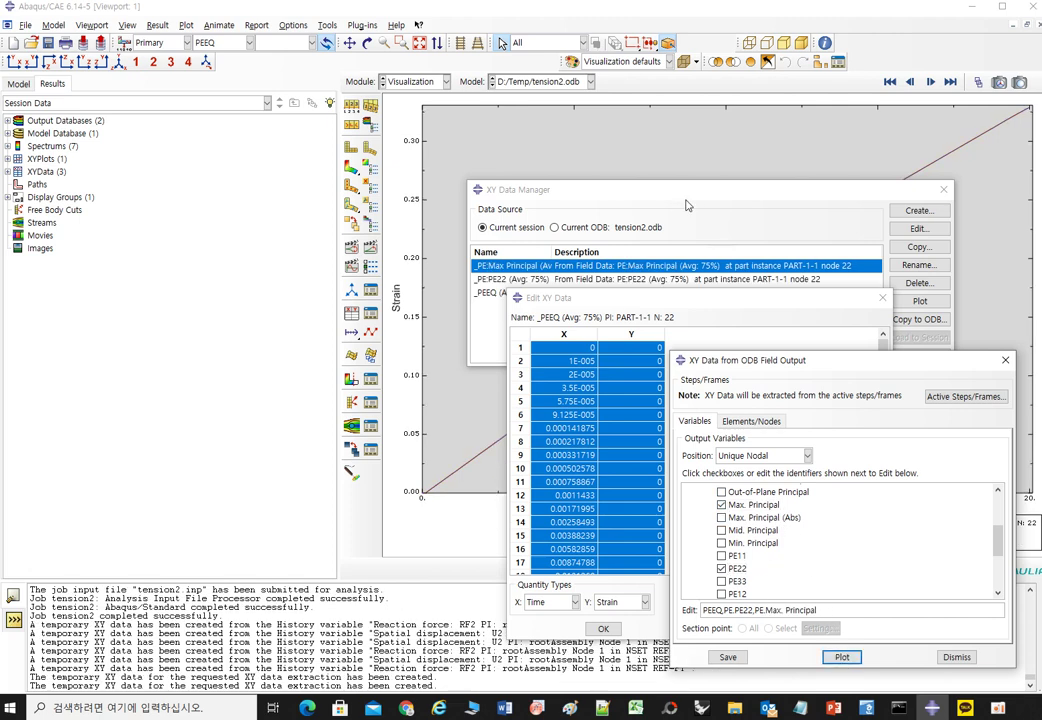
# Compare the plotted PEEQ, PE22 and PE Max. Principal curves at close range, then restore the full plot.
pyautogui.moveTo(700, 192); pyautogui.dragTo(241, 201)
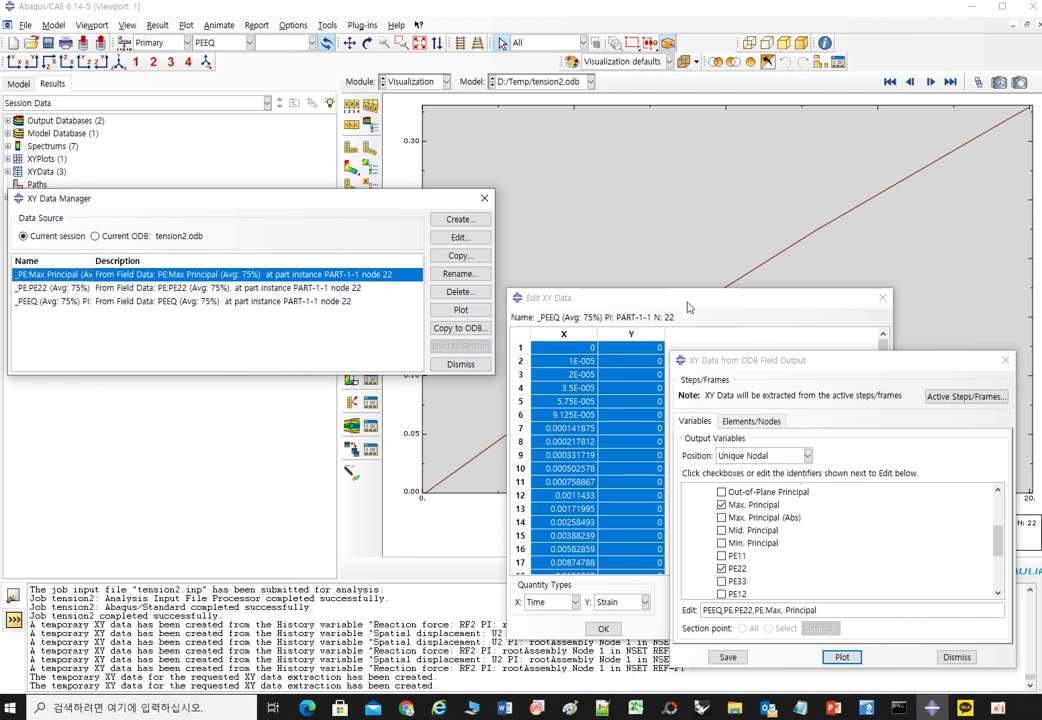
pyautogui.moveTo(687, 307); pyautogui.dragTo(981, 379)
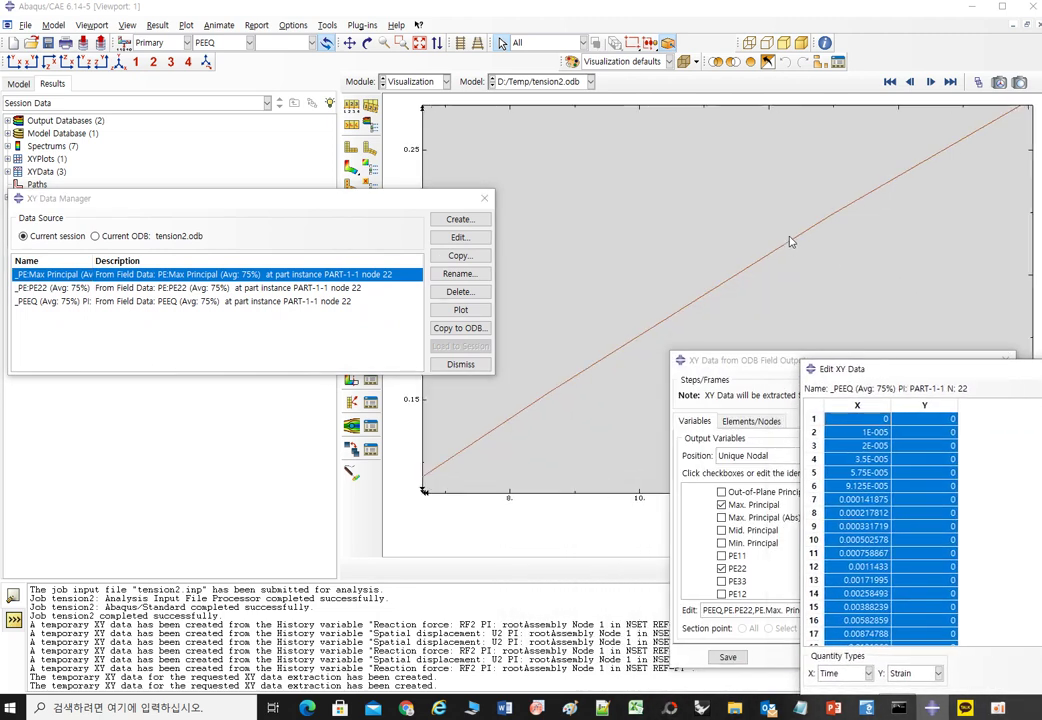
pyautogui.scroll(4, 790, 245)
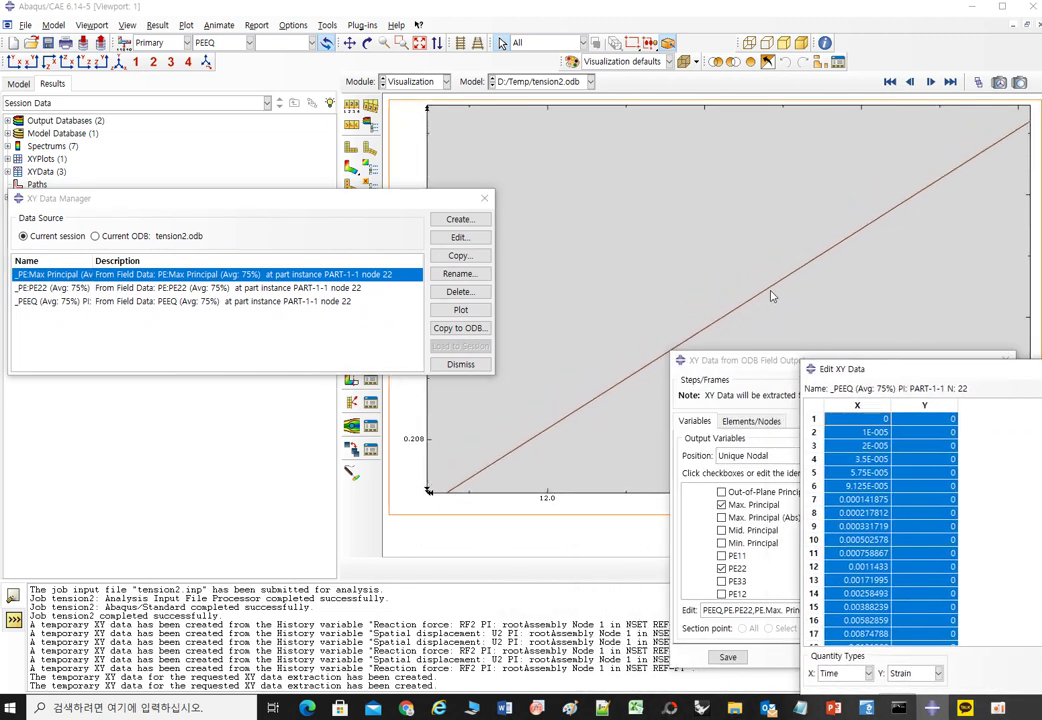
pyautogui.scroll(2, 750, 285)
pyautogui.scroll(-2, 760, 290)
pyautogui.click(421, 44)
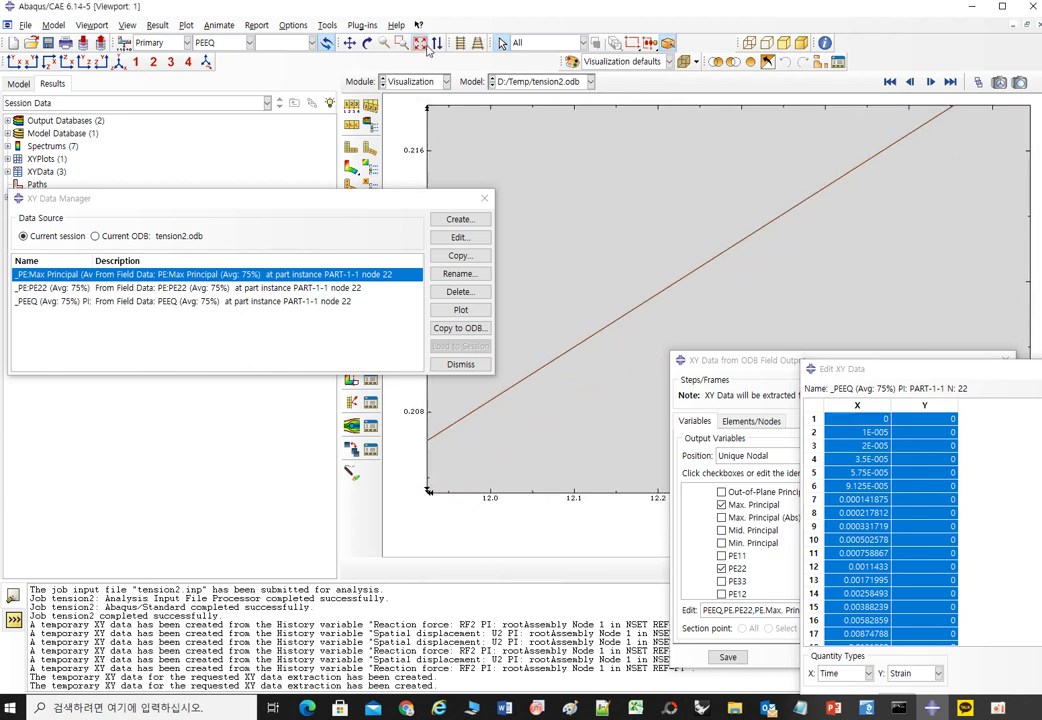
pyautogui.moveTo(849, 373); pyautogui.dragTo(267, 377)
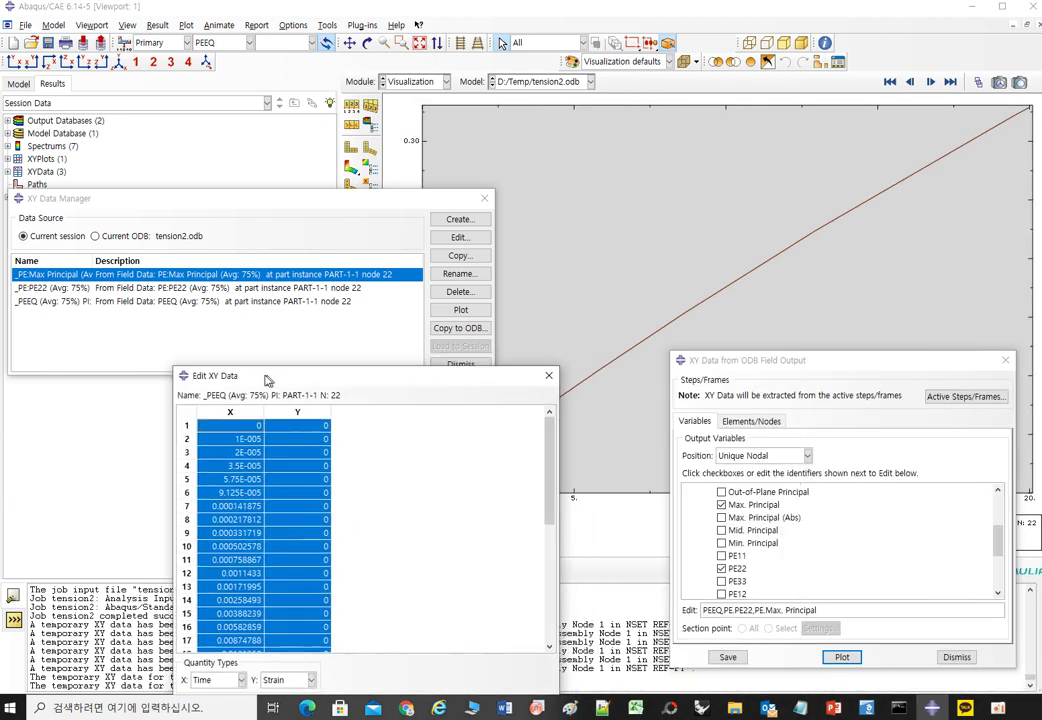
# Clear PEEQ, PE22 and PE Max. Principal from the field output variables.
pyautogui.click(778, 376)
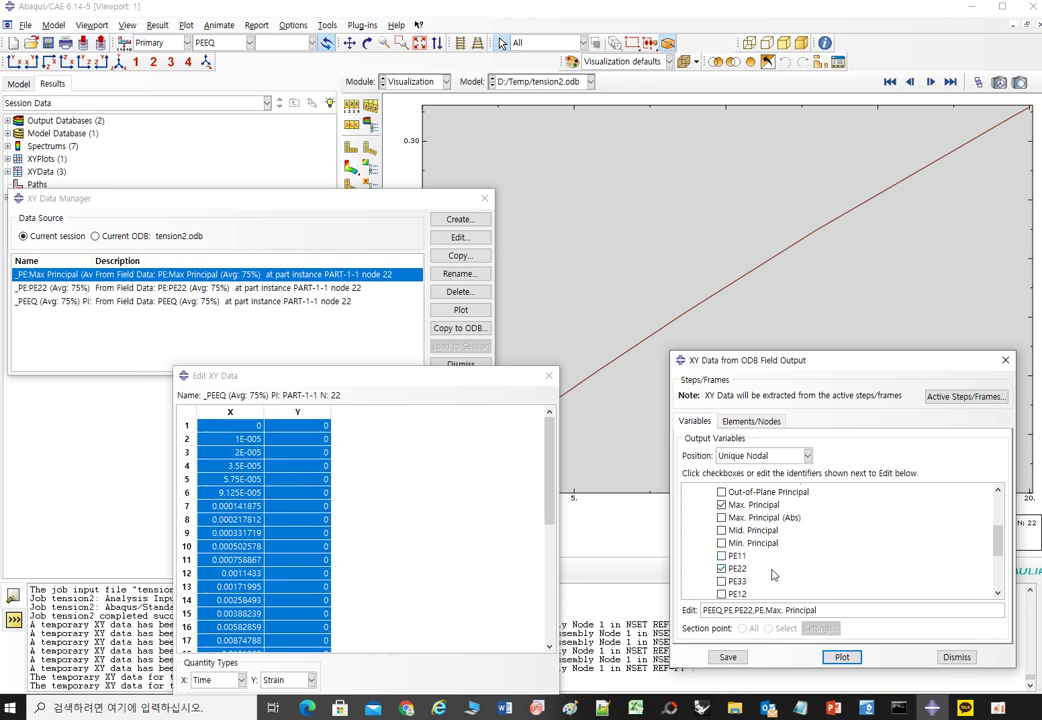
pyautogui.scroll(-3, 766, 577)
pyautogui.scroll(2, 754, 550)
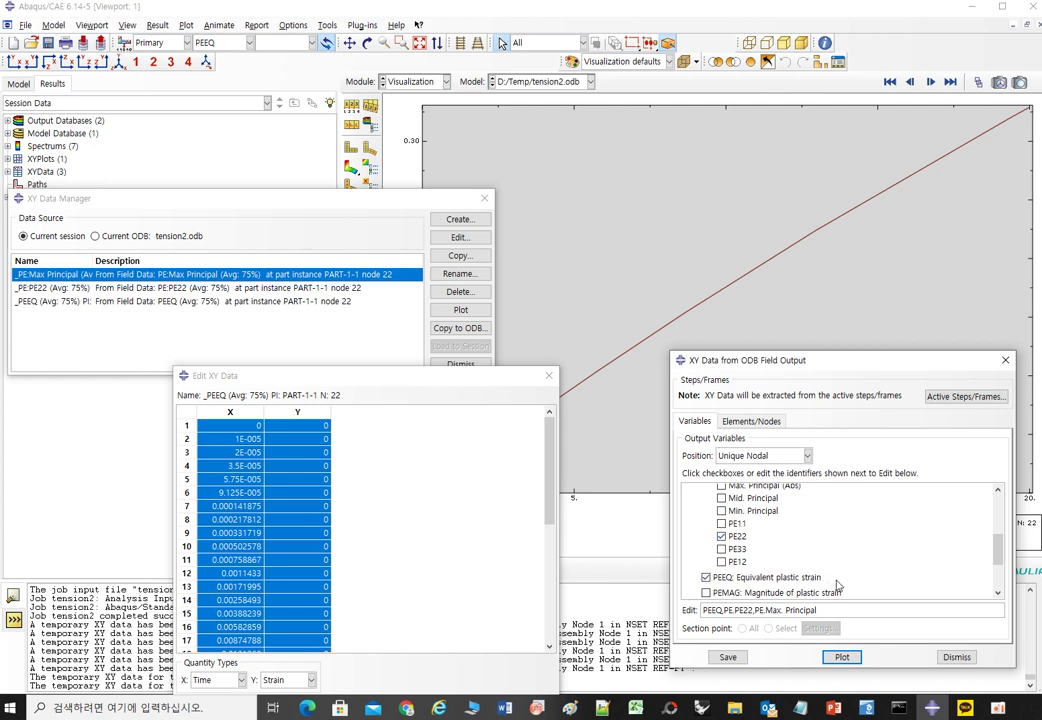
pyautogui.click(749, 575)
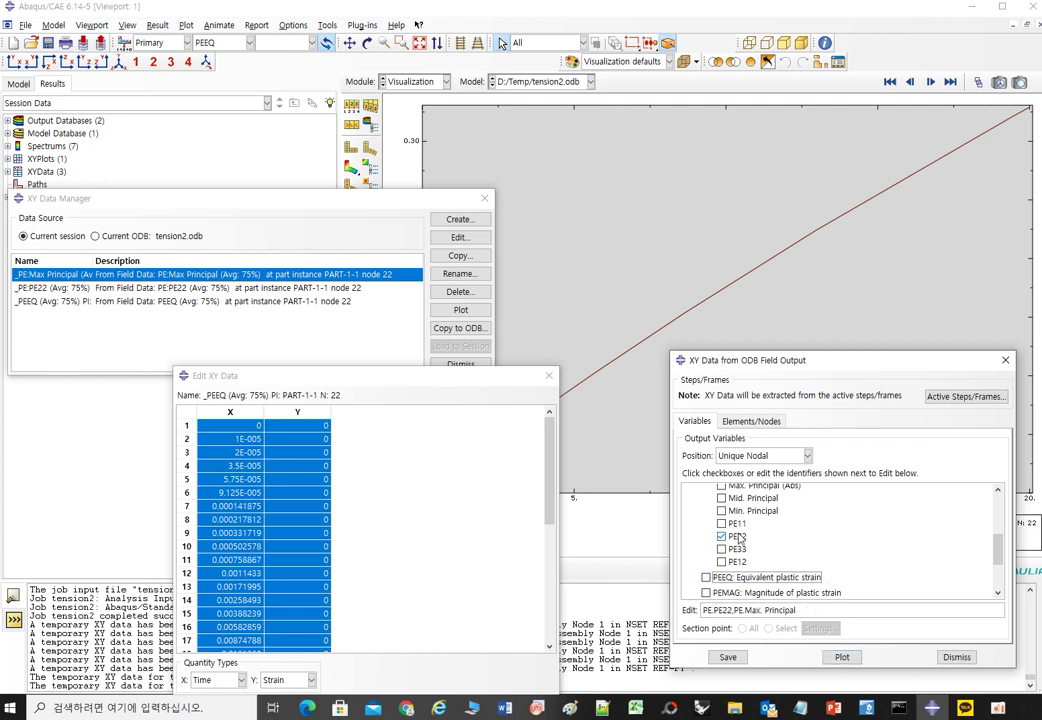
pyautogui.click(739, 537)
pyautogui.scroll(2, 797, 542)
pyautogui.click(752, 552)
pyautogui.scroll(3, 705, 545)
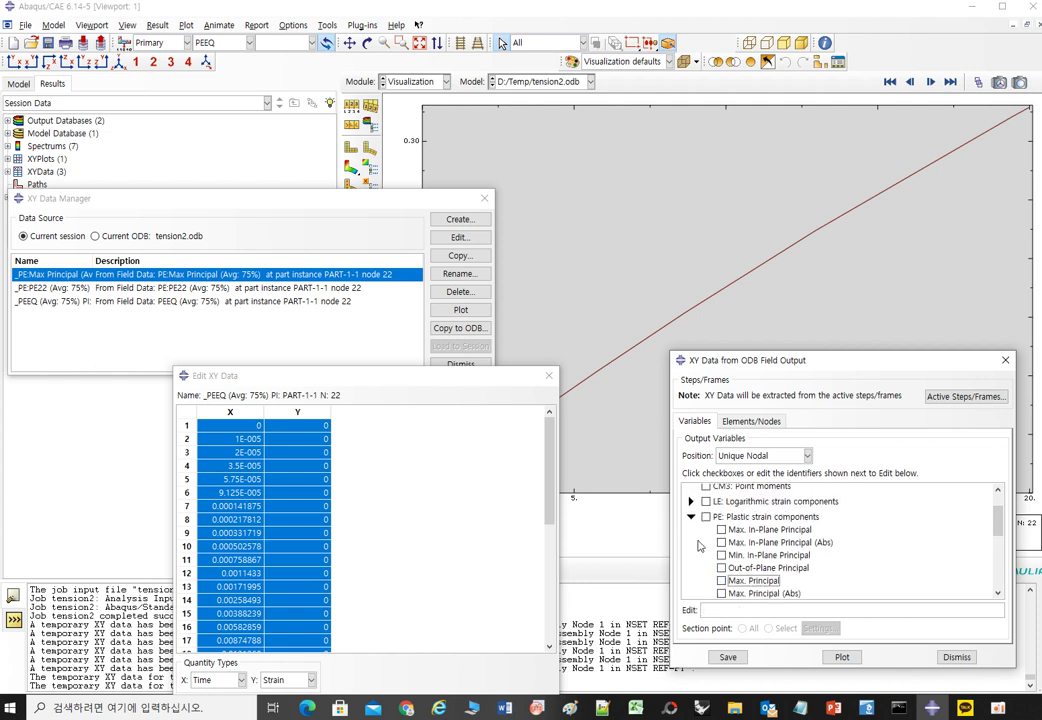
# Check Mises, Max. Principal and S22 under the stress components and plot them for the picked node.
pyautogui.scroll(-6, 698, 555)
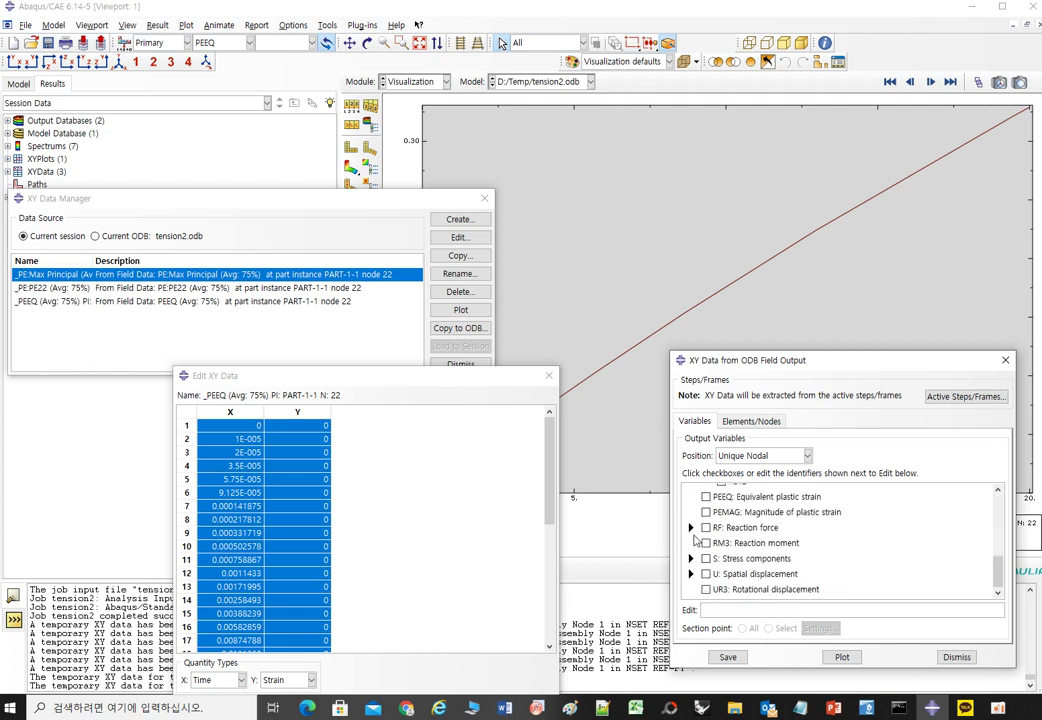
pyautogui.click(690, 558)
pyautogui.scroll(-2, 700, 545)
pyautogui.click(722, 531)
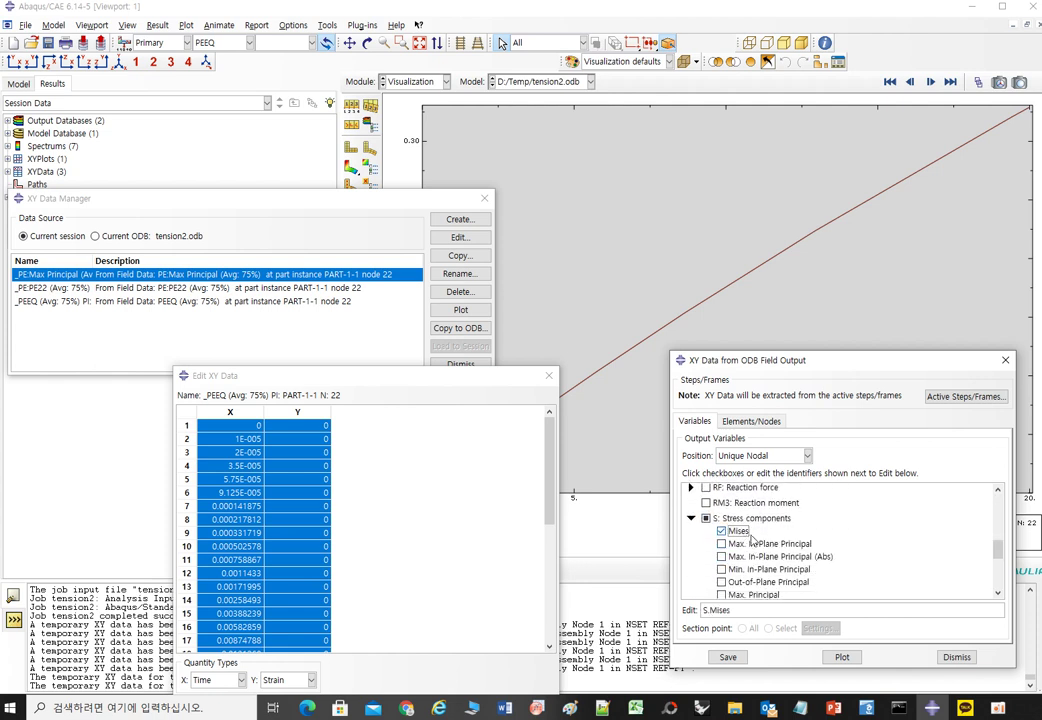
pyautogui.click(770, 594)
pyautogui.scroll(-3, 805, 586)
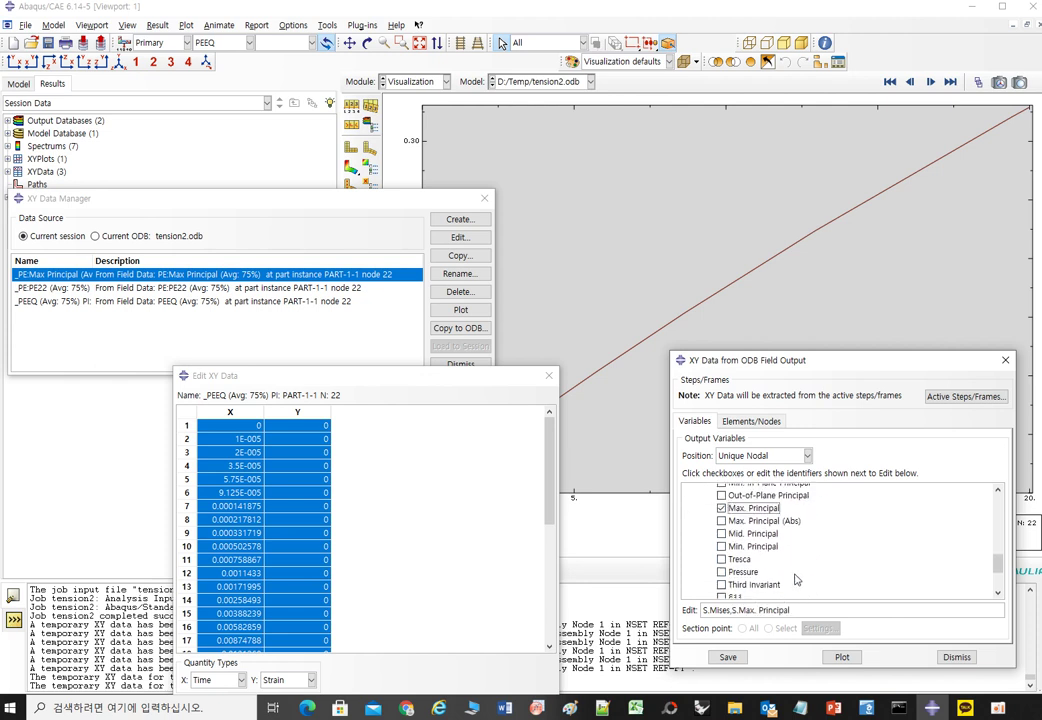
pyautogui.click(722, 576)
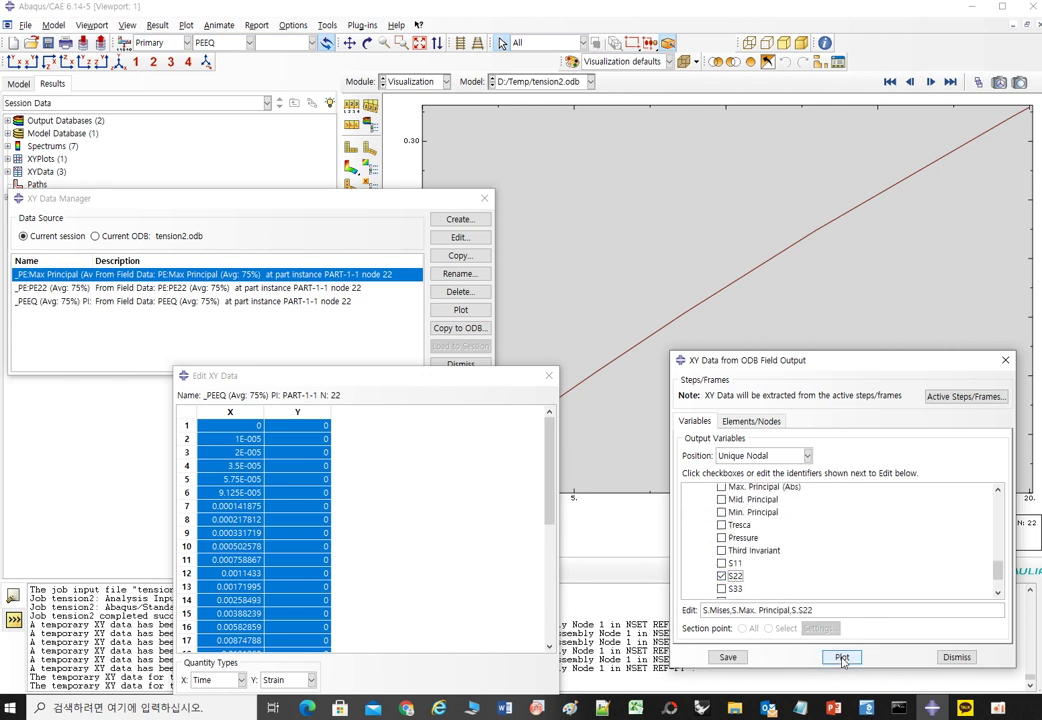
pyautogui.click(842, 657)
# Compare the Mises, Max. Principal and S22 stress curves at close range, then restore the full plot.
pyautogui.moveTo(443, 376); pyautogui.dragTo(898, 398)
pyautogui.moveTo(366, 206); pyautogui.dragTo(474, 449)
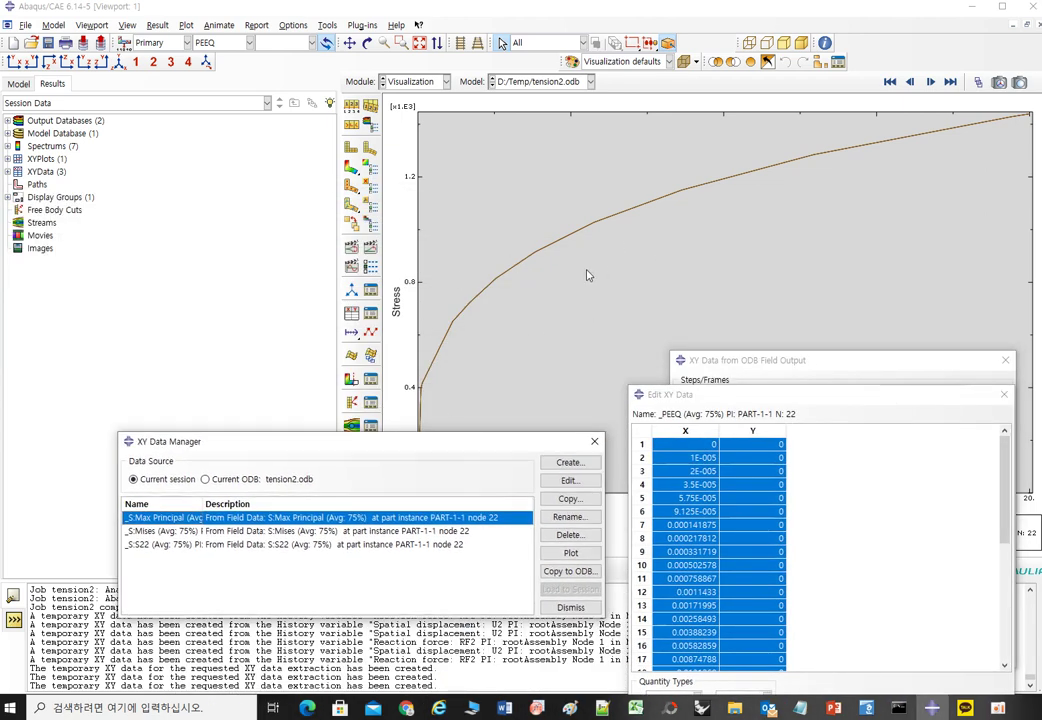
pyautogui.scroll(10, 588, 276)
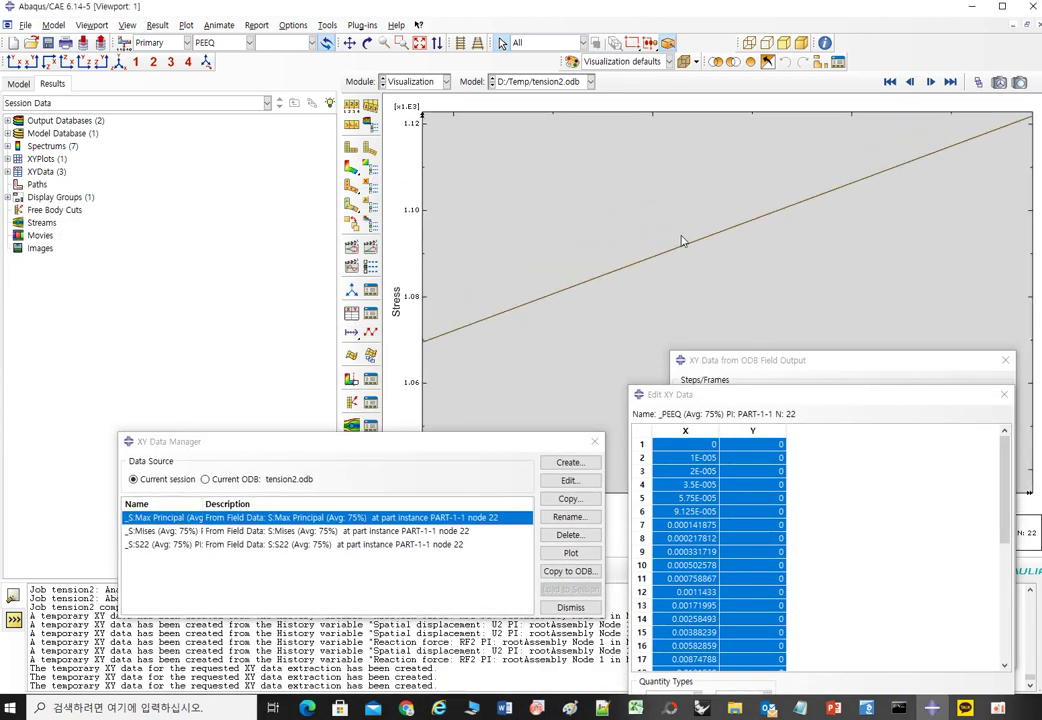
pyautogui.scroll(10, 690, 248)
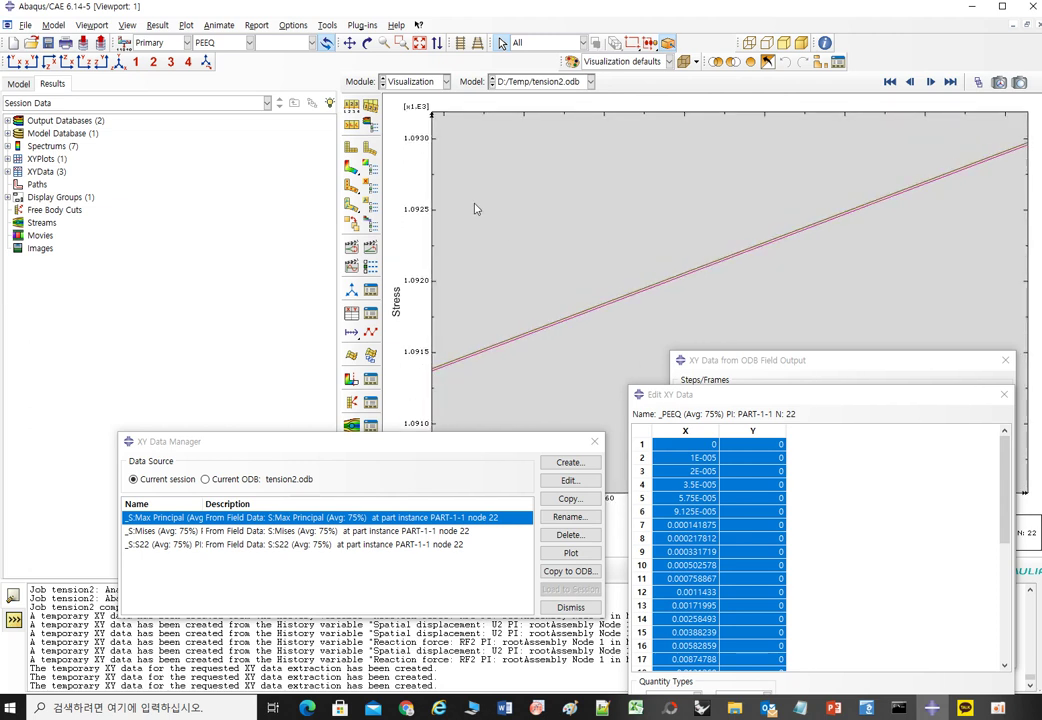
pyautogui.click(420, 43)
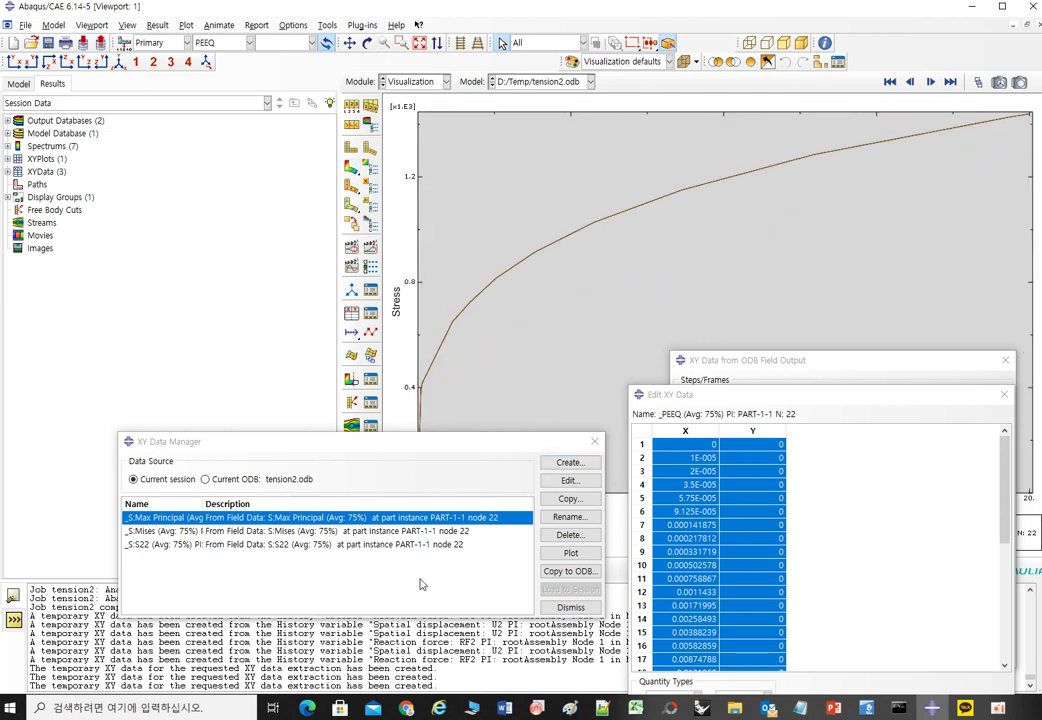
# Open the S22 curve's data, copy its full time and stress table, and paste it into the Excel sheet at cell P4.
pyautogui.click(182, 531)
pyautogui.click(183, 545)
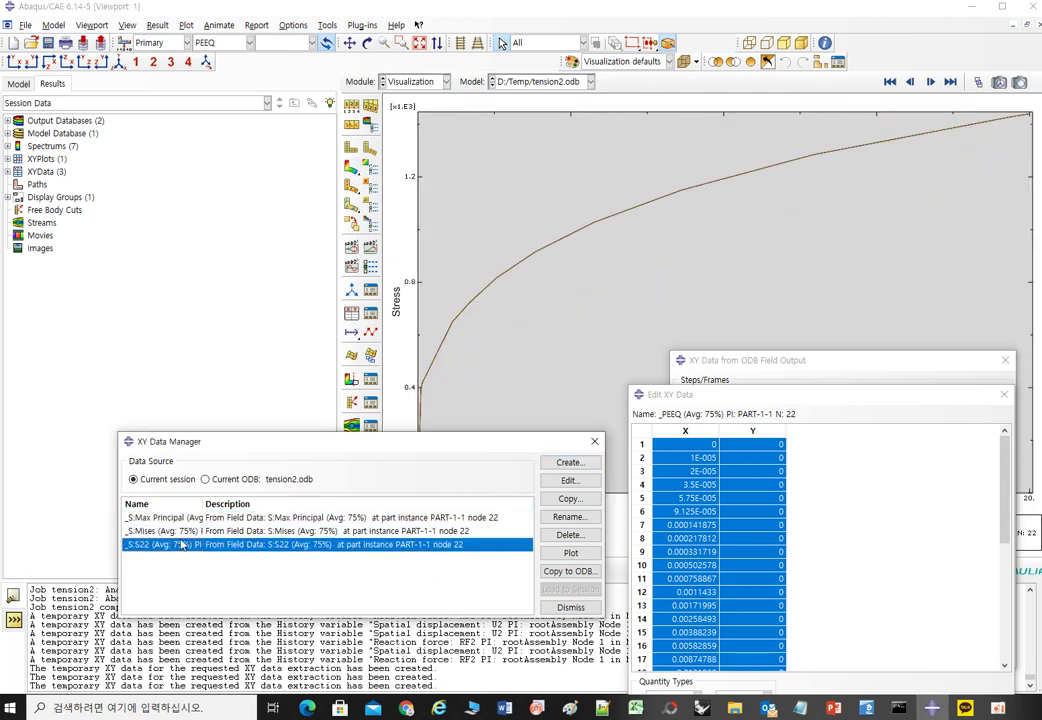
pyautogui.doubleClick(200, 545)
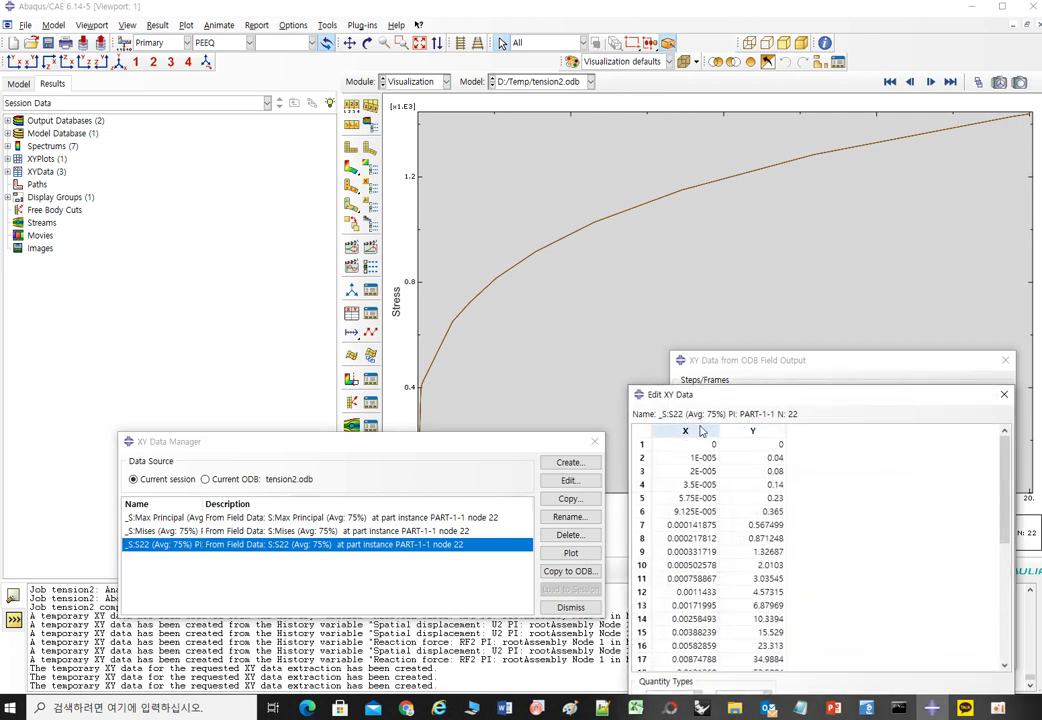
pyautogui.moveTo(710, 436); pyautogui.dragTo(749, 437)
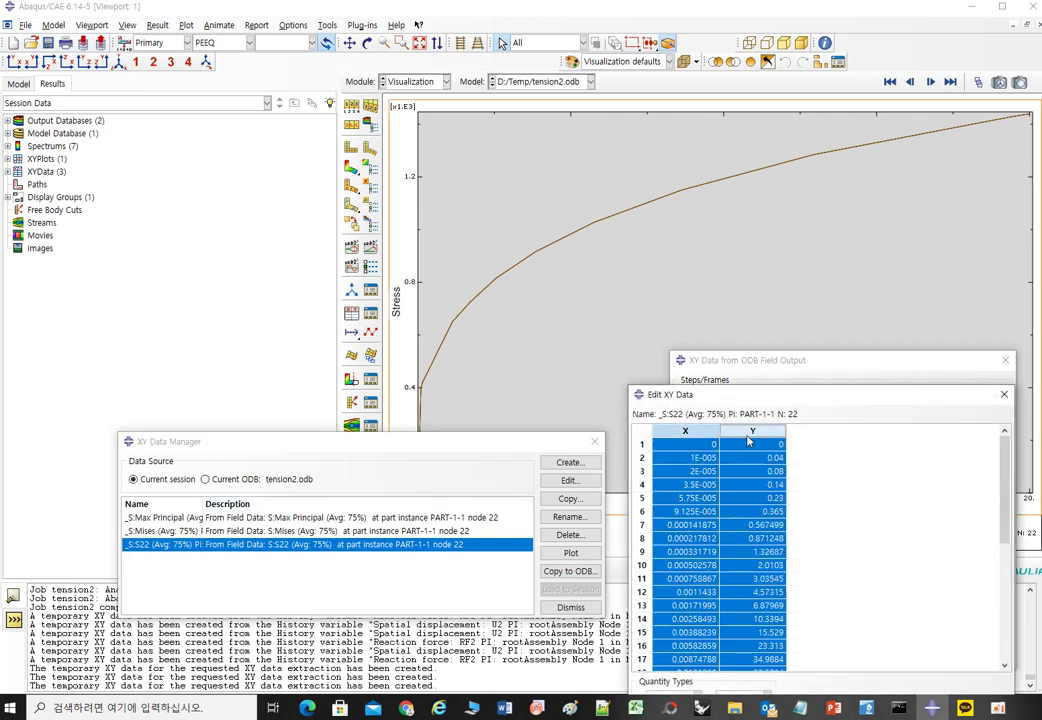
pyautogui.click(971, 7)
pyautogui.click(872, 292)
pyautogui.click(933, 238)
pyautogui.hotkey('ctrl', 'v')
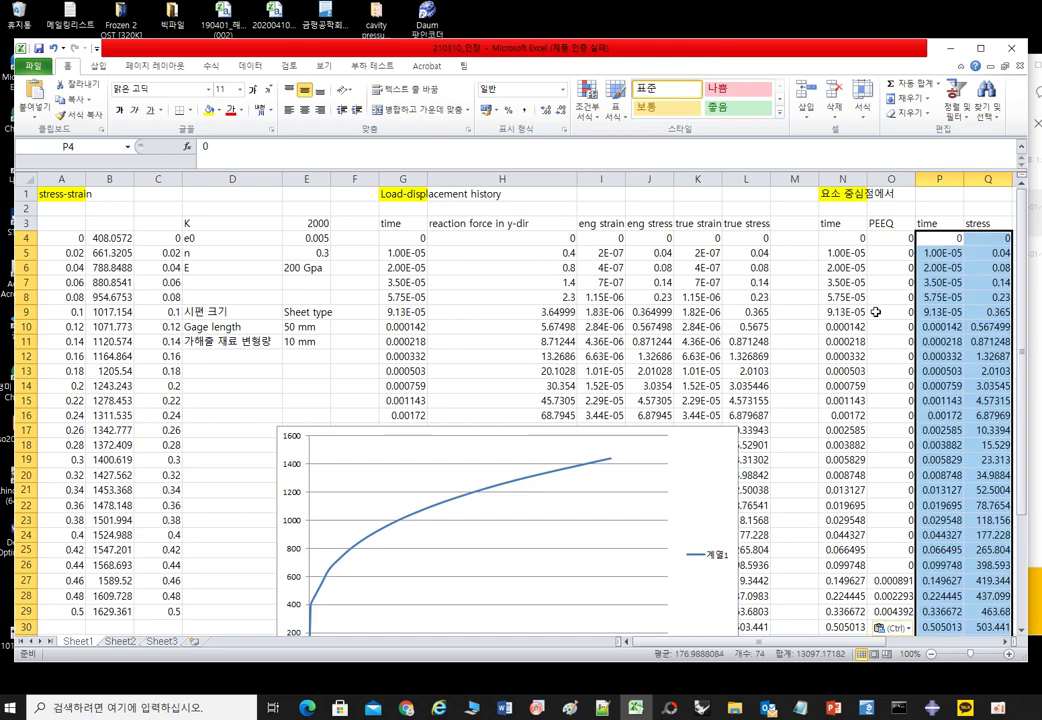
# Reference the PEEQ value of O26 in cell S26 and the stress value of Q26 in cell T26.
pyautogui.hscroll(3, 972, 337)
pyautogui.click(932, 250)
pyautogui.scroll(-5, 880, 300)
pyautogui.scroll(5, 860, 320)
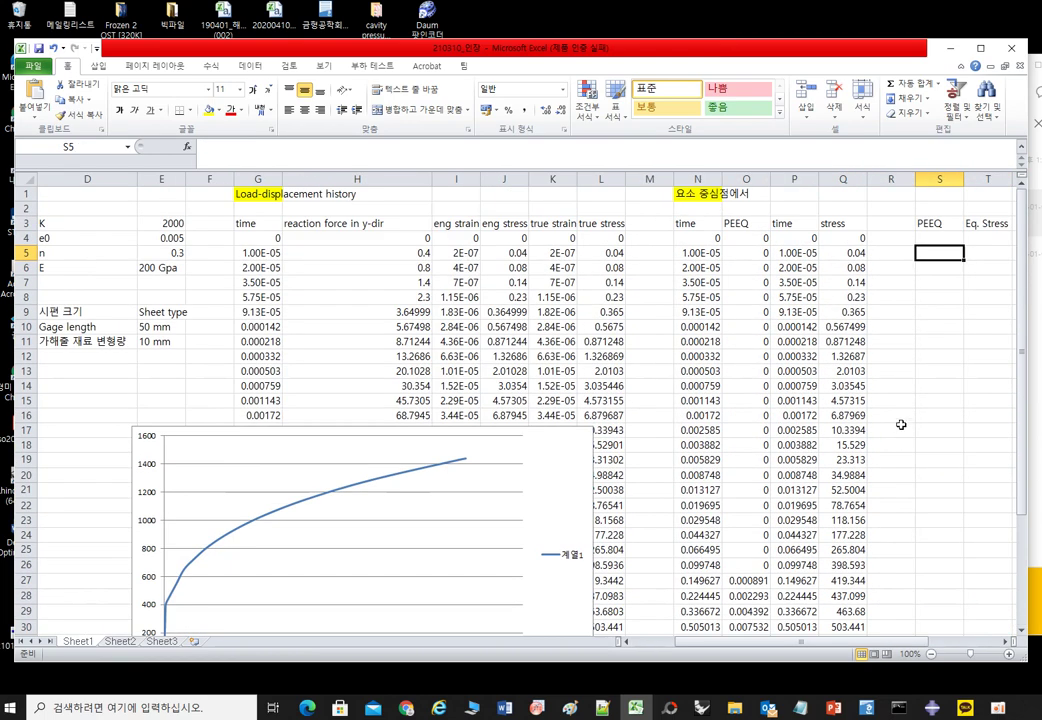
pyautogui.keyDown('ctrl'); pyautogui.scroll(-1, 833, 337); pyautogui.keyUp('ctrl')
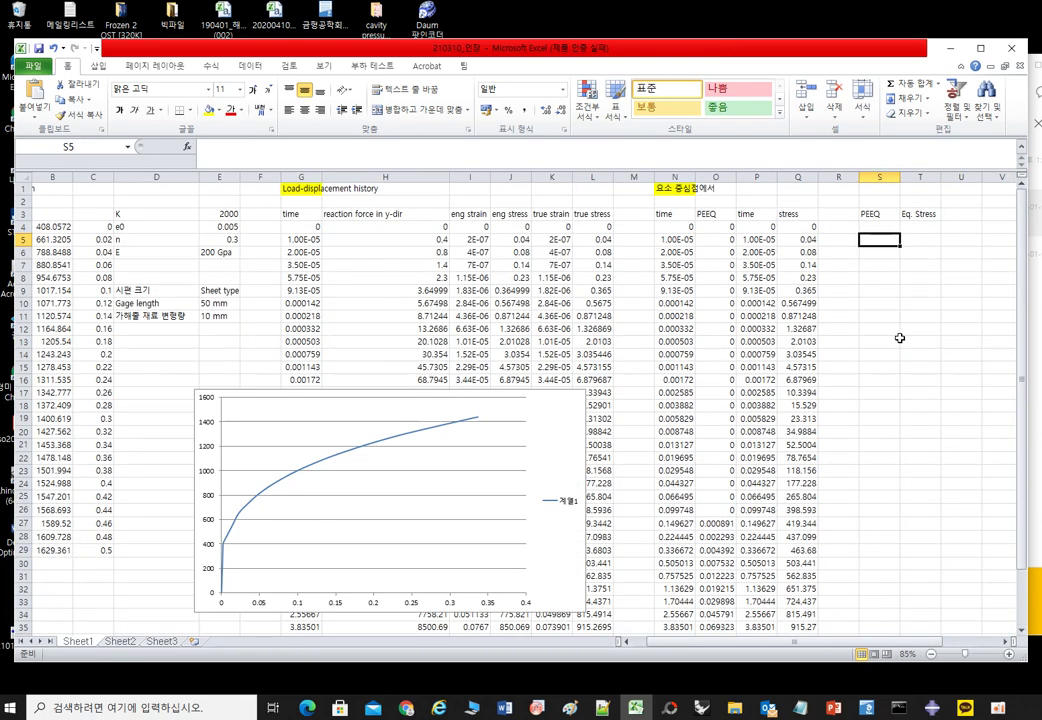
pyautogui.click(875, 509)
pyautogui.write('=')
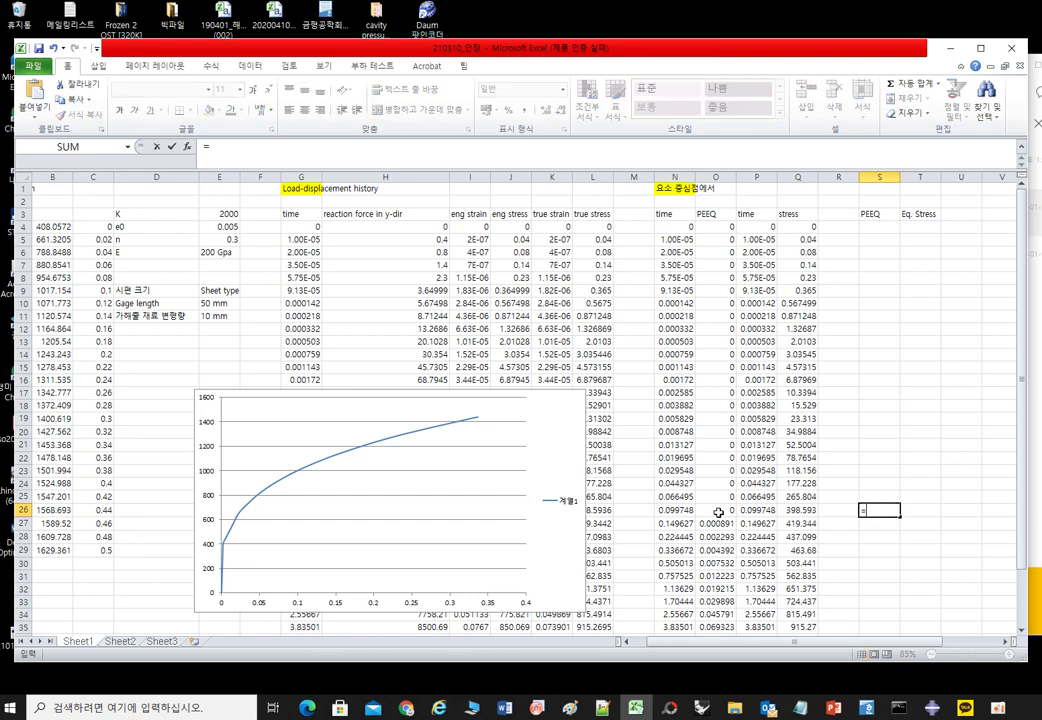
pyautogui.click(800, 510)
pyautogui.press('Return')
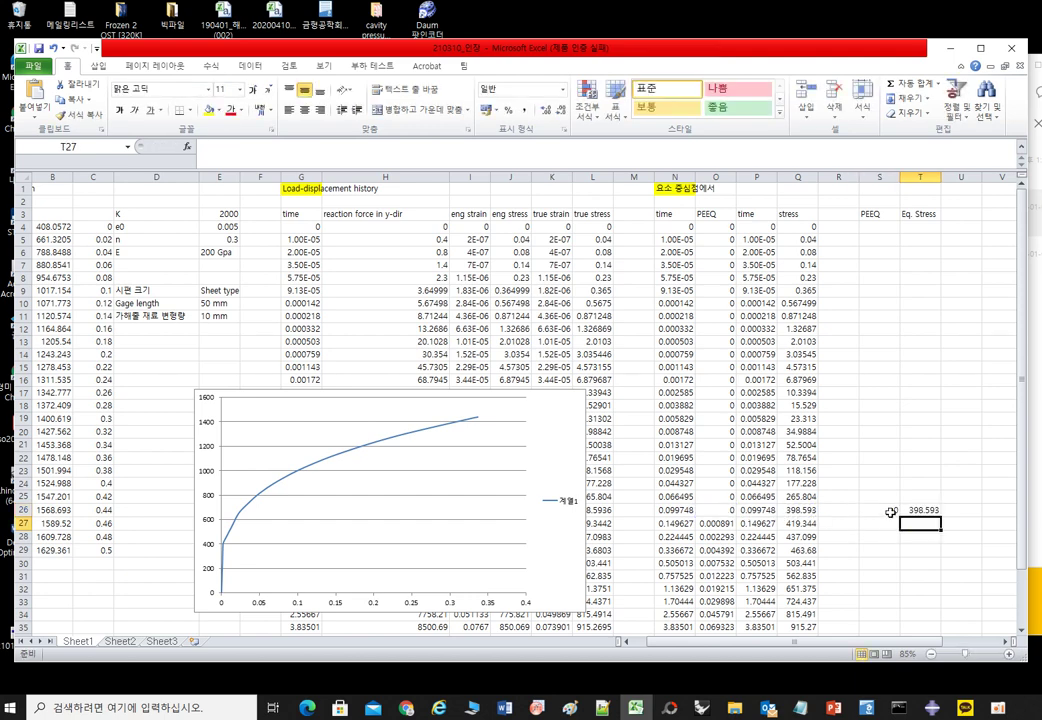
# Fill the PEEQ and stress references in S26:T26 down through row 40.
pyautogui.moveTo(891, 512); pyautogui.dragTo(921, 612)
pyautogui.click(880, 614)
pyautogui.press('Delete')
# Plot S26:T40 as a smooth-line scatter chart without markers and place it below and beside the existing true stress-strain chart.
pyautogui.moveTo(882, 423); pyautogui.dragTo(917, 604)
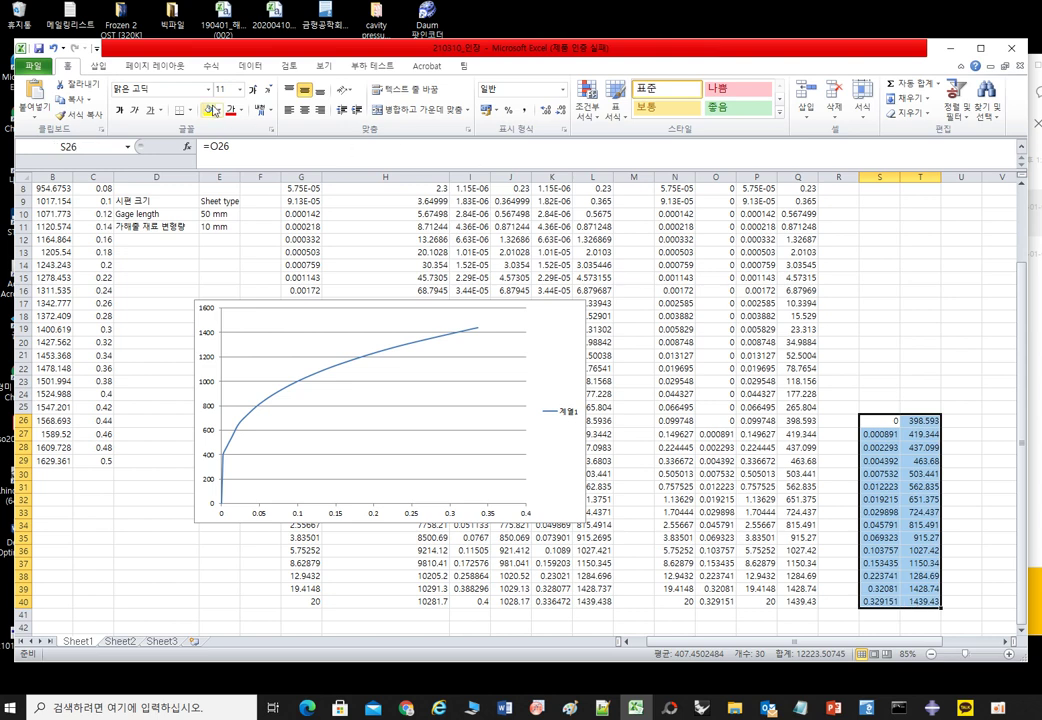
pyautogui.click(98, 66)
pyautogui.click(419, 100)
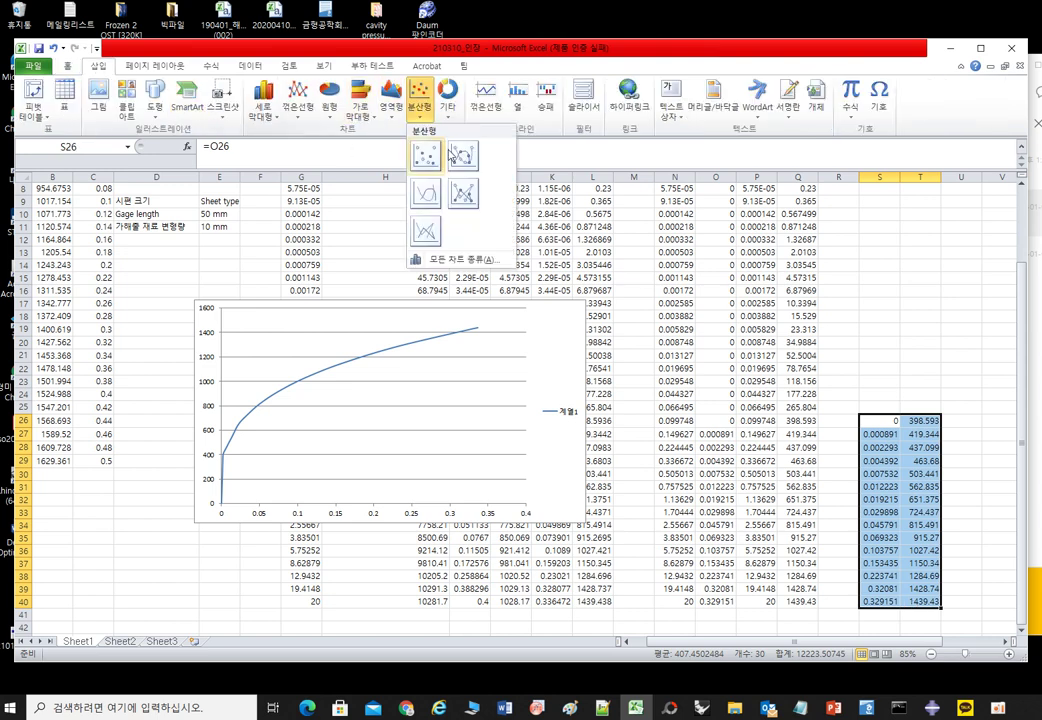
pyautogui.click(426, 194)
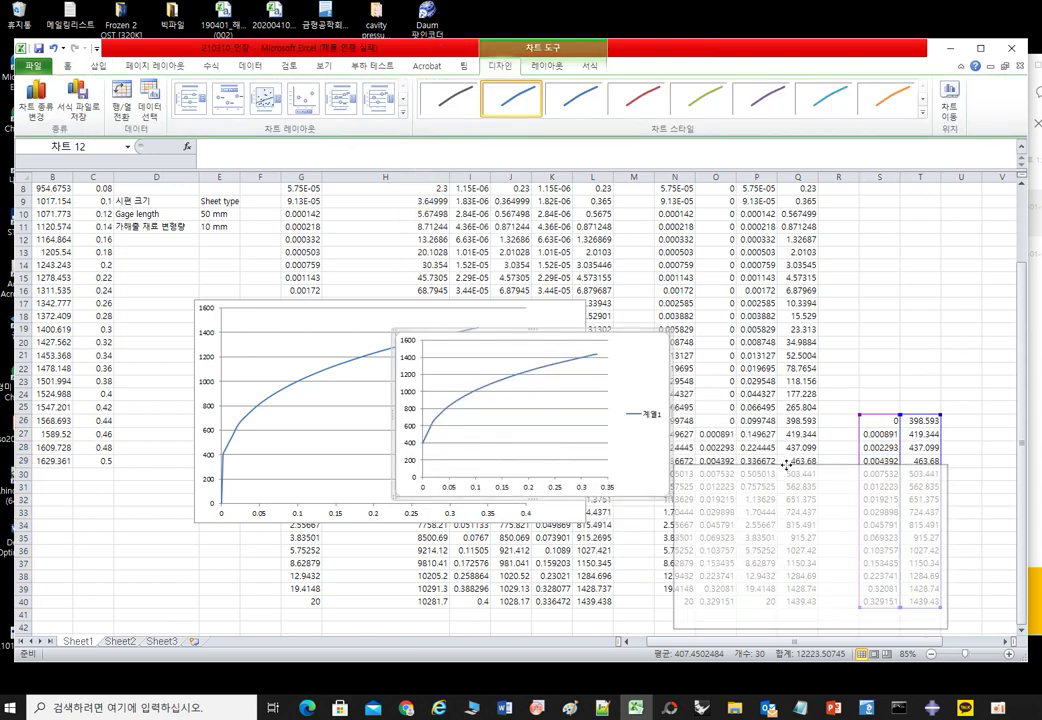
pyautogui.moveTo(509, 332); pyautogui.dragTo(786, 470)
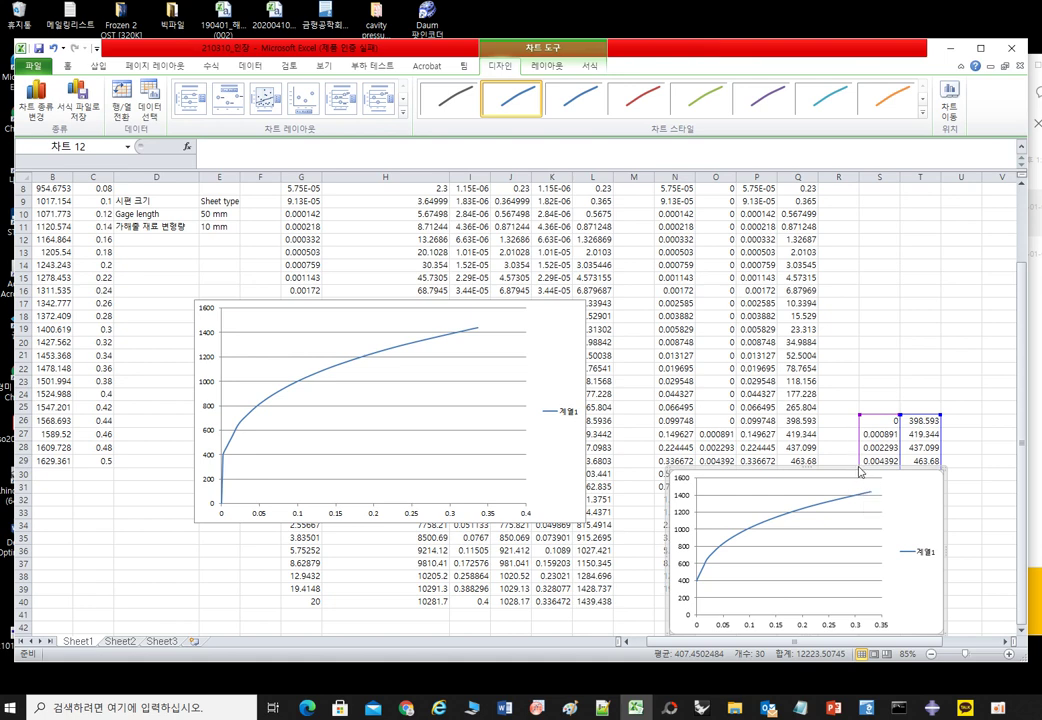
pyautogui.moveTo(759, 458); pyautogui.dragTo(600, 438)
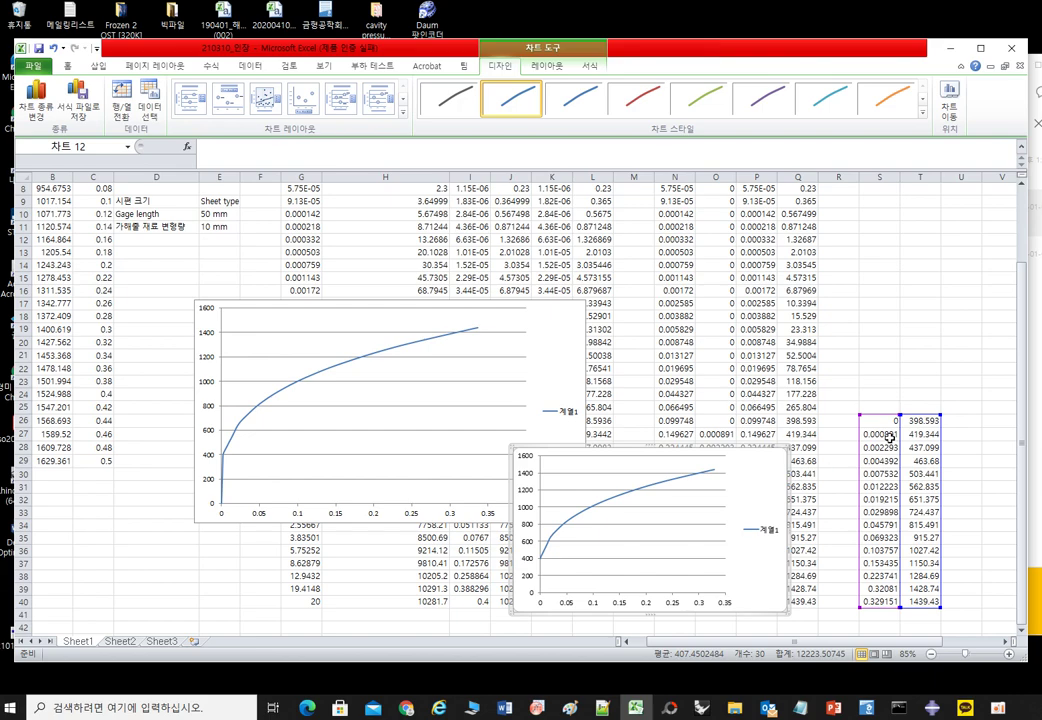
# Compare the input stress-strain table in columns A and B with the PEEQ and Eq. Stress values in columns S and T.
pyautogui.click(100, 252)
pyautogui.scroll(3, 124, 265)
pyautogui.keyDown('ctrl'); pyautogui.scroll(-1, 131, 430); pyautogui.keyUp('ctrl')
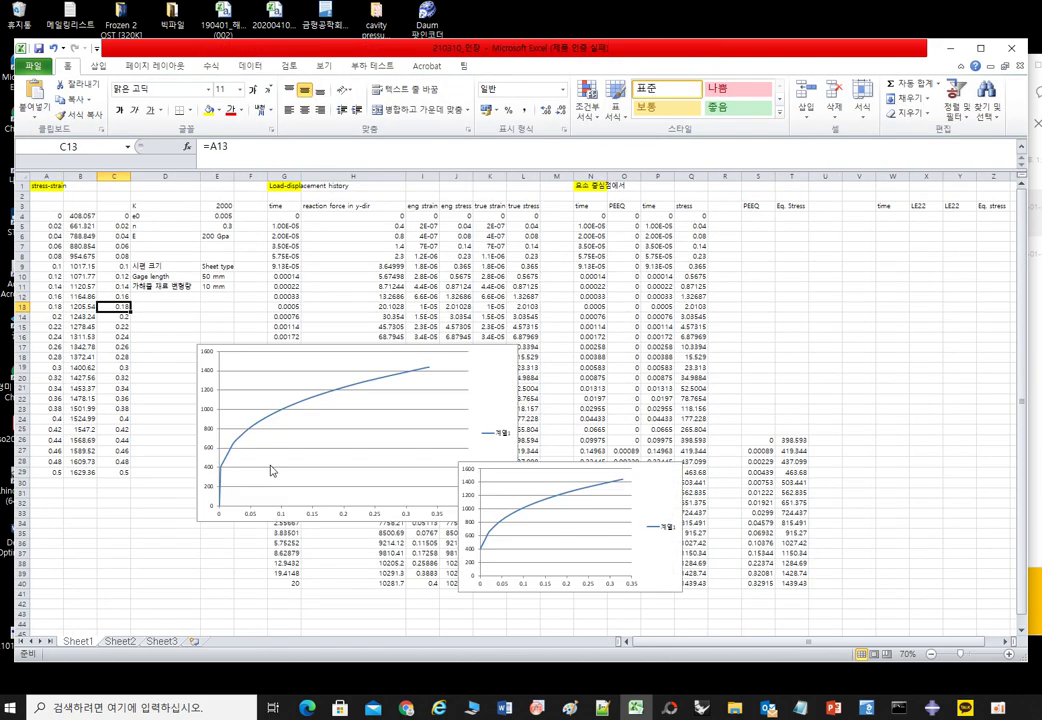
pyautogui.moveTo(113, 451); pyautogui.dragTo(35, 462)
pyautogui.click(826, 462)
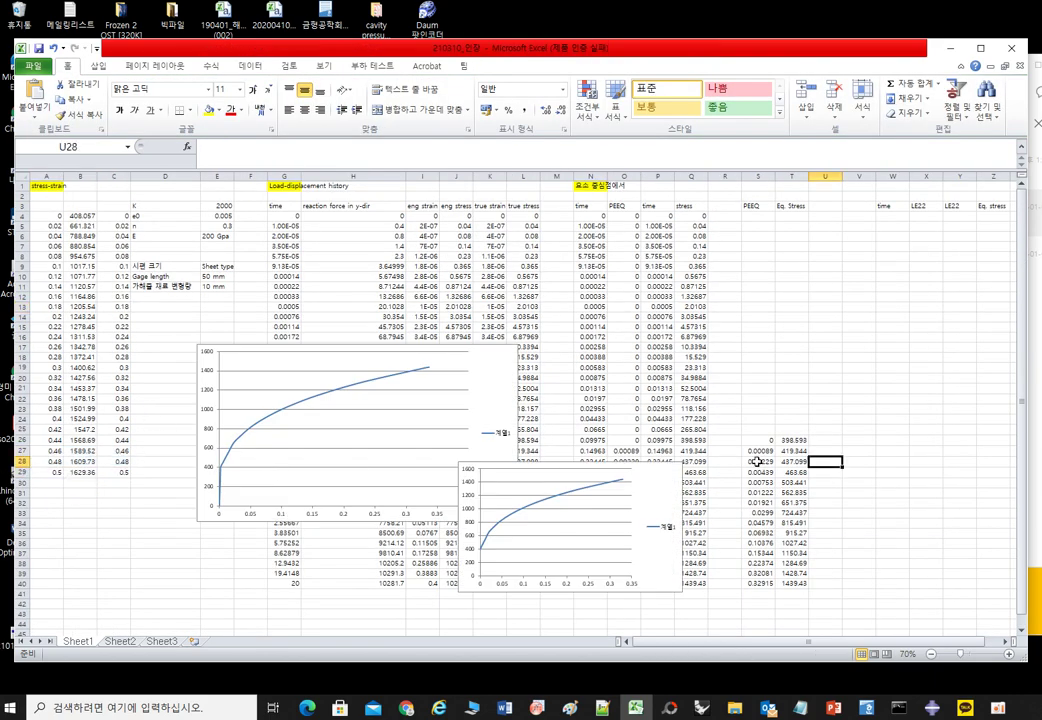
pyautogui.moveTo(758, 441); pyautogui.dragTo(795, 582)
pyautogui.click(737, 442)
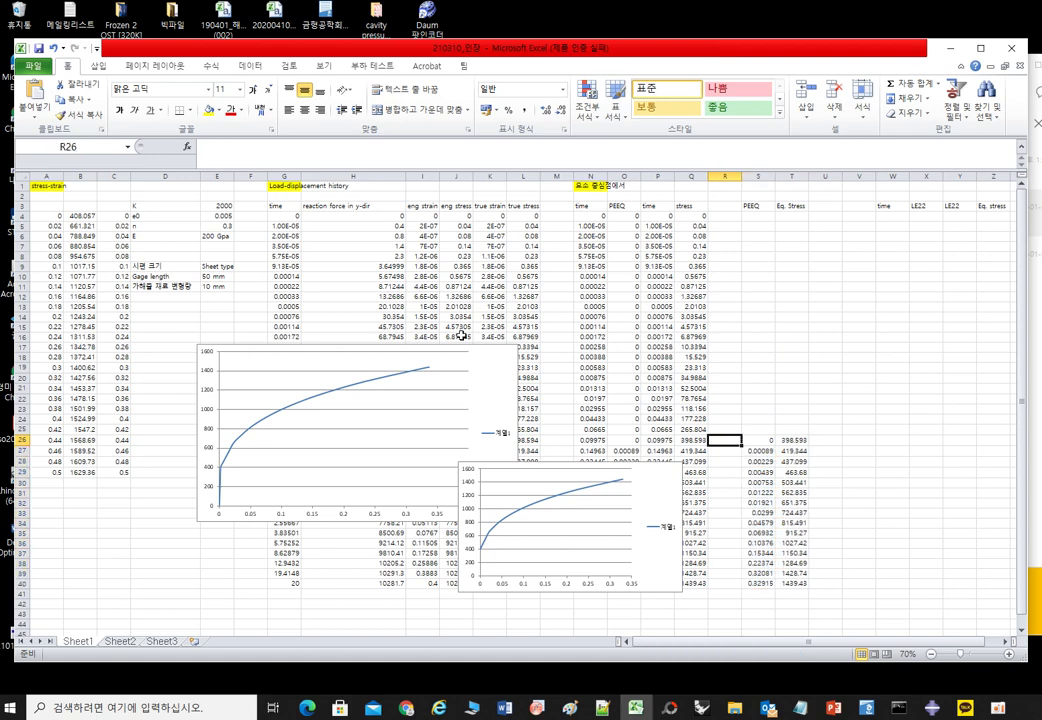
pyautogui.click(79, 226)
pyautogui.moveTo(47, 216); pyautogui.dragTo(77, 213)
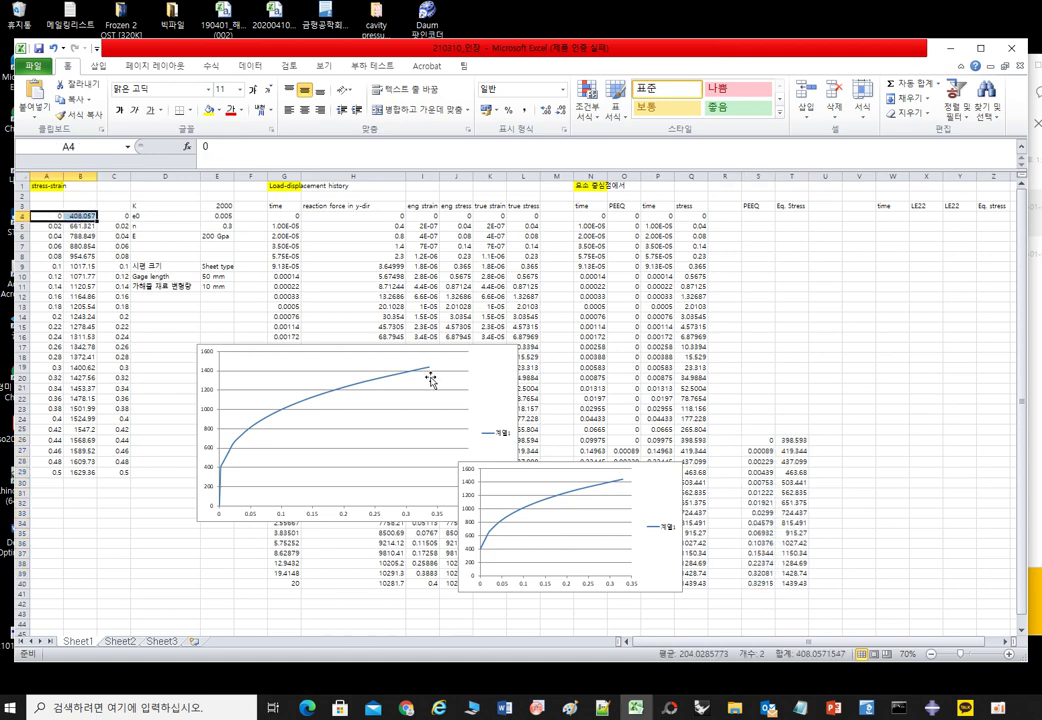
pyautogui.click(872, 450)
pyautogui.click(798, 432)
pyautogui.click(767, 442)
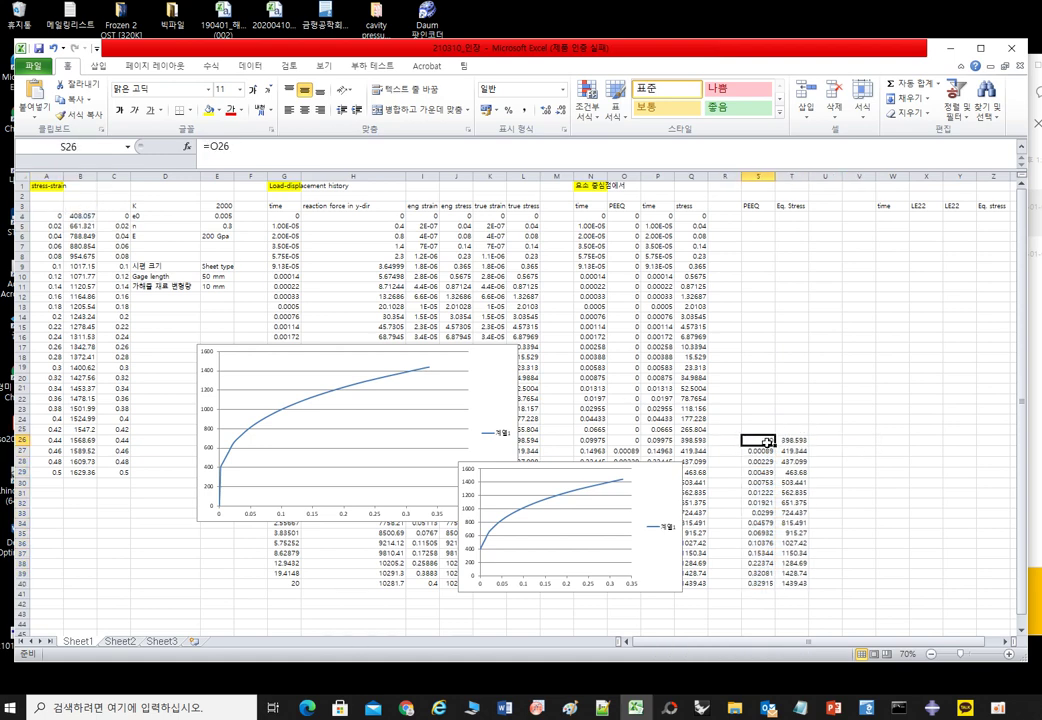
# Clear the zero-strain point in S26:T26 from the PEEQ and Eq. Stress table.
pyautogui.keyDown('ctrl'); pyautogui.scroll(2, 800, 440); pyautogui.keyUp('ctrl')
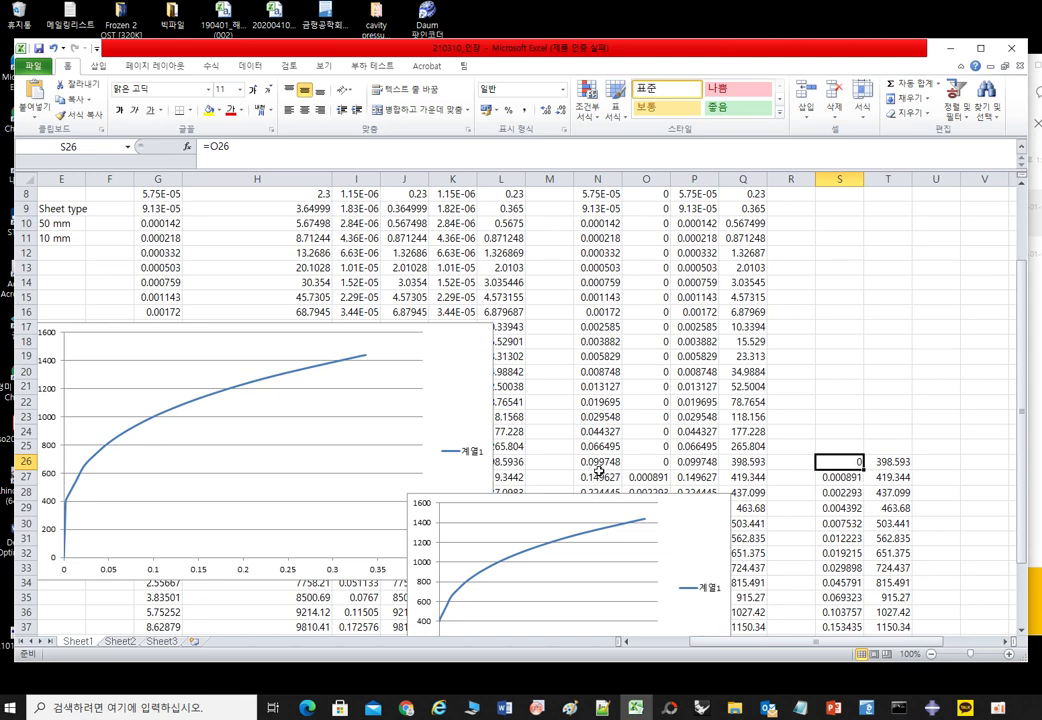
pyautogui.click(887, 476)
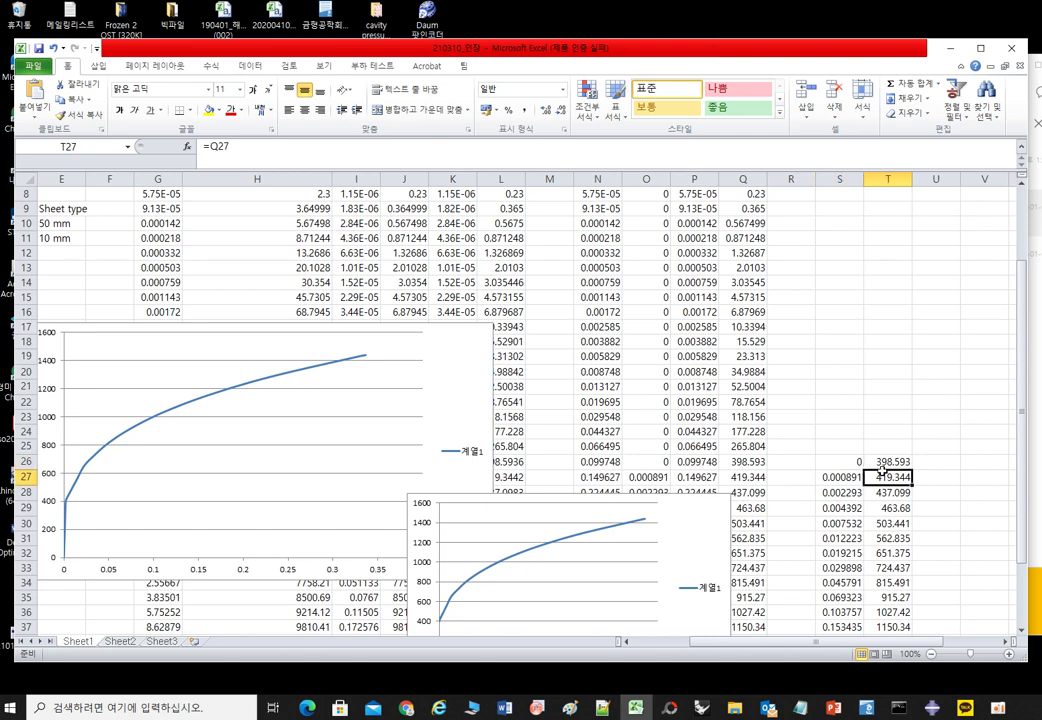
pyautogui.moveTo(838, 452); pyautogui.dragTo(828, 254)
pyautogui.press('Delete')
# Insert a smooth-line scatter chart without markers from S27:T40 together with the input stress-strain data in A4:B29.
pyautogui.click(866, 477)
pyautogui.scroll(-5, 866, 477)
pyautogui.scroll(2, 825, 290)
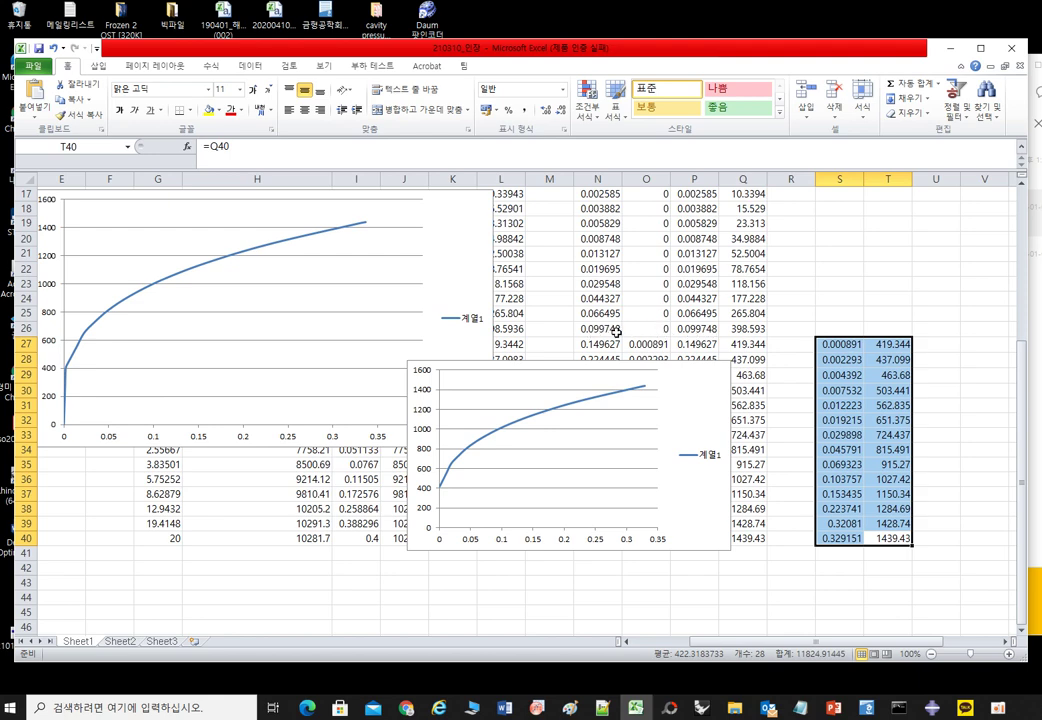
pyautogui.scroll(3, 895, 395)
pyautogui.keyDown('ctrl'); pyautogui.scroll(-1, 895, 395); pyautogui.keyUp('ctrl')
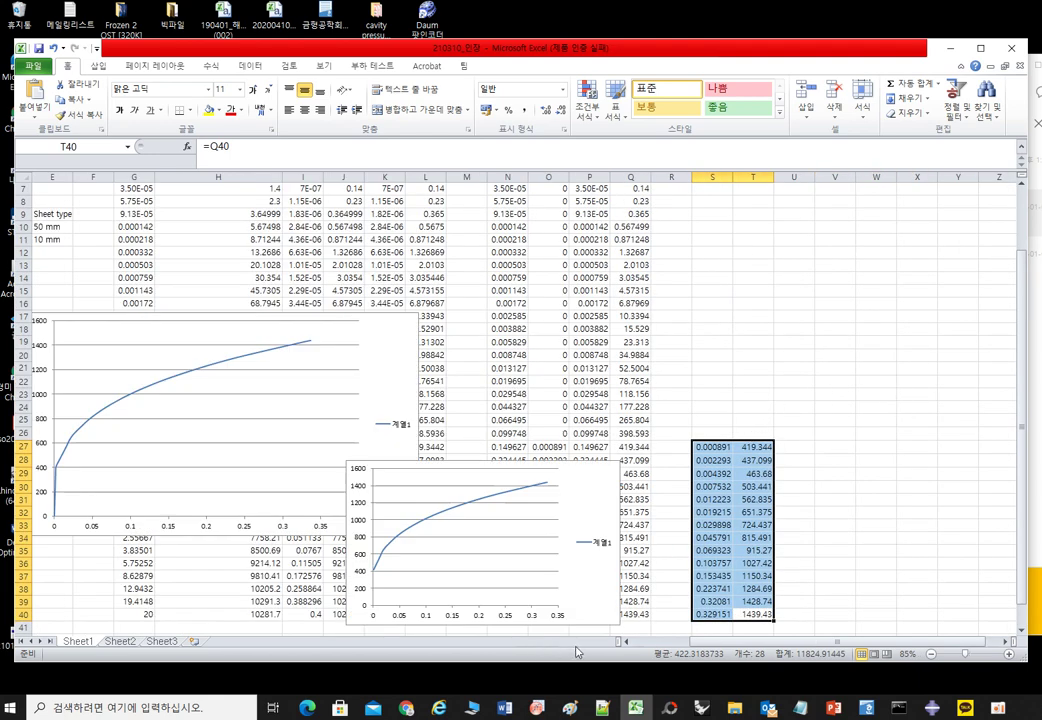
pyautogui.hscroll(-2, 714, 645)
pyautogui.scroll(2, 88, 242)
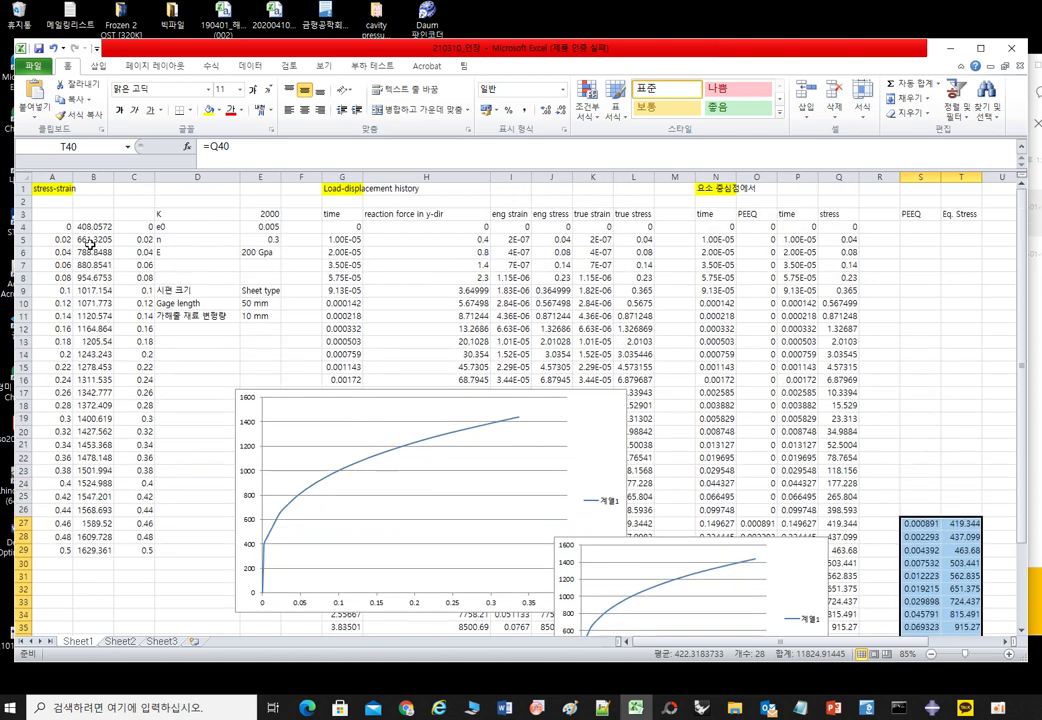
pyautogui.keyDown('ctrl'); pyautogui.moveTo(62, 228); pyautogui.dragTo(93, 549); pyautogui.keyUp('ctrl')
pyautogui.click(98, 66)
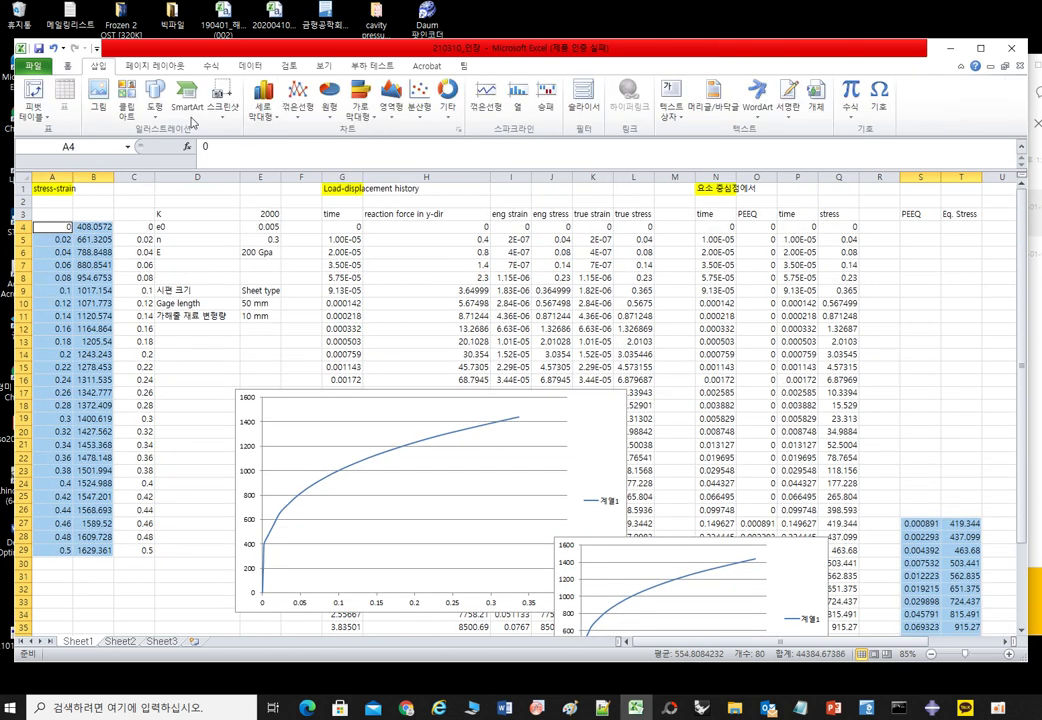
pyautogui.click(419, 116)
pyautogui.click(426, 202)
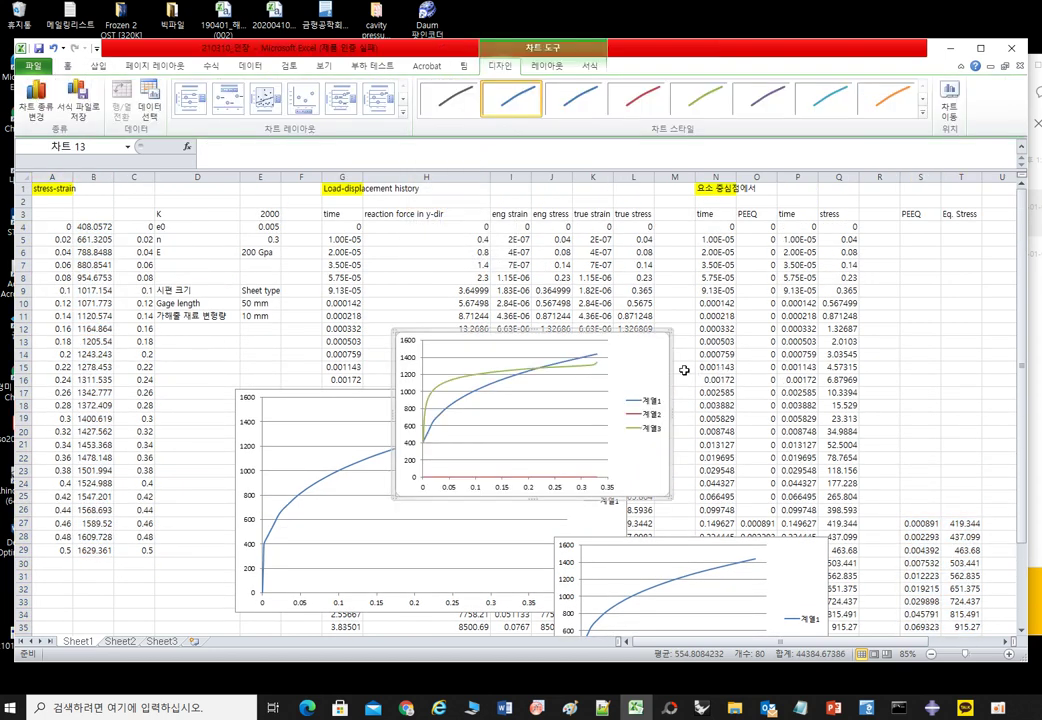
# Open the new chart's data source selection and remove the series 계열2.
pyautogui.click(578, 363)
pyautogui.rightClick(578, 363)
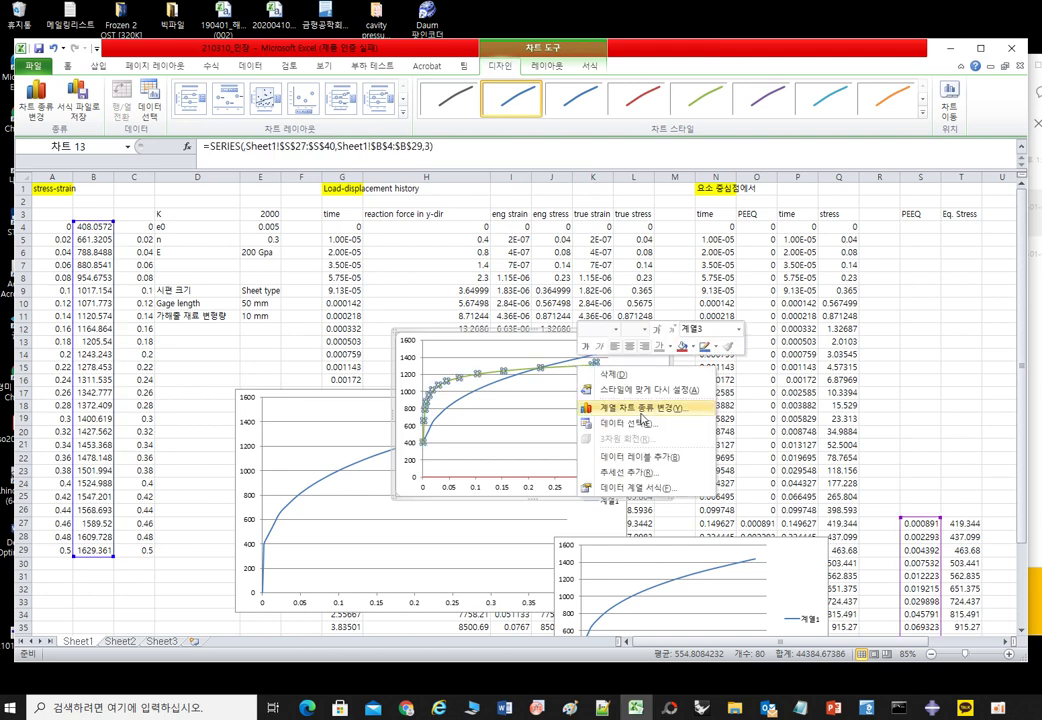
pyautogui.click(640, 423)
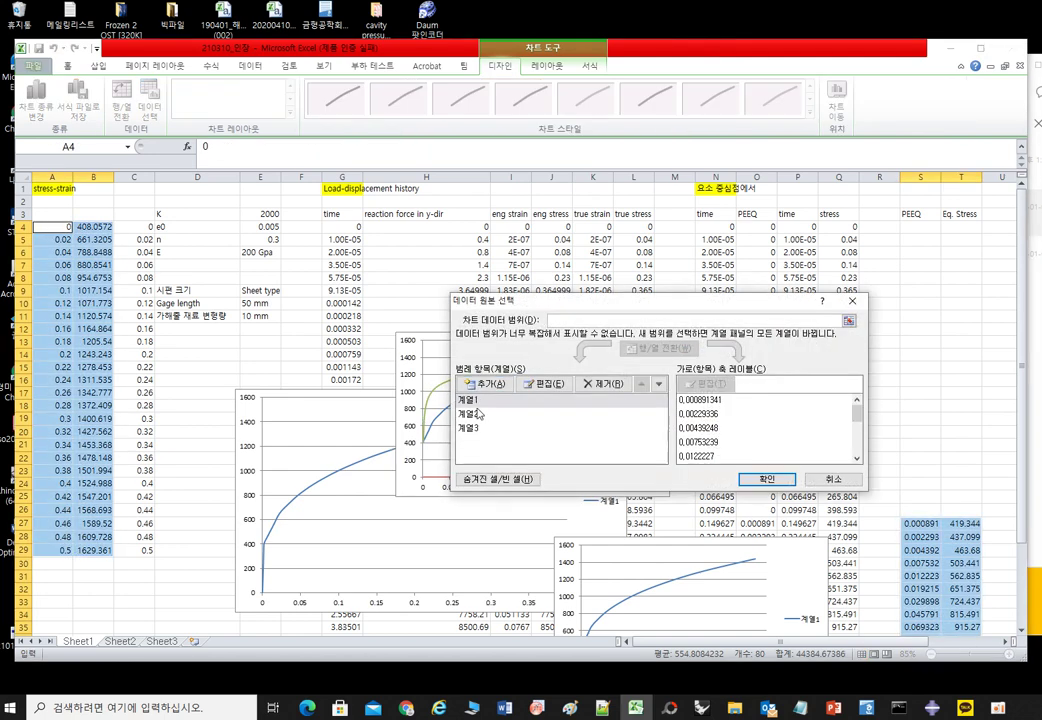
pyautogui.click(580, 413)
pyautogui.click(600, 385)
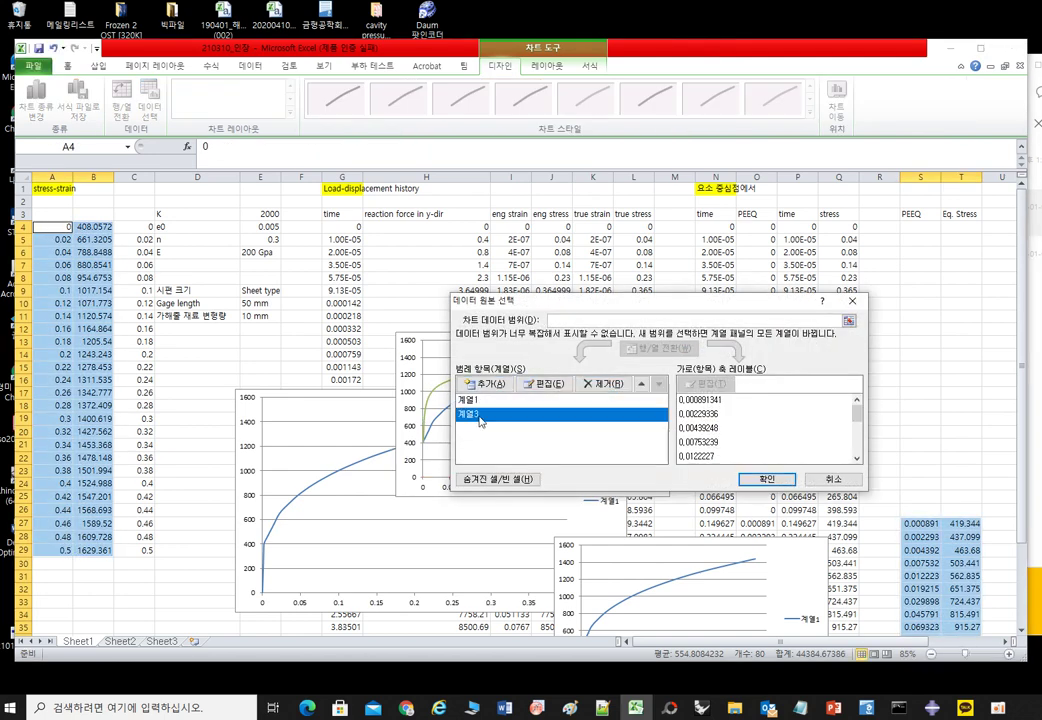
# Set the X values of series 계열3 to Sheet1 A4:A29 and apply the chart data changes.
pyautogui.click(553, 390)
pyautogui.press('Tab')
pyautogui.click(690, 412)
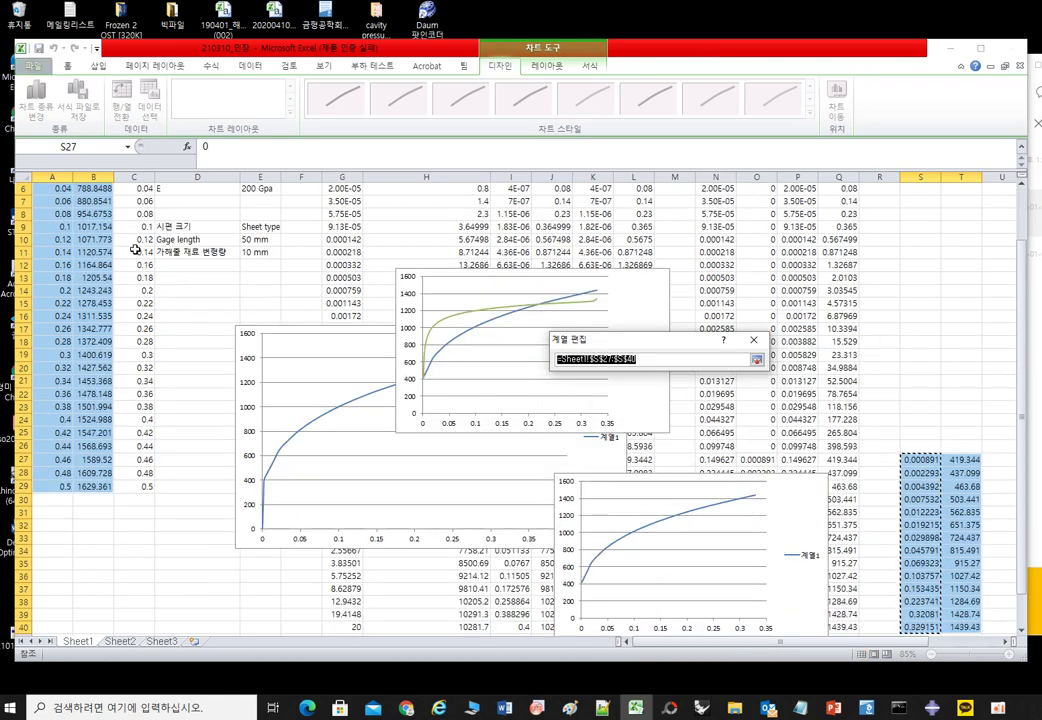
pyautogui.scroll(2, 95, 241)
pyautogui.moveTo(50, 227); pyautogui.dragTo(60, 550)
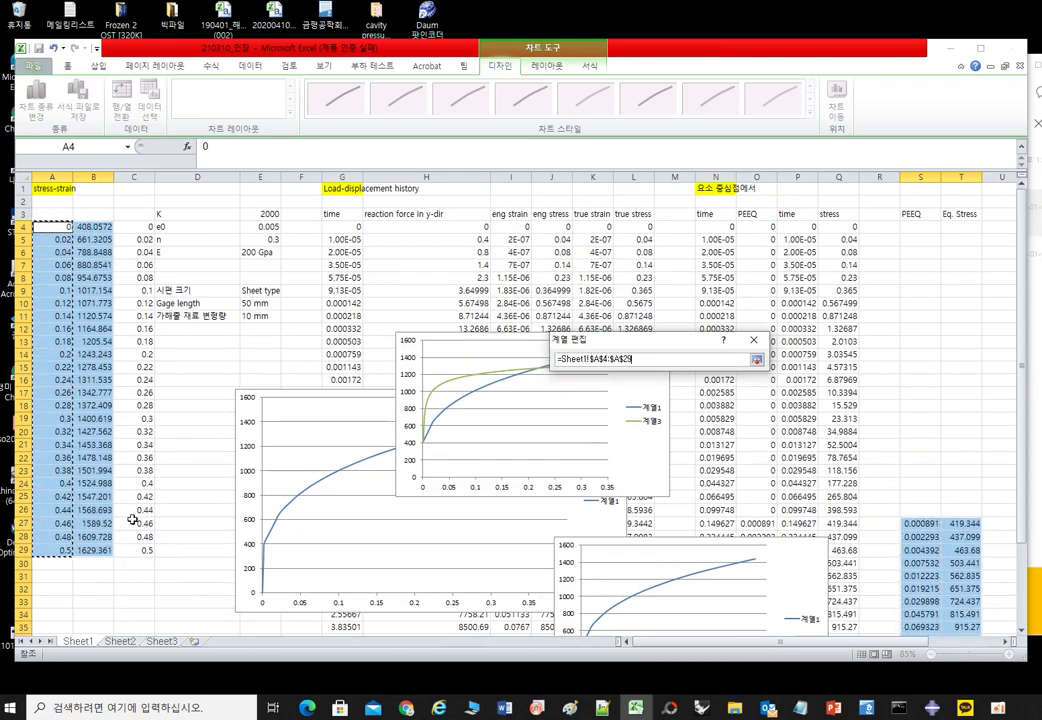
pyautogui.click(757, 360)
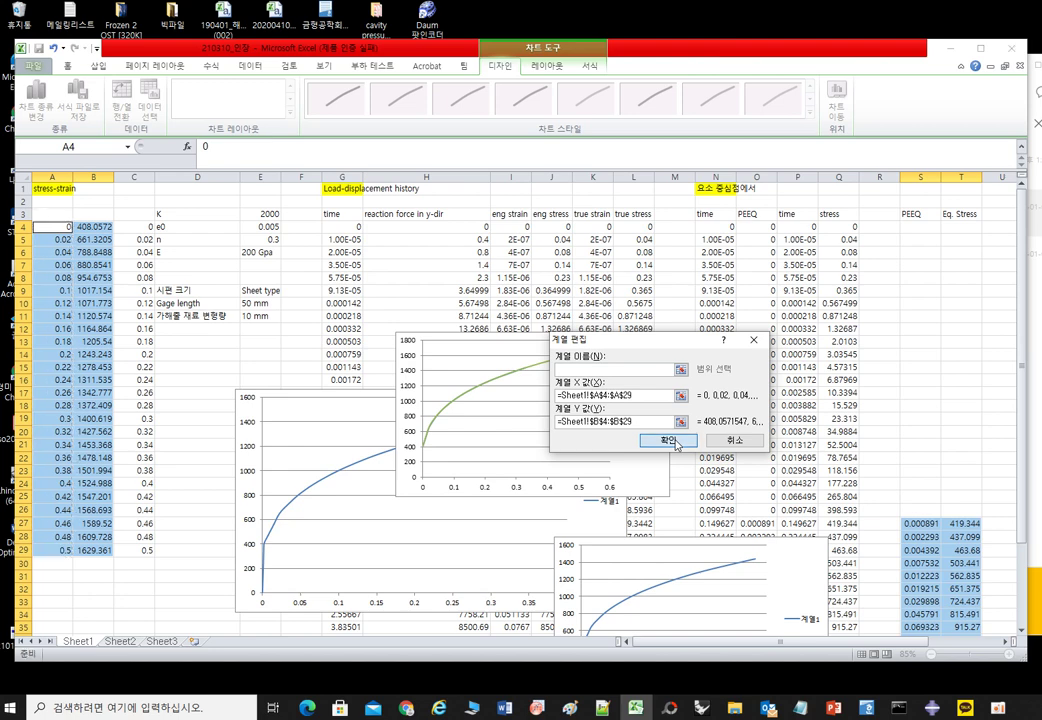
pyautogui.click(722, 442)
pyautogui.click(772, 479)
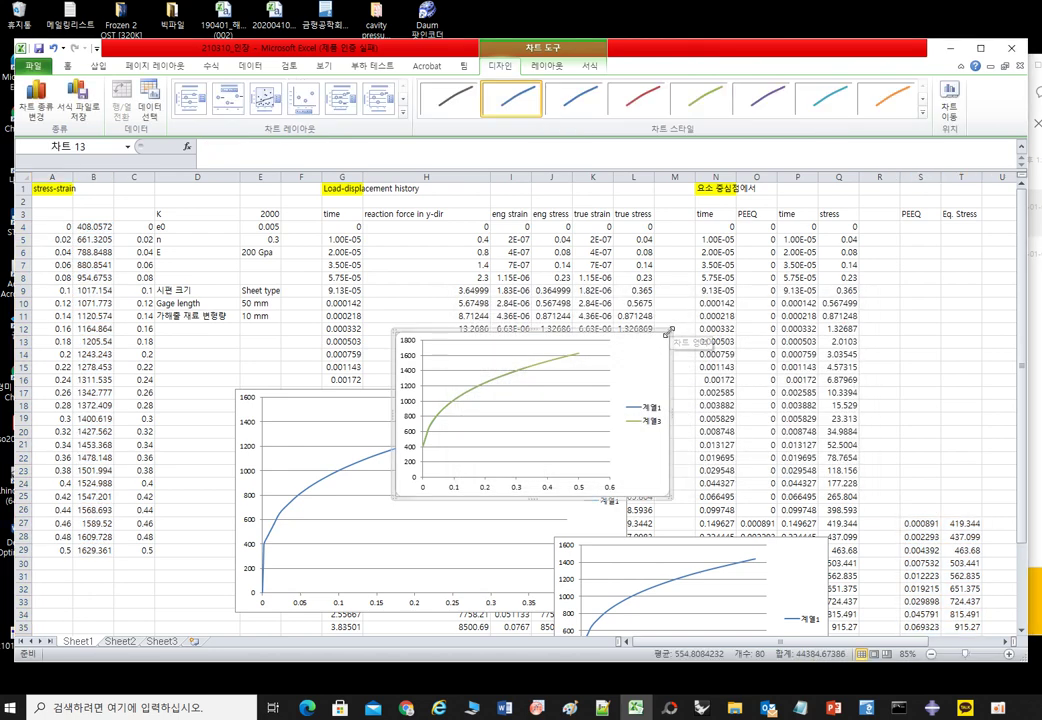
# Enlarge the two-series comparison chart and place it over columns H to R, just below row 6.
pyautogui.moveTo(670, 330); pyautogui.dragTo(856, 263)
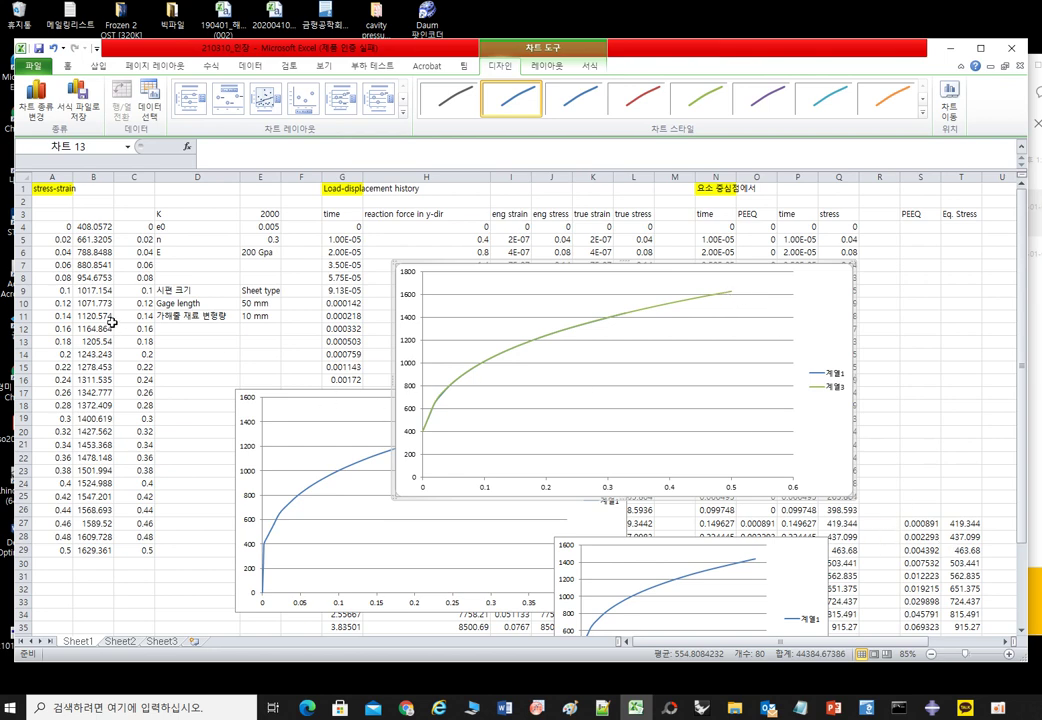
pyautogui.moveTo(55, 227); pyautogui.dragTo(95, 549)
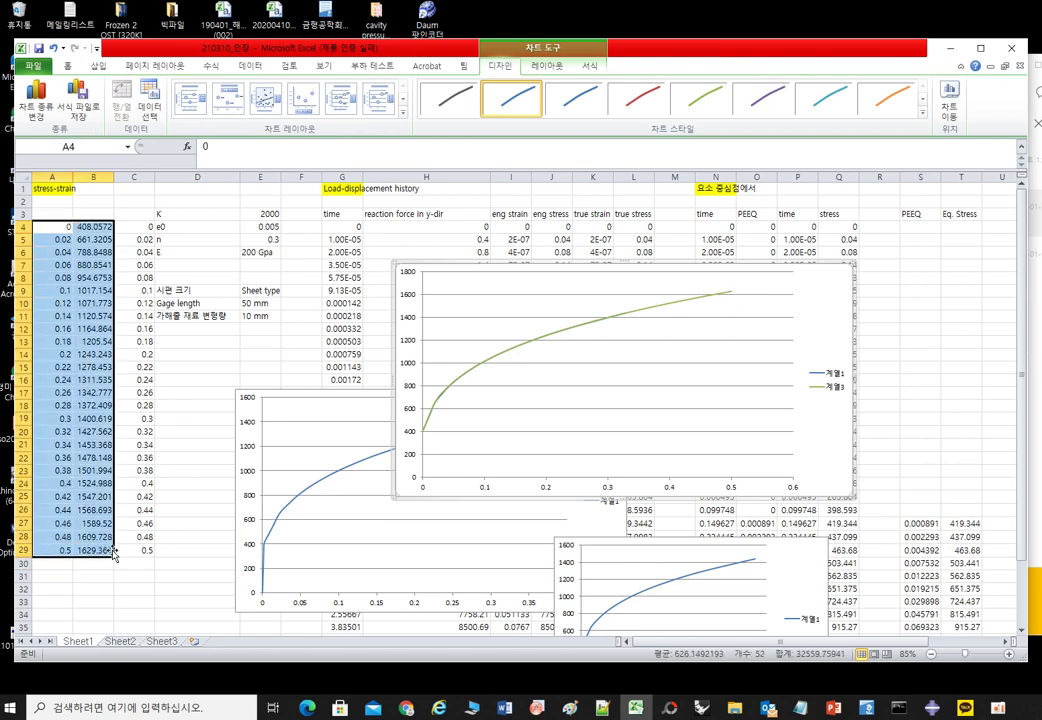
pyautogui.moveTo(670, 272); pyautogui.dragTo(786, 411)
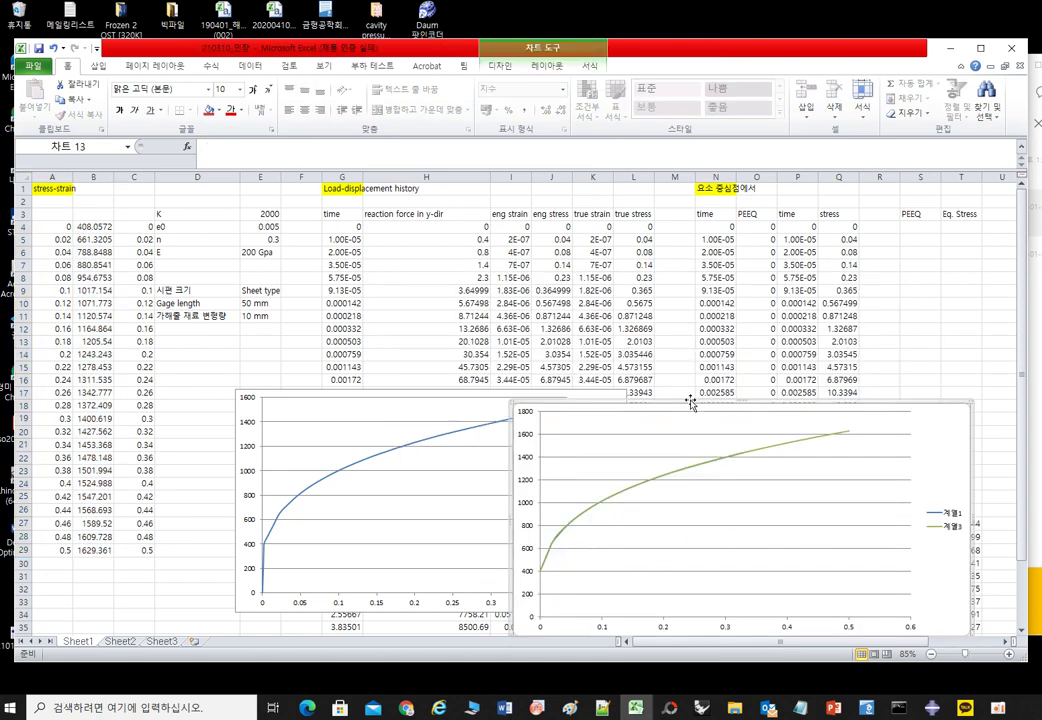
pyautogui.moveTo(690, 402); pyautogui.dragTo(602, 262)
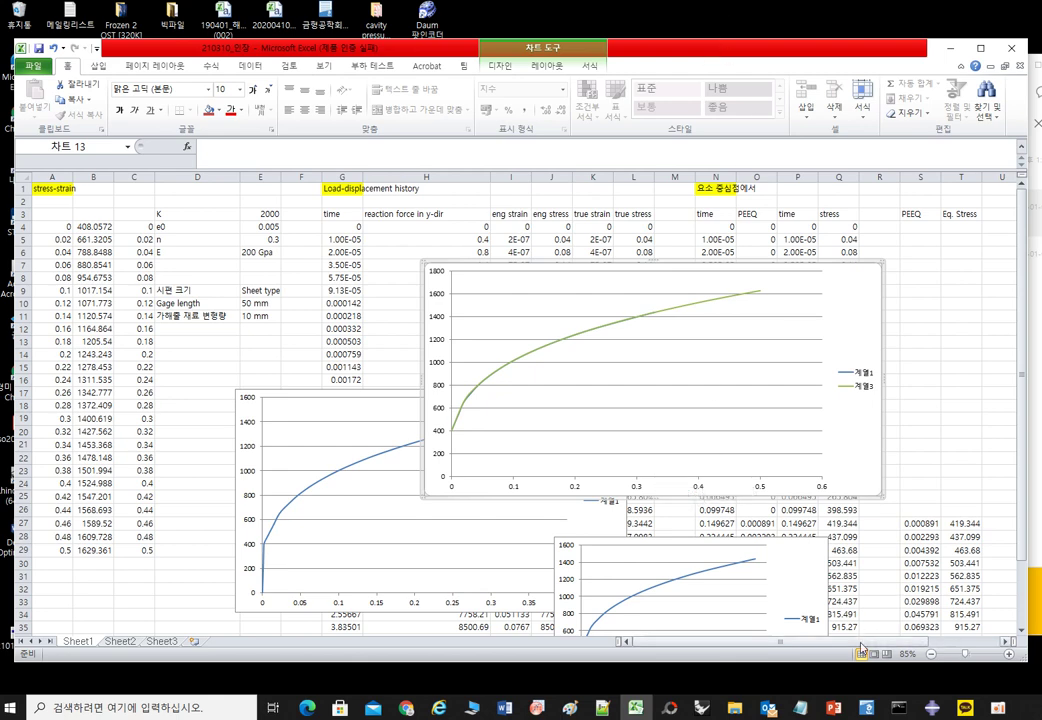
# Check the time, LE22 and Eq. stress headings in columns W to Z, minimize the workbook and switch to Abaqus/CAE.
pyautogui.moveTo(861, 642); pyautogui.dragTo(956, 631)
pyautogui.click(816, 241)
pyautogui.click(797, 329)
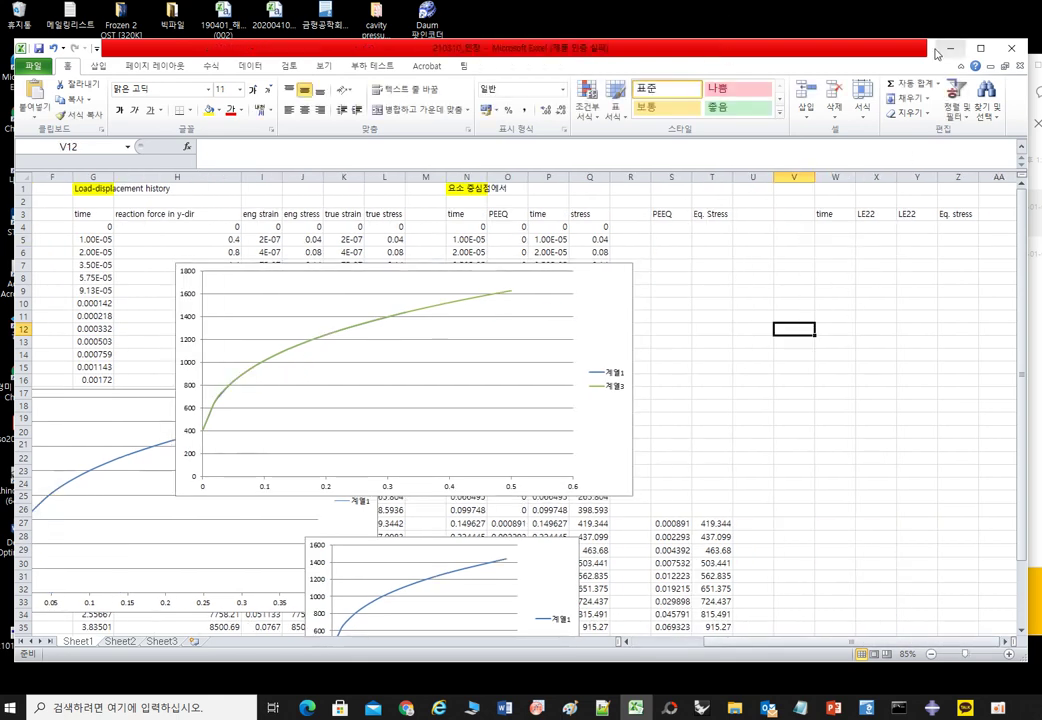
pyautogui.click(949, 48)
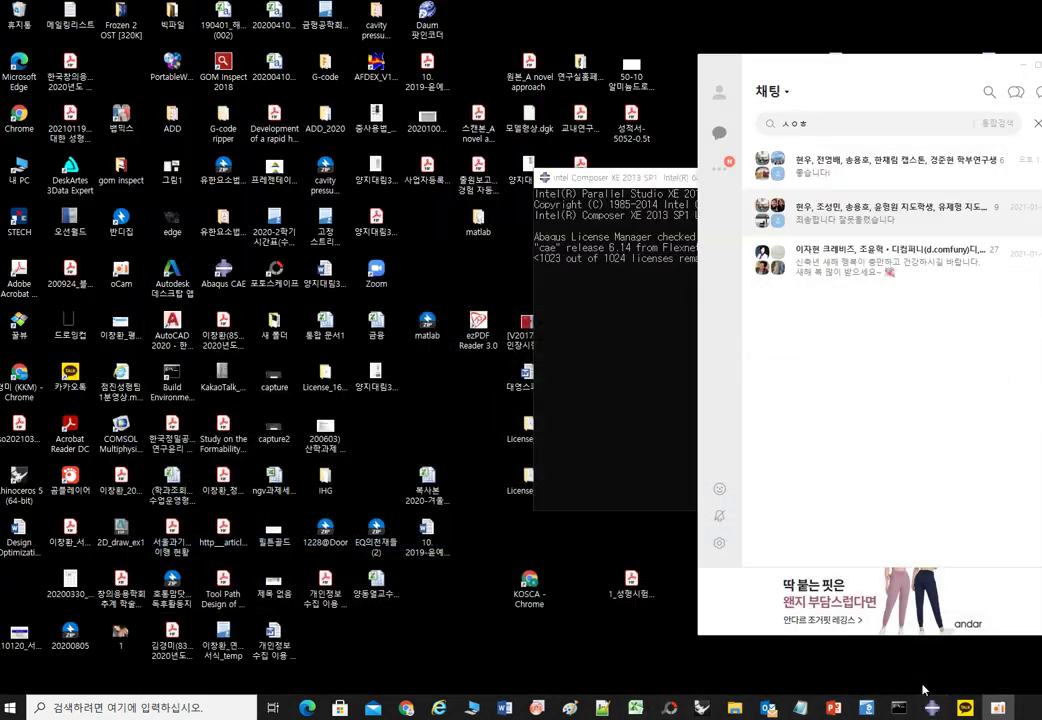
pyautogui.click(932, 708)
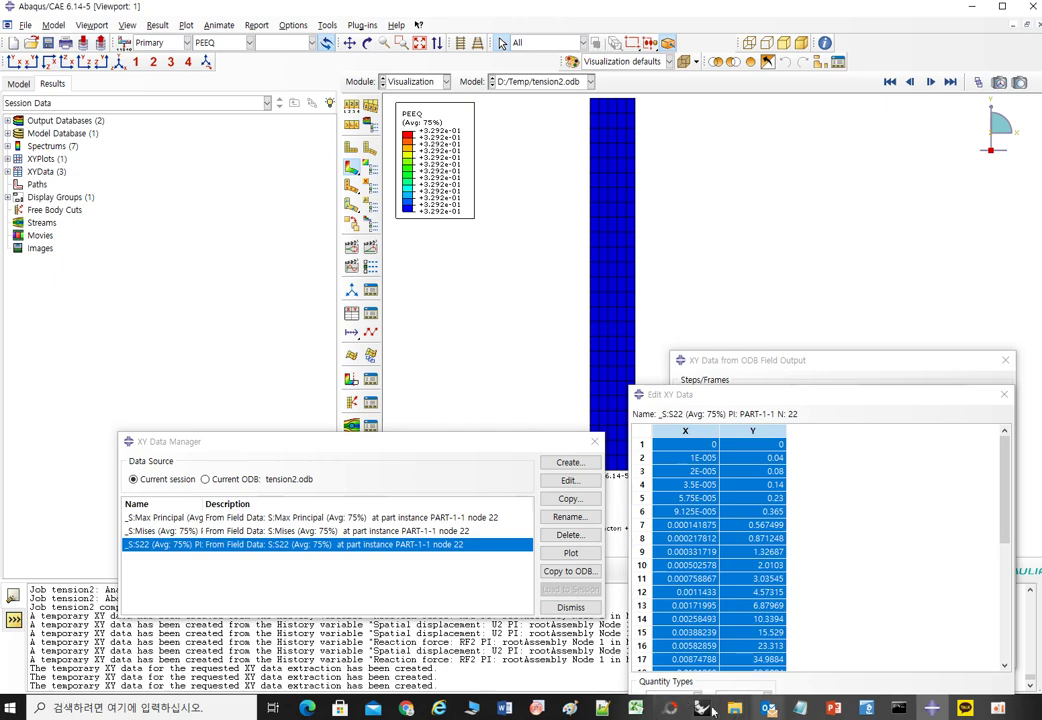
# Switch to the Excel workbook and enter the label Load-Displacement in cell A42 of Sheet1.
pyautogui.click(636, 709)
pyautogui.keyDown('ctrl'); pyautogui.scroll(-1, 559, 442); pyautogui.keyUp('ctrl')
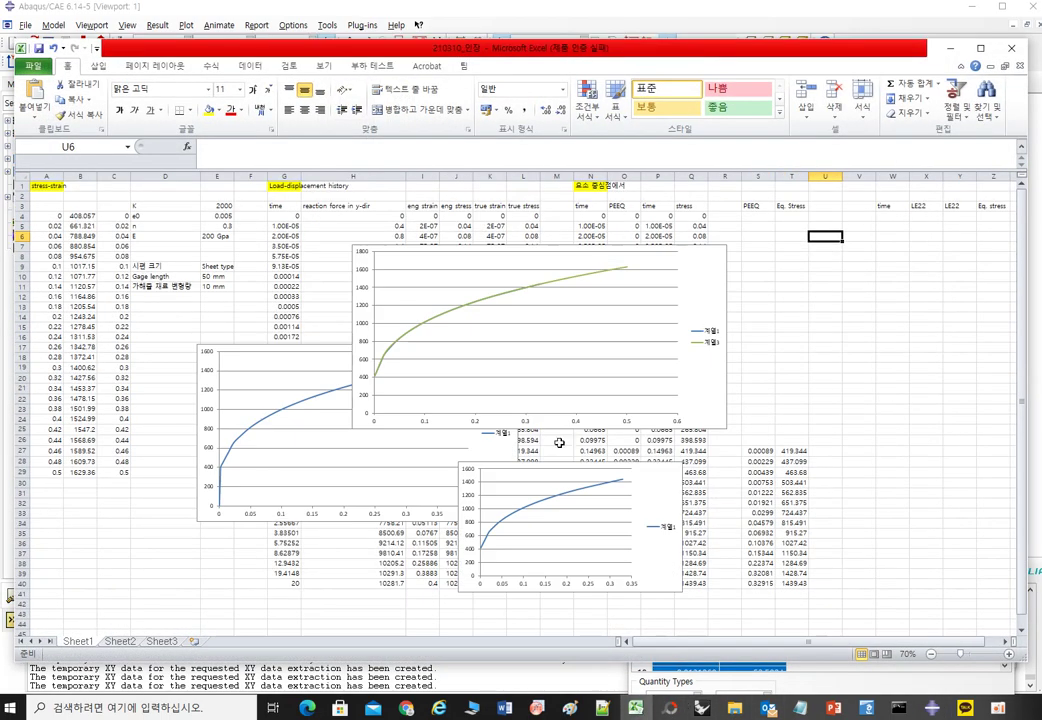
pyautogui.click(78, 604)
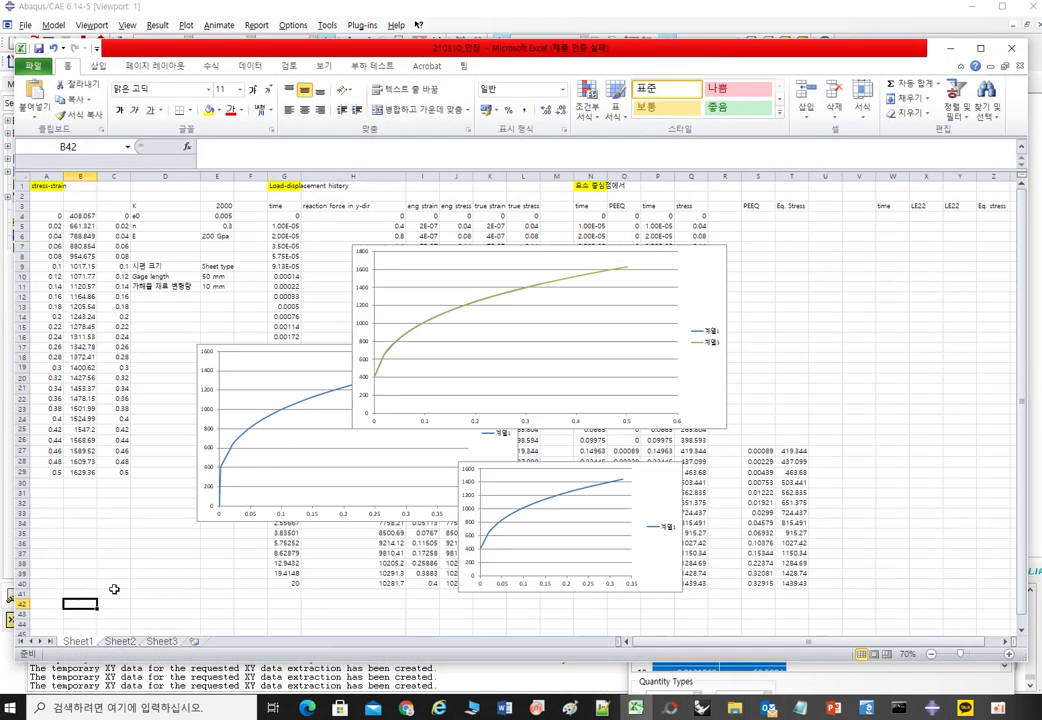
pyautogui.press('Left')
pyautogui.write('Load-Displa')
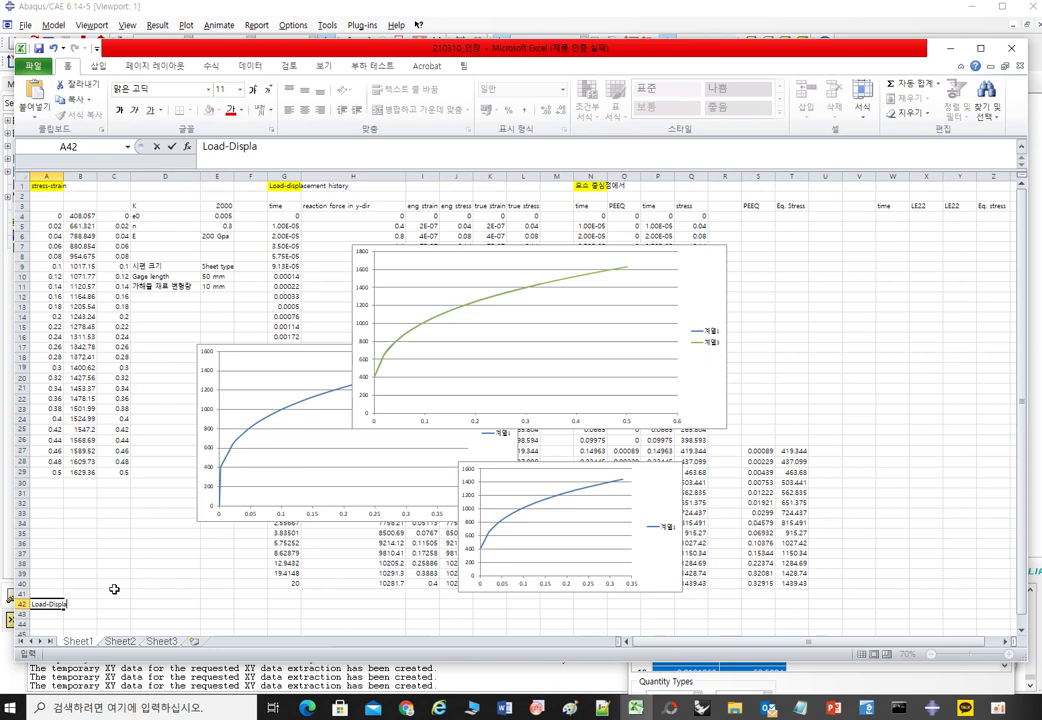
pyautogui.write('cement')
pyautogui.press('Return')
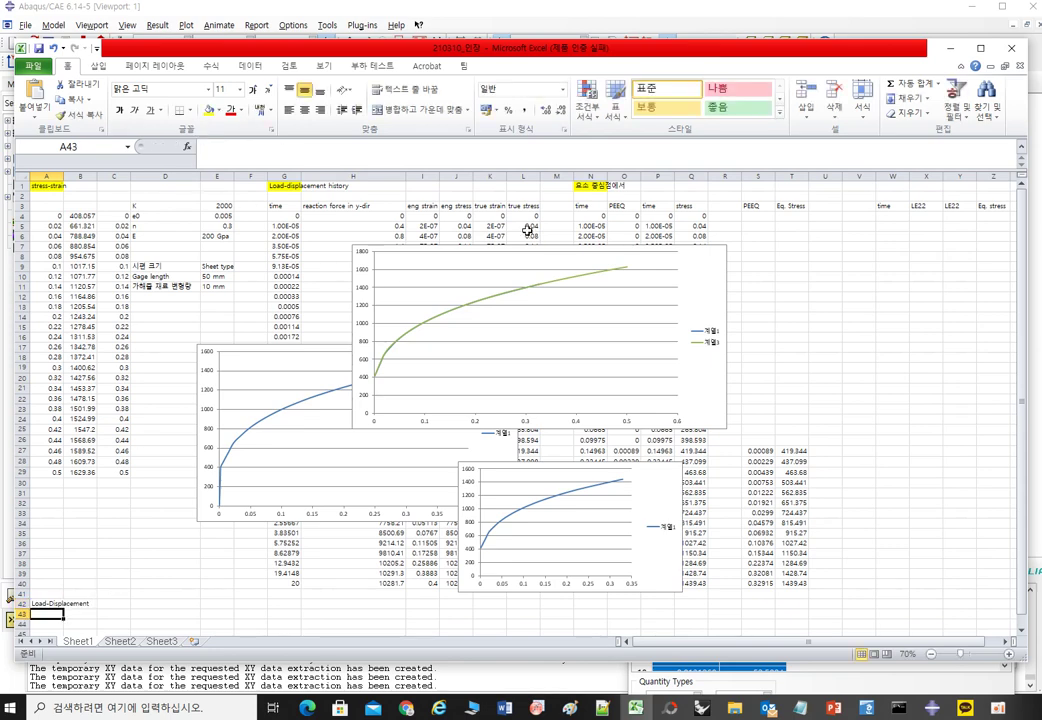
# Move the three charts clear of the true strain and true stress columns, spreading them out so they no longer overlap.
pyautogui.moveTo(481, 251); pyautogui.dragTo(868, 274)
pyautogui.moveTo(367, 351); pyautogui.dragTo(262, 349)
pyautogui.click(556, 483)
pyautogui.click(588, 287)
pyautogui.click(511, 463)
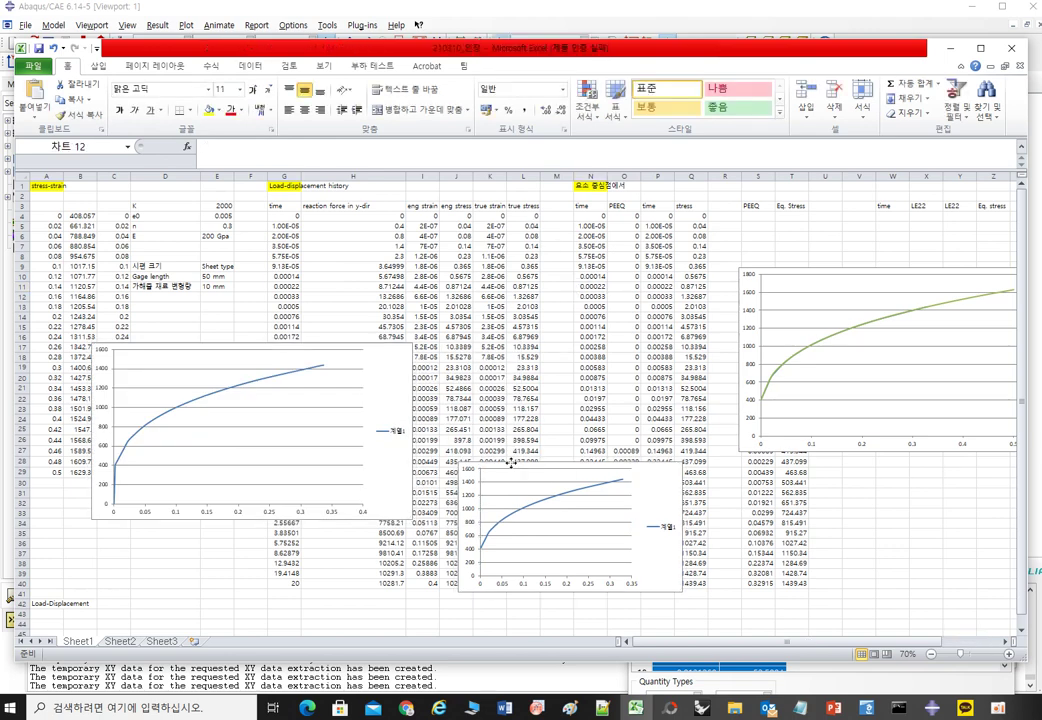
pyautogui.moveTo(511, 463); pyautogui.dragTo(741, 556)
# Insert two empty columns between the true stress column and the 요소 중심점에서 data block.
pyautogui.click(551, 390)
pyautogui.click(556, 176)
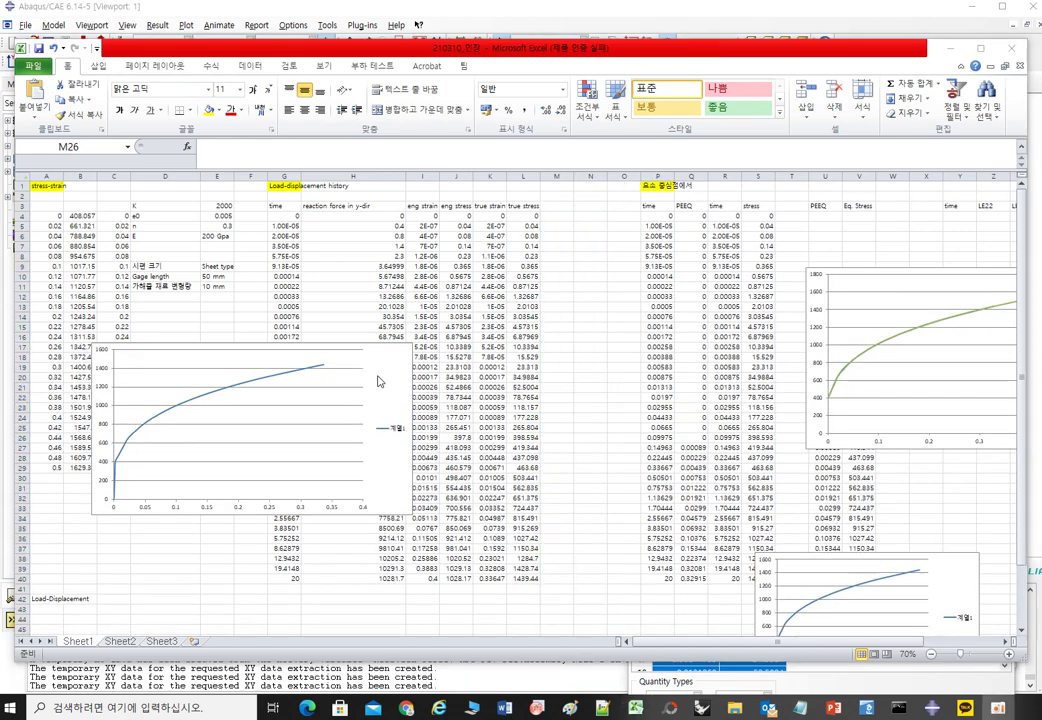
pyautogui.click(530, 230)
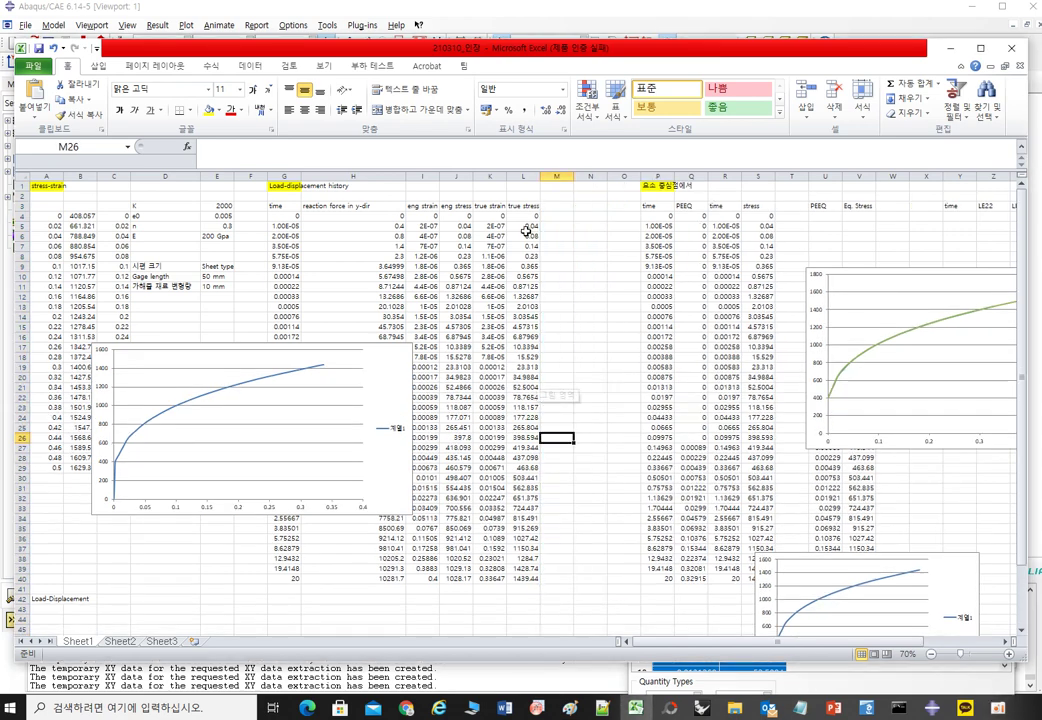
pyautogui.click(428, 198)
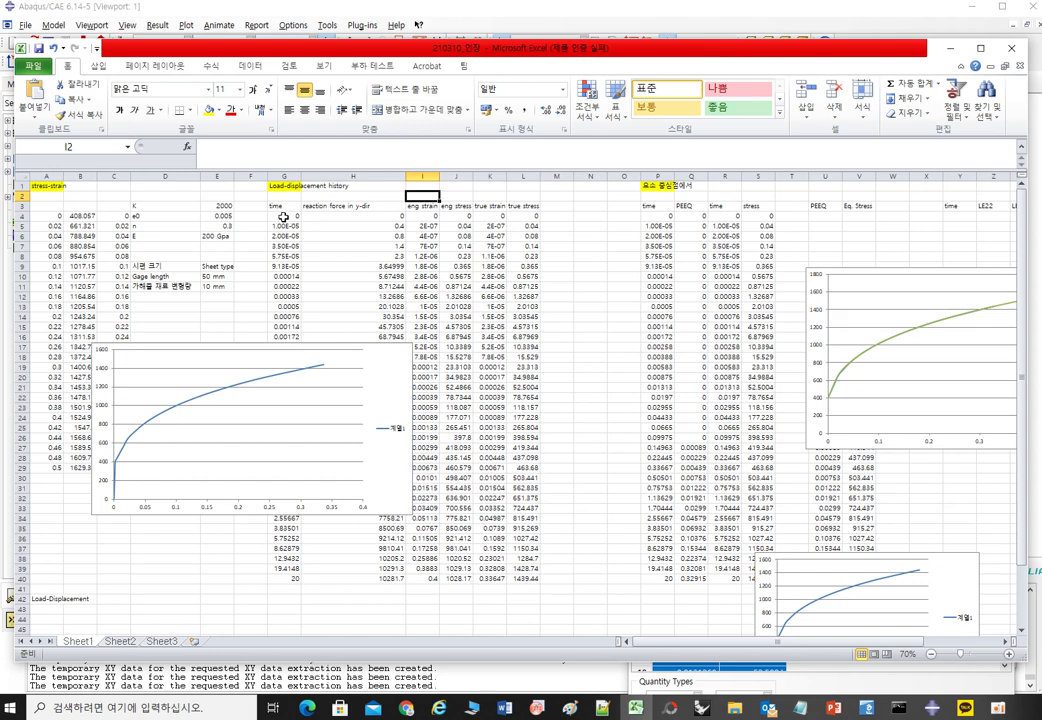
# Delete the true stress-true strain chart covering the time and reaction force data.
pyautogui.moveTo(284, 216); pyautogui.dragTo(380, 578)
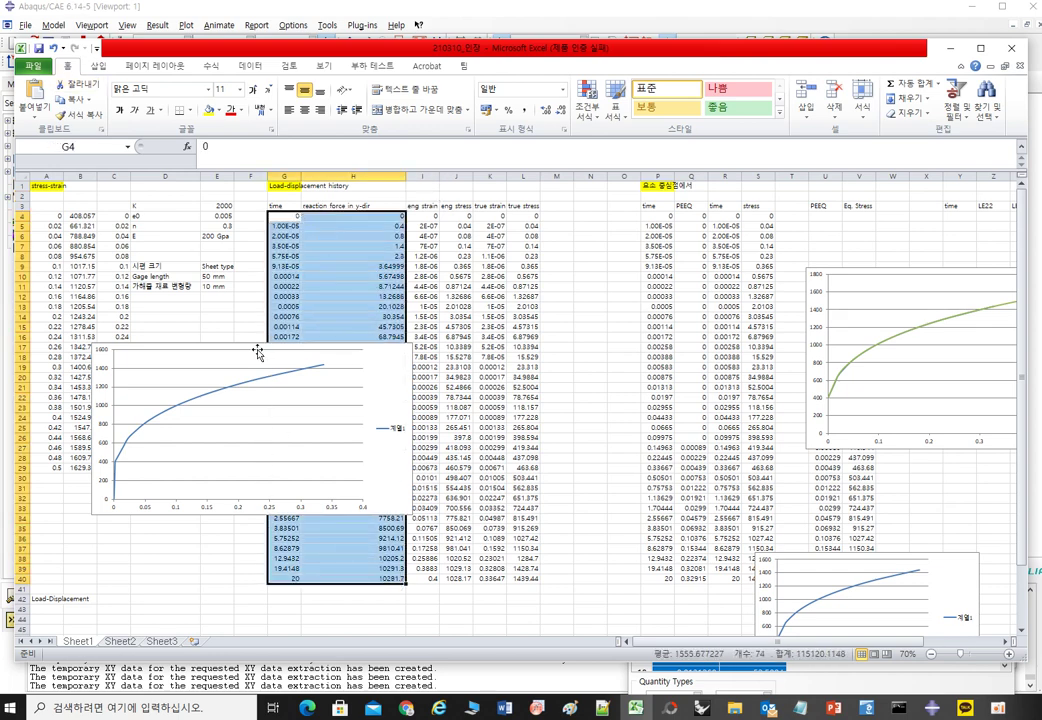
pyautogui.click(221, 341)
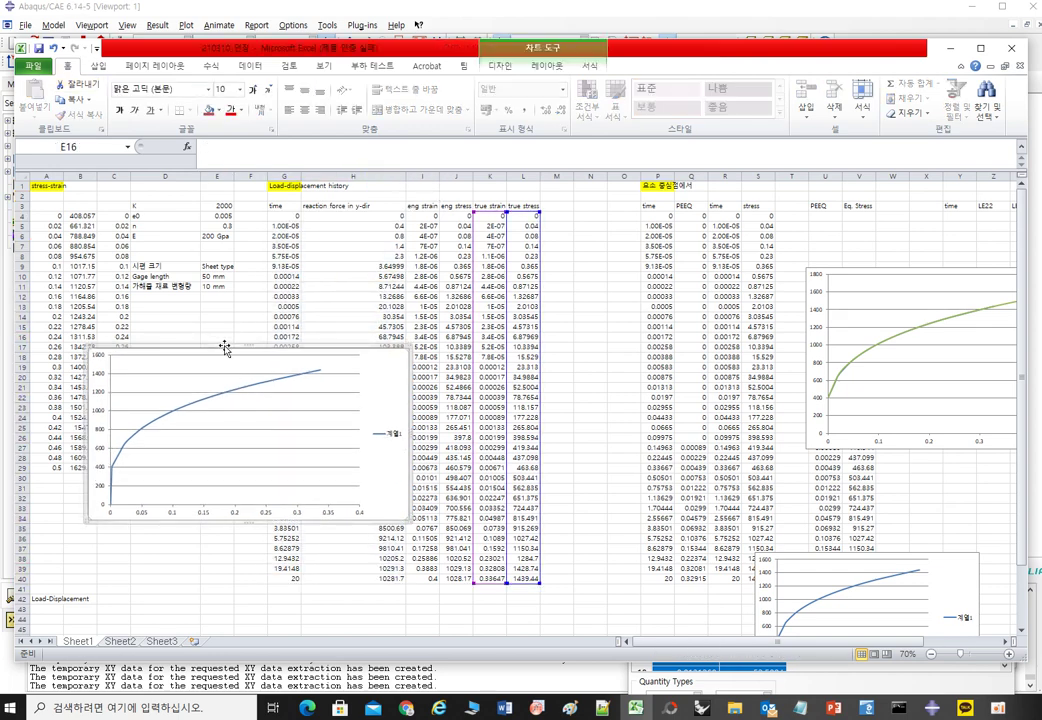
pyautogui.press('Delete')
# Insert a scatter chart with smooth lines and no markers from the time and reaction force data in G4:H40.
pyautogui.moveTo(284, 216); pyautogui.dragTo(333, 578)
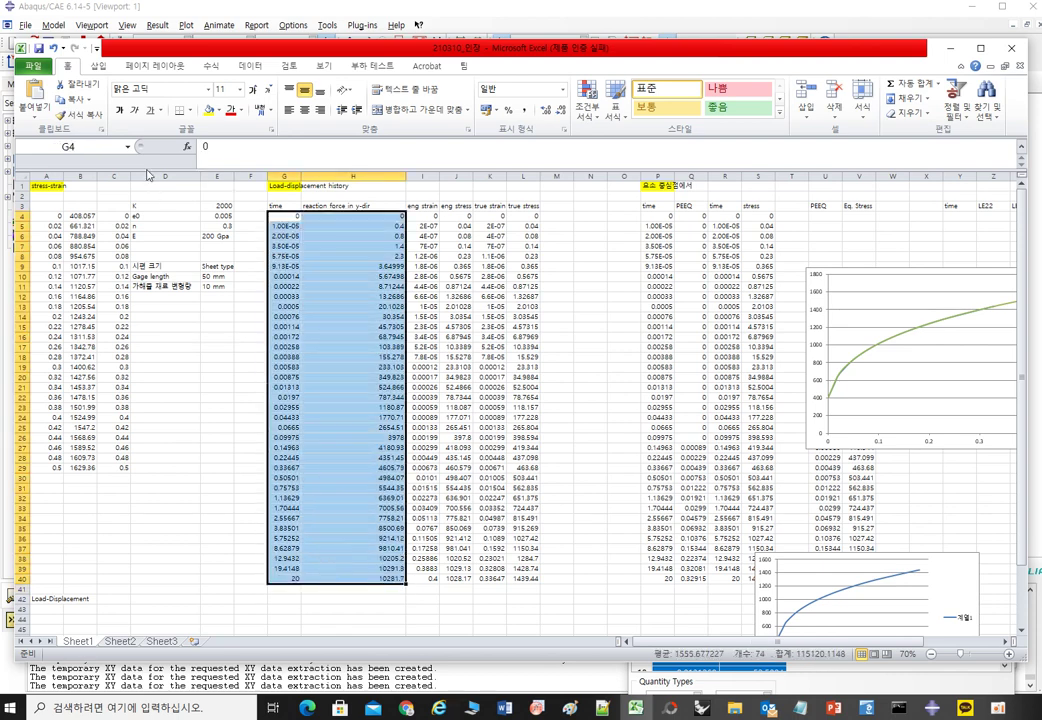
pyautogui.click(98, 65)
pyautogui.click(418, 95)
pyautogui.click(426, 196)
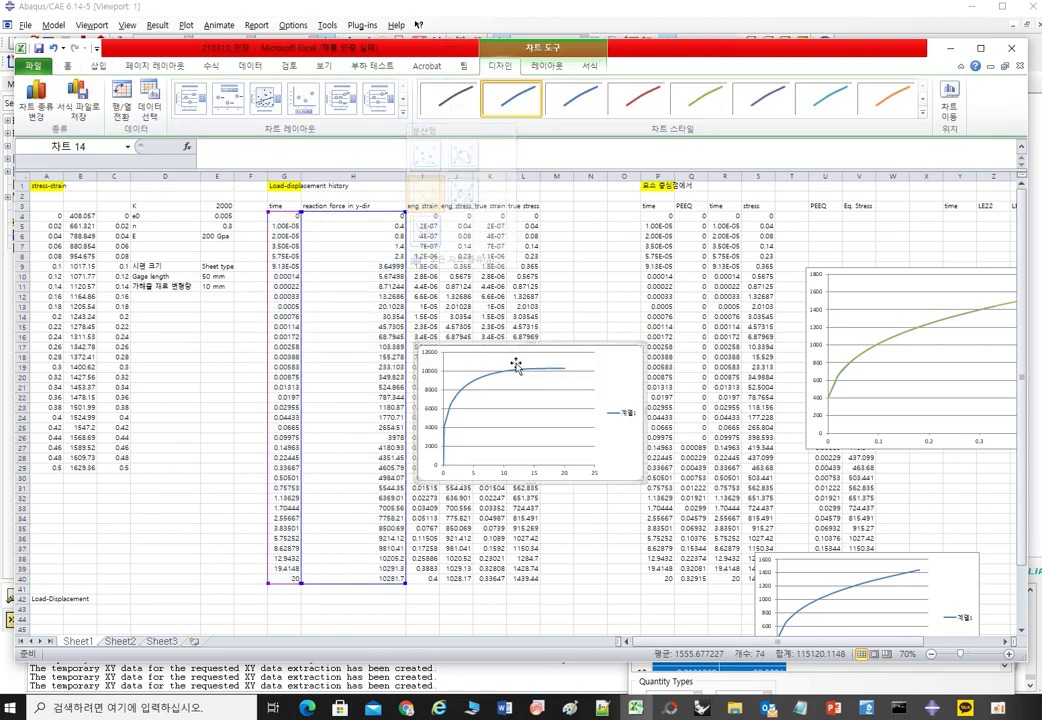
# Enlarge the reaction force chart, delete its legend and place it over columns D to I, from about row 10 to row 27.
pyautogui.moveTo(643, 347); pyautogui.dragTo(745, 305)
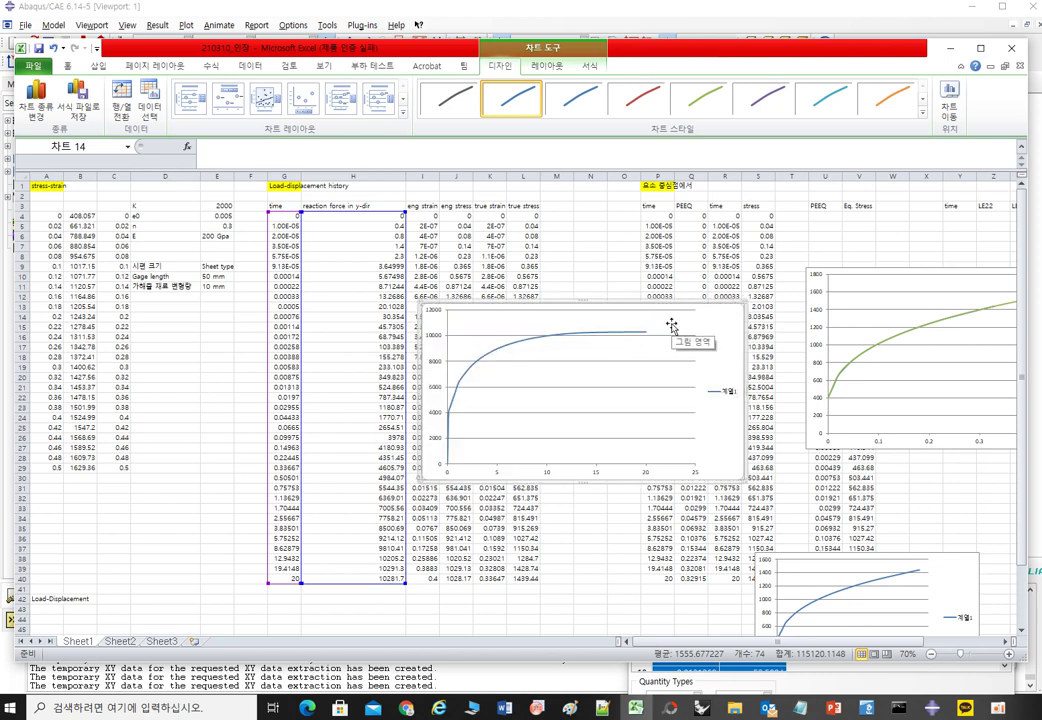
pyautogui.click(726, 390)
pyautogui.press('Delete')
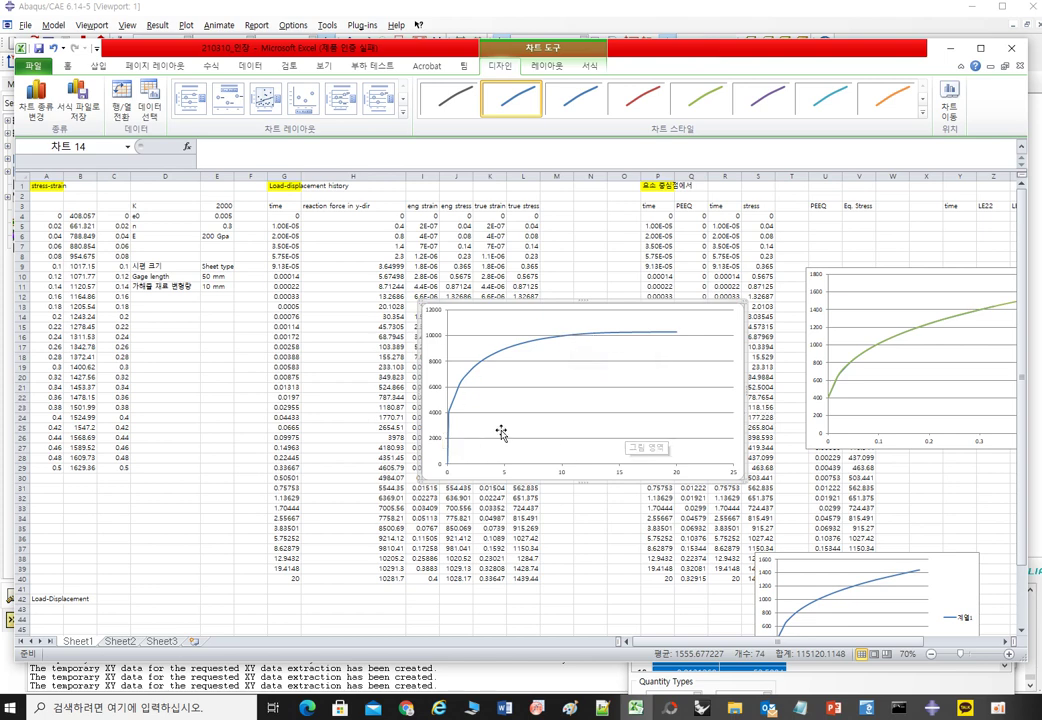
pyautogui.moveTo(506, 322); pyautogui.dragTo(214, 294)
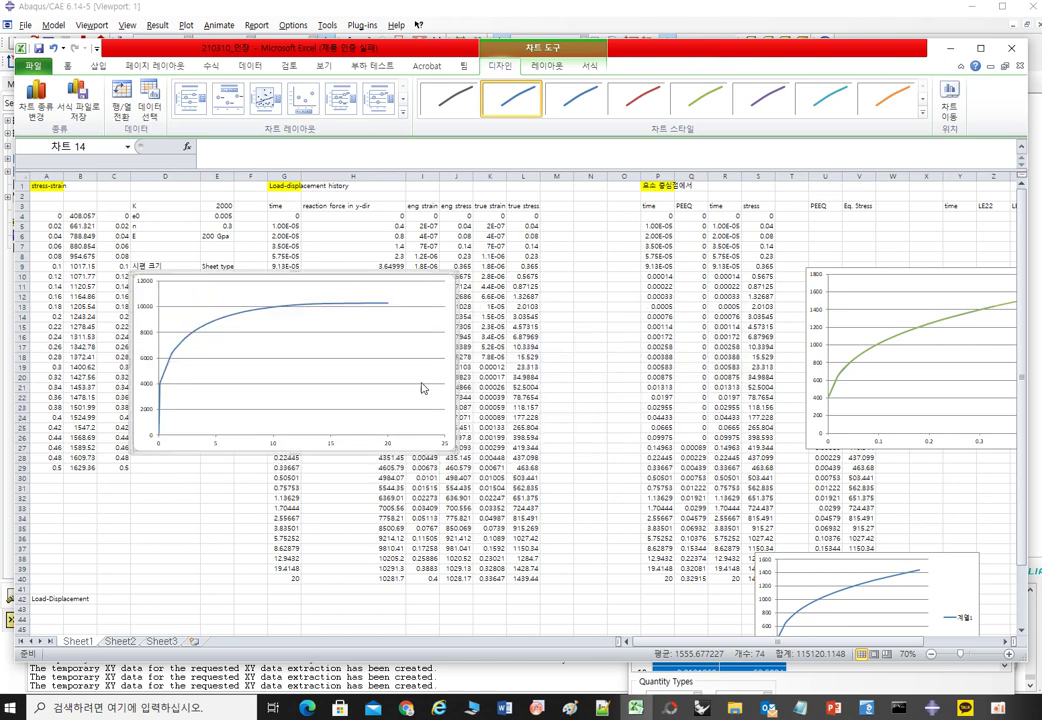
# Examine the true strain and true stress columns, the formula in L40, and the time and reaction force data in G4:H40.
pyautogui.click(490, 226)
pyautogui.moveTo(490, 205); pyautogui.dragTo(521, 577)
pyautogui.click(513, 578)
pyautogui.doubleClick(517, 577)
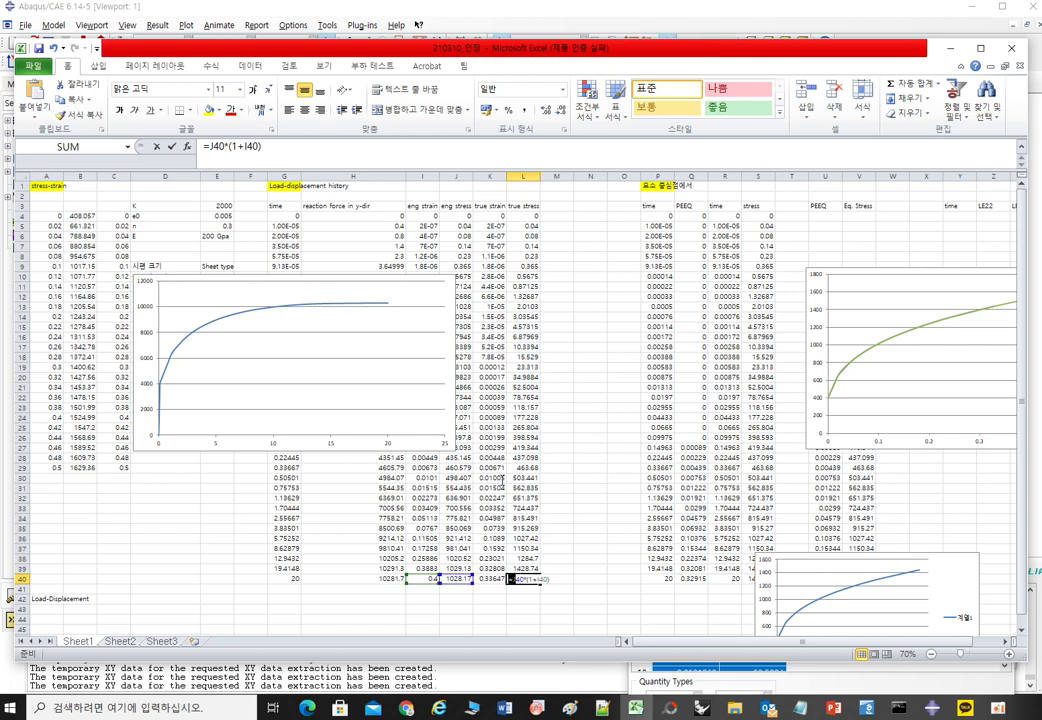
pyautogui.press('Escape')
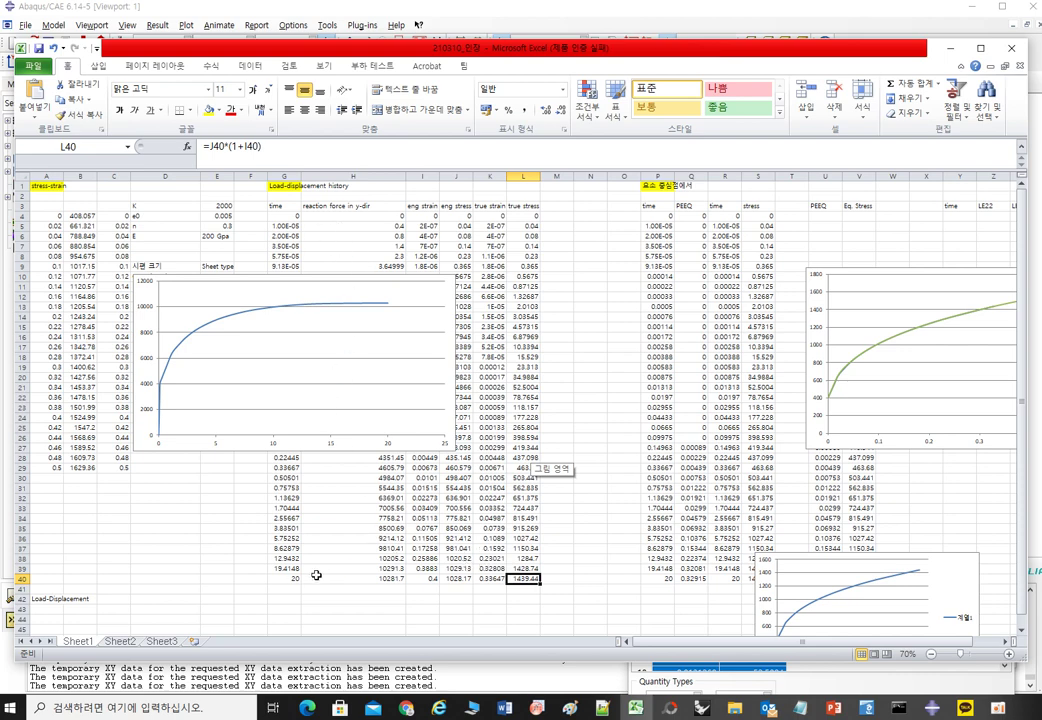
pyautogui.moveTo(290, 578); pyautogui.dragTo(385, 217)
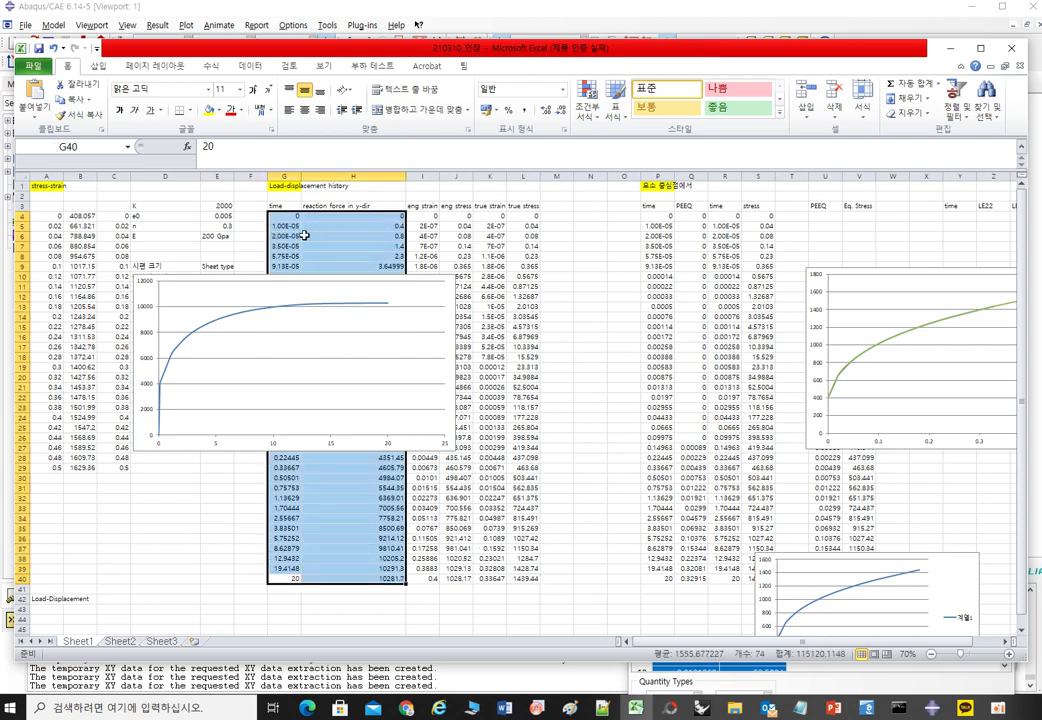